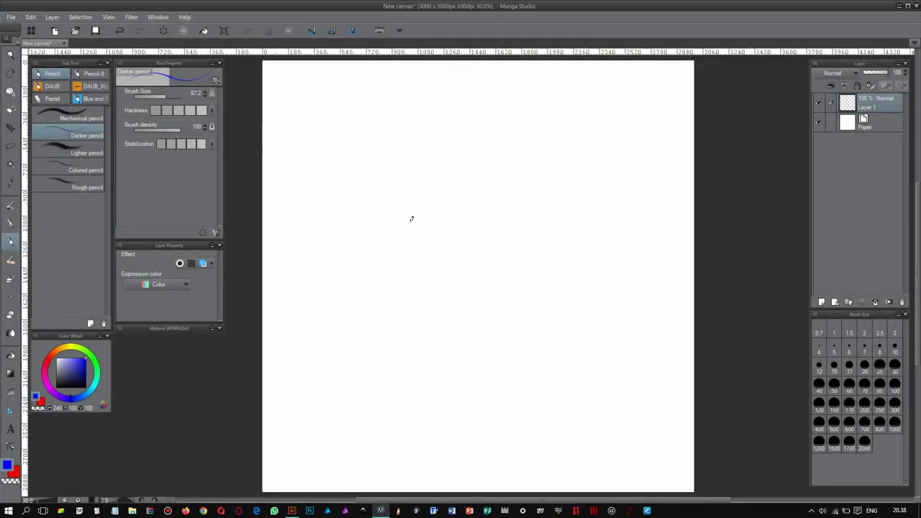
Drag a first Darker-pencil stroke outlining a rounded head shape on the 3000 x 3000px canvas.
{"action": "mouse_move", "coordinate": [407, 208]}
{"action": "left_mouse_down"}
{"action": "mouse_move", "coordinate": [386, 249]}
{"action": "mouse_move", "coordinate": [402, 300]}
{"action": "left_mouse_up"}
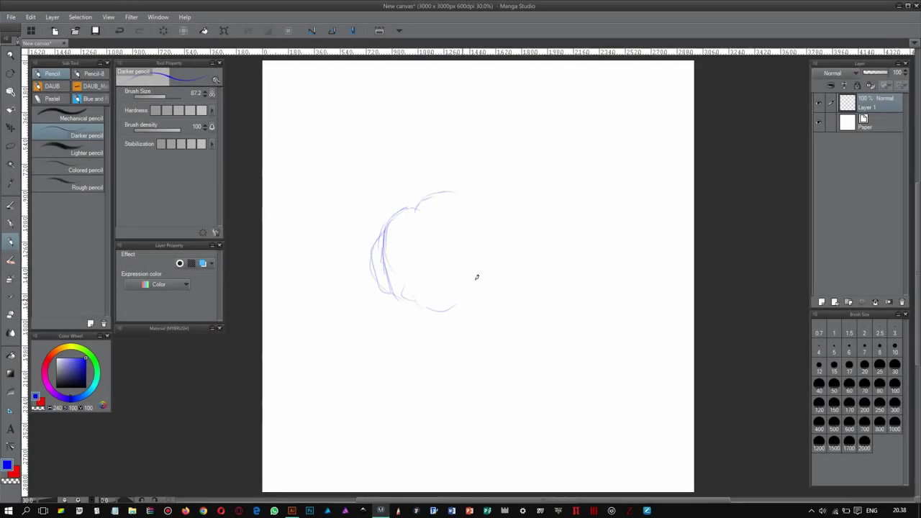
Enlarge the rough oval with free transform and reinforce its top-right, left and bottom edges.
{"action": "key", "text": "ctrl+t"}
{"action": "left_click_drag", "start_coordinate": [539, 189], "coordinate": [549, 173]}
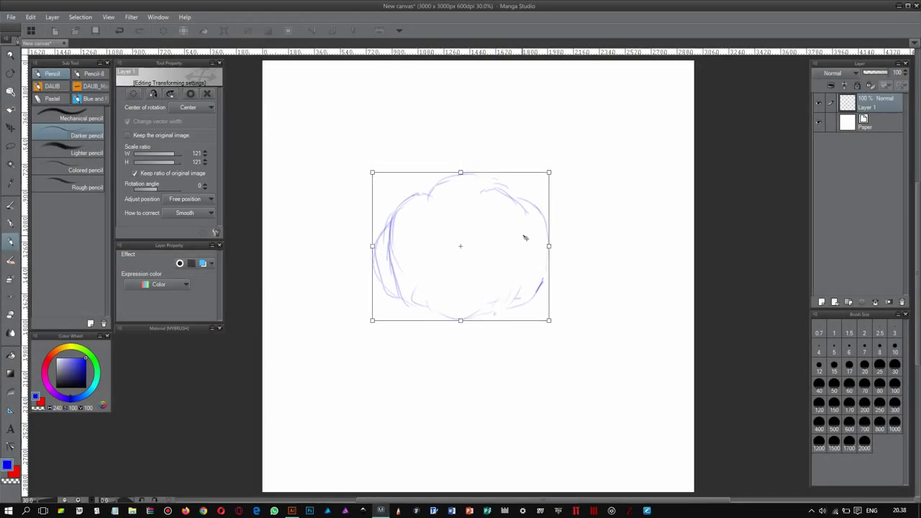
{"action": "key", "text": "Return"}
{"action": "left_click_drag", "start_coordinate": [482, 176], "coordinate": [531, 209]}
{"action": "left_click_drag", "start_coordinate": [395, 219], "coordinate": [439, 299]}
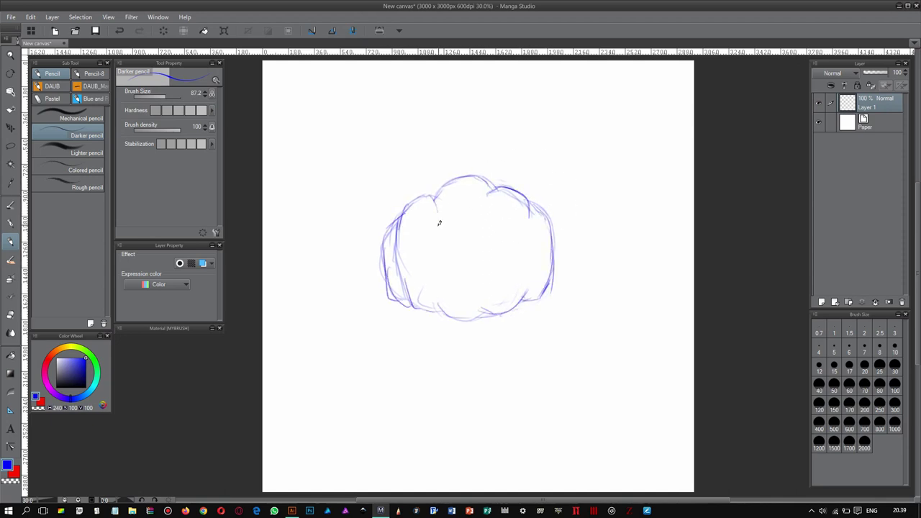
Stretch the pumpkin outline taller, redraw its edges and add vertical rib lines.
{"action": "key", "text": "ctrl+t"}
{"action": "left_click_drag", "start_coordinate": [469, 324], "coordinate": [469, 341]}
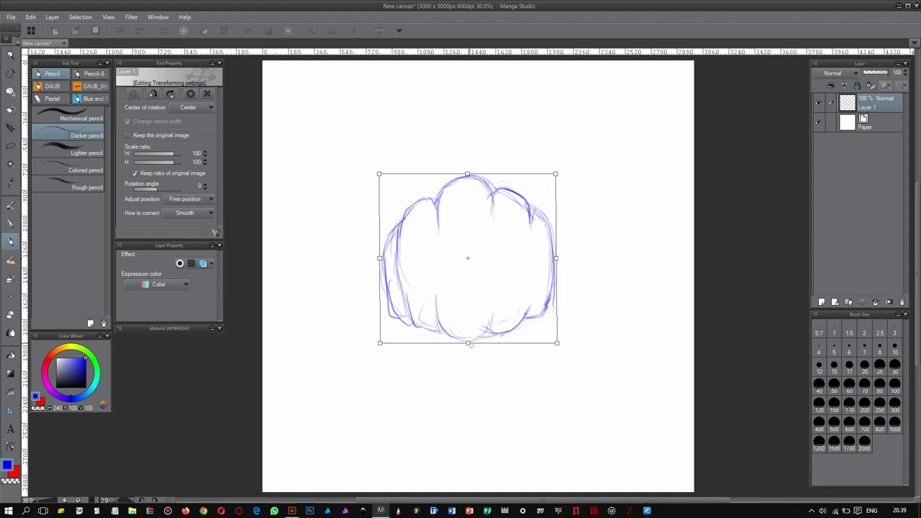
{"action": "key", "text": "Return"}
{"action": "mouse_move", "coordinate": [384, 237]}
{"action": "left_mouse_down"}
{"action": "mouse_move", "coordinate": [397, 308]}
{"action": "mouse_move", "coordinate": [497, 339]}
{"action": "mouse_move", "coordinate": [554, 216]}
{"action": "mouse_move", "coordinate": [551, 320]}
{"action": "left_mouse_up"}
{"action": "left_click_drag", "start_coordinate": [533, 273], "coordinate": [526, 326]}
{"action": "left_click_drag", "start_coordinate": [488, 296], "coordinate": [486, 330]}
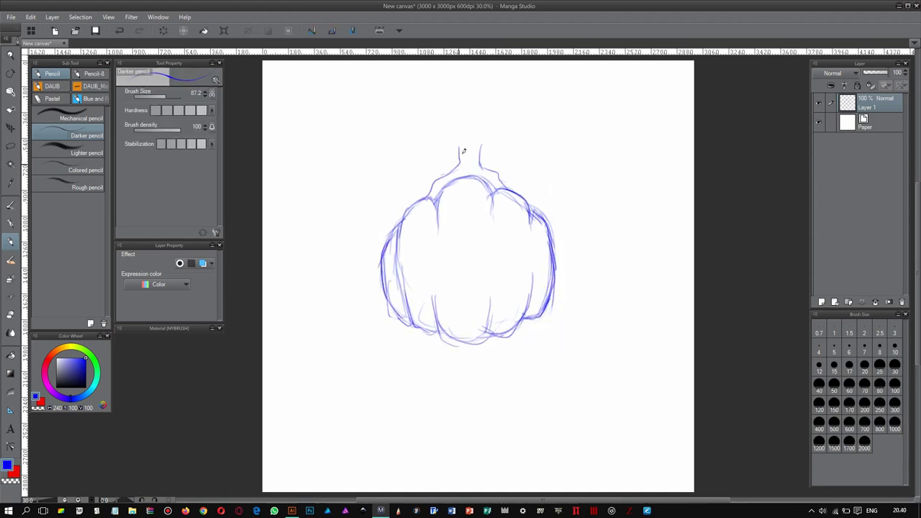
Draw the curled stem rising from the top and redo a short rib stroke near it.
{"action": "left_click_drag", "start_coordinate": [461, 169], "coordinate": [485, 120]}
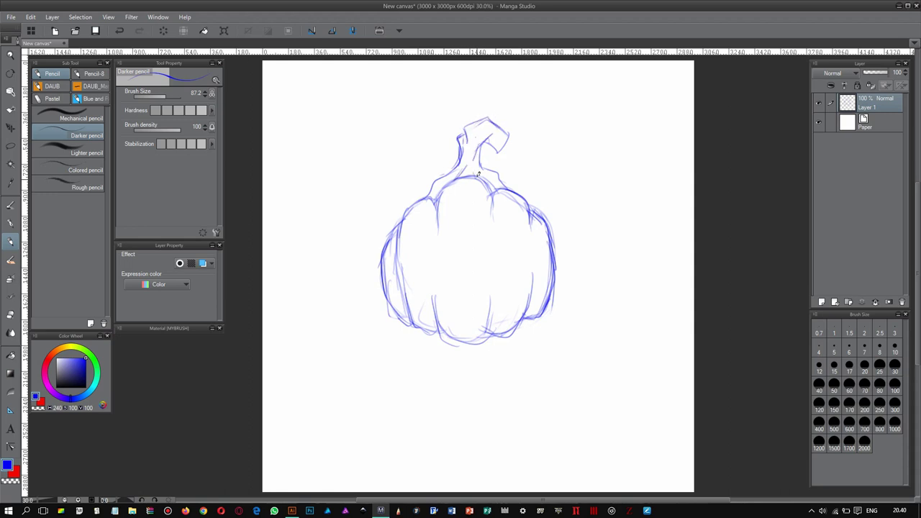
{"action": "scroll", "coordinate": [475, 128], "scroll_direction": "down", "scroll_amount": 2}
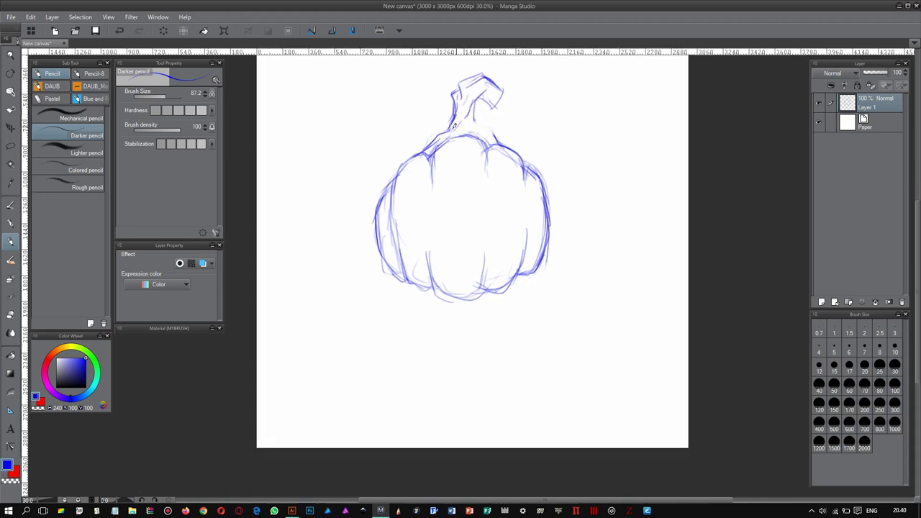
{"action": "scroll", "coordinate": [480, 120], "scroll_direction": "down", "scroll_amount": 1}
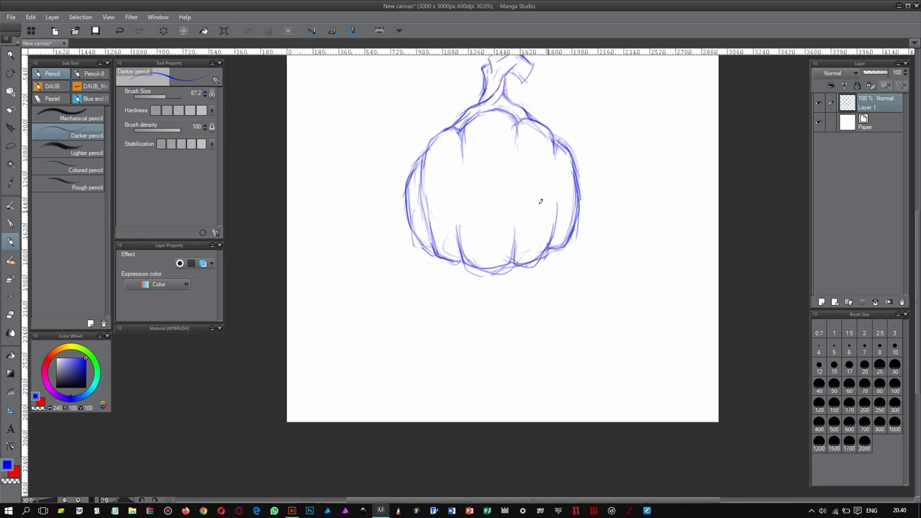
{"action": "scroll", "coordinate": [540, 202], "scroll_direction": "up", "scroll_amount": 1}
{"action": "key", "text": "ctrl+z"}
{"action": "left_click_drag", "start_coordinate": [470, 181], "coordinate": [468, 167]}
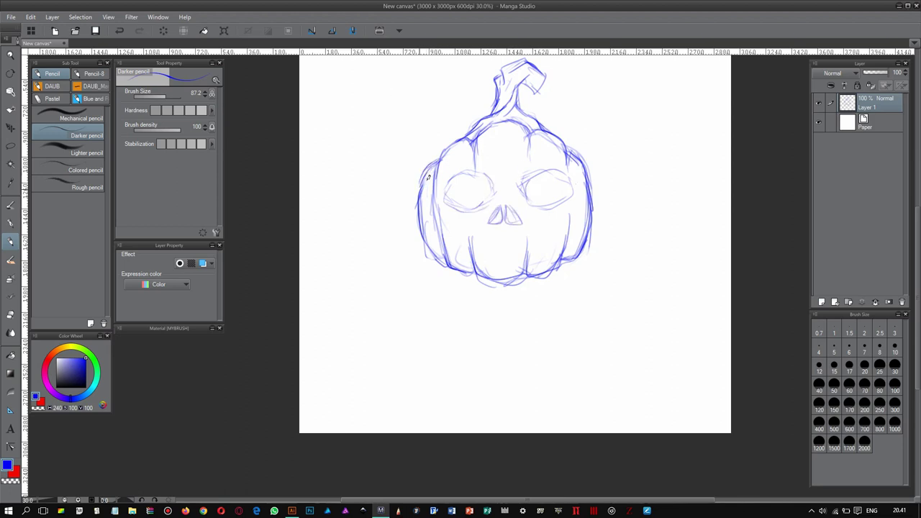
Strengthen the pumpkin's right and bottom contours and outline both eye sockets.
{"action": "left_click_drag", "start_coordinate": [568, 151], "coordinate": [589, 200]}
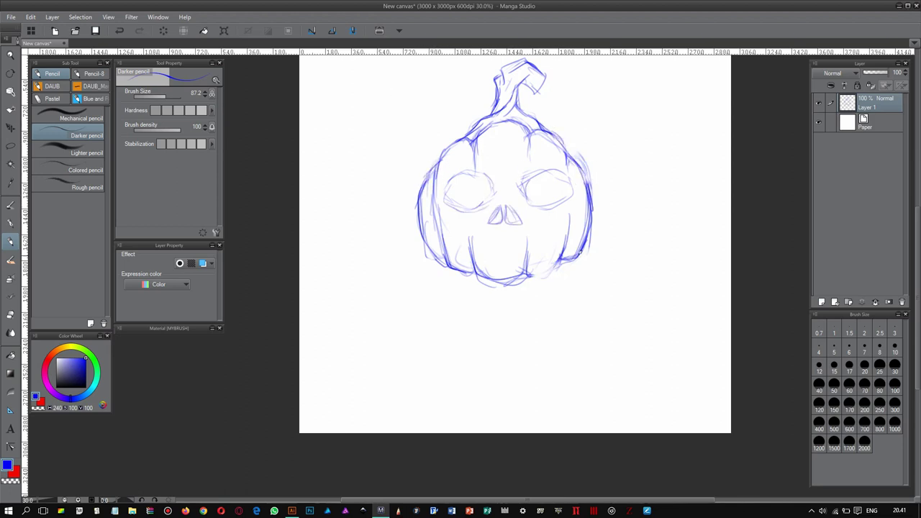
{"action": "left_click_drag", "start_coordinate": [528, 264], "coordinate": [509, 279]}
{"action": "left_click_drag", "start_coordinate": [577, 178], "coordinate": [524, 199]}
{"action": "mouse_move", "coordinate": [445, 189]}
{"action": "left_mouse_down"}
{"action": "mouse_move", "coordinate": [469, 167]}
{"action": "mouse_move", "coordinate": [497, 210]}
{"action": "left_mouse_up"}
{"action": "mouse_move", "coordinate": [519, 176]}
{"action": "left_mouse_down"}
{"action": "mouse_move", "coordinate": [482, 209]}
{"action": "mouse_move", "coordinate": [551, 210]}
{"action": "left_mouse_up"}
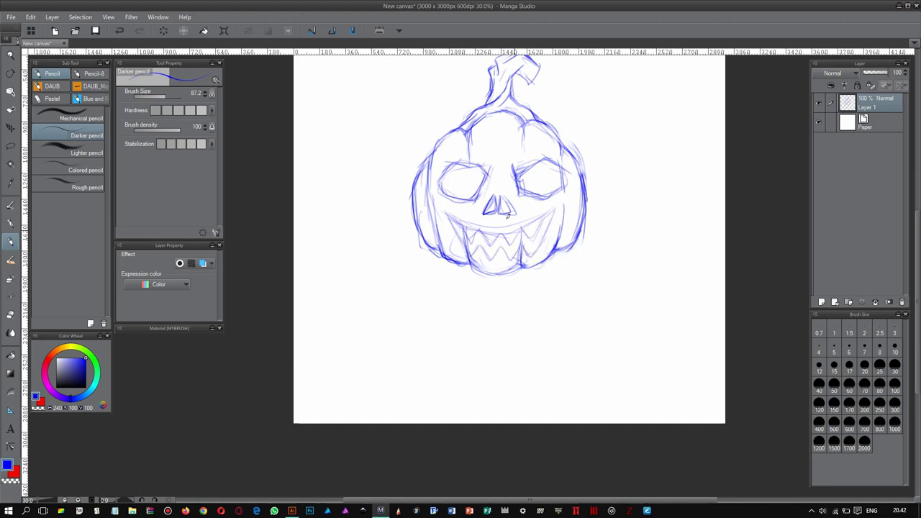
Redo the mouth as a wide grin with two teeth and give the eyes angry brows.
{"action": "key", "text": "ctrl+z"}
{"action": "key", "text": "ctrl+z"}
{"action": "key", "text": "ctrl+z"}
{"action": "left_click_drag", "start_coordinate": [447, 214], "coordinate": [559, 201]}
{"action": "left_click_drag", "start_coordinate": [453, 225], "coordinate": [555, 208]}
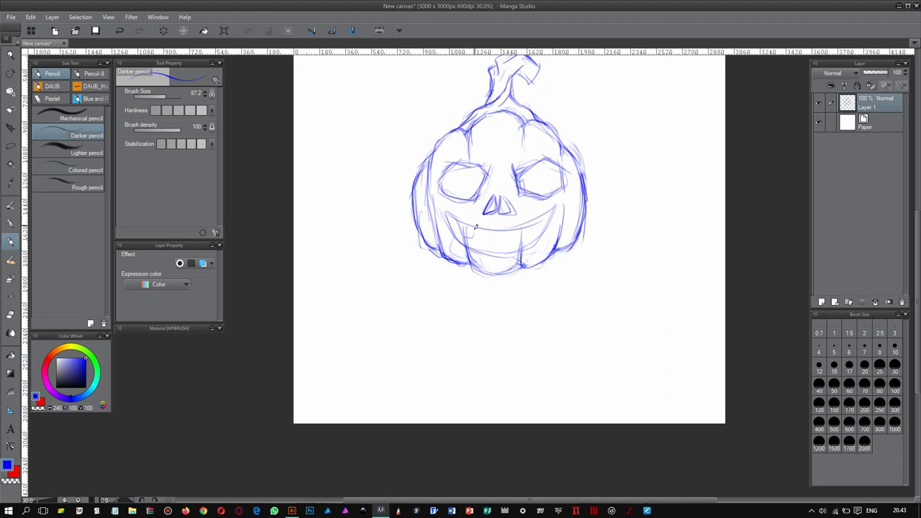
{"action": "left_click_drag", "start_coordinate": [518, 172], "coordinate": [565, 157]}
{"action": "left_click_drag", "start_coordinate": [441, 224], "coordinate": [530, 216]}
{"action": "left_click_drag", "start_coordinate": [458, 237], "coordinate": [559, 209]}
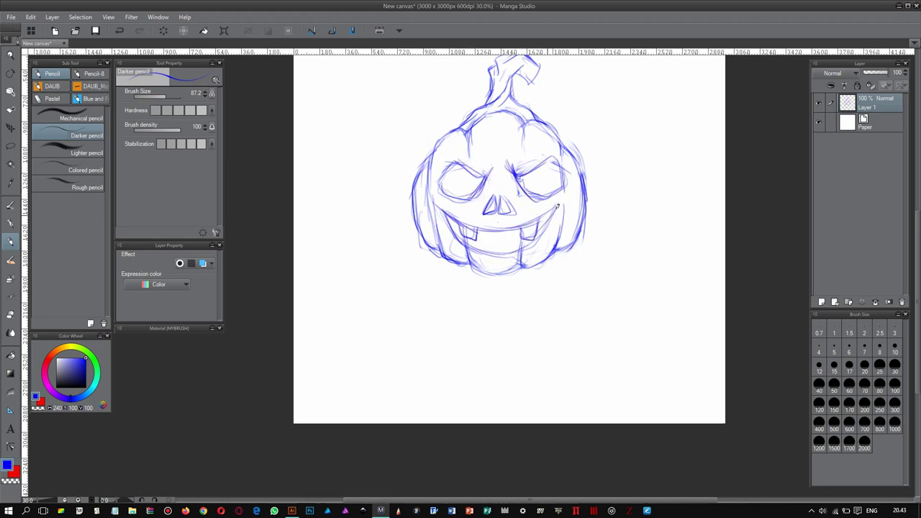
{"action": "left_click_drag", "start_coordinate": [470, 251], "coordinate": [563, 203]}
Redraw the pumpkin's bottom curve, add a right-centre rib line, and add a new layer.
{"action": "mouse_move", "coordinate": [447, 239]}
{"action": "left_mouse_down"}
{"action": "mouse_move", "coordinate": [418, 272]}
{"action": "mouse_move", "coordinate": [398, 251]}
{"action": "left_mouse_up"}
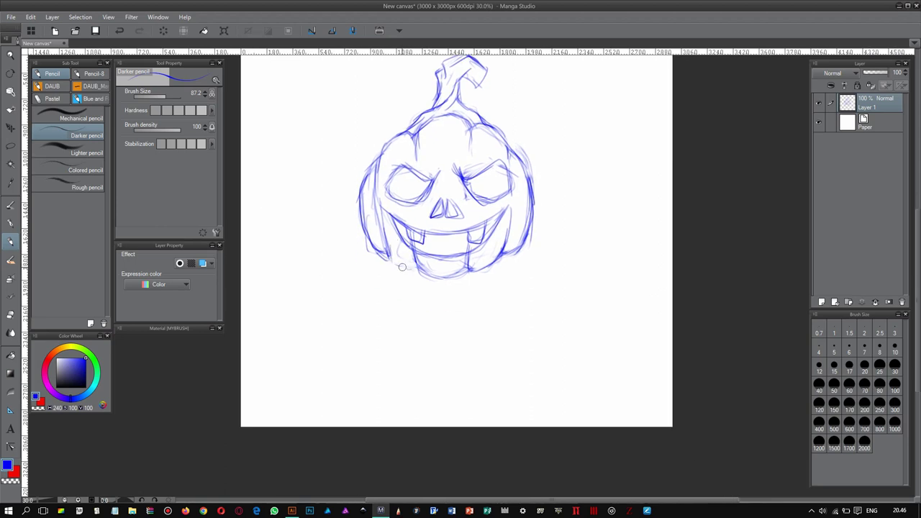
{"action": "left_click_drag", "start_coordinate": [418, 272], "coordinate": [501, 258]}
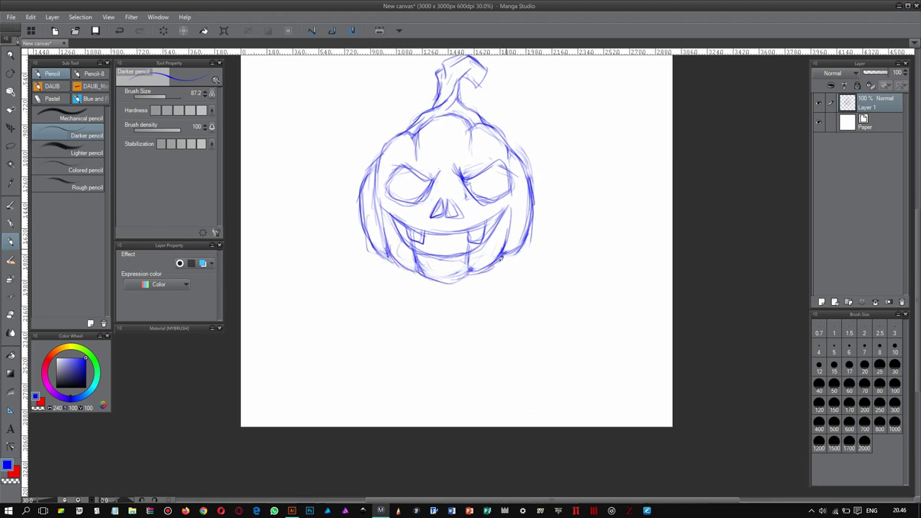
{"action": "left_click_drag", "start_coordinate": [477, 140], "coordinate": [473, 262]}
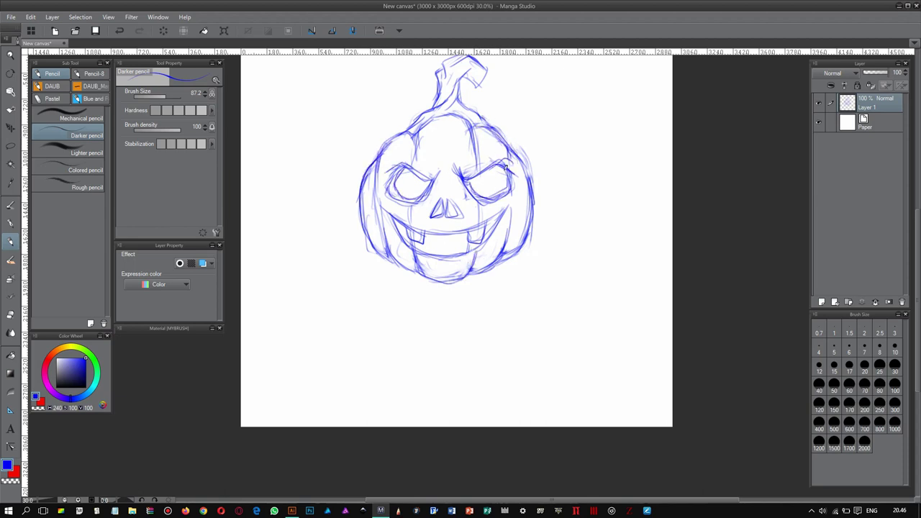
{"action": "key", "text": "ctrl+shift+n"}
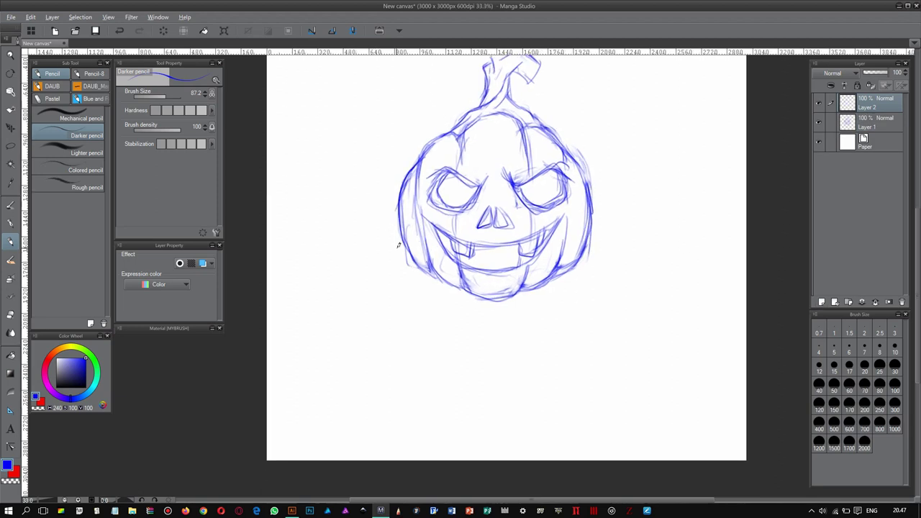
Sketch a mushroom cap left of the pumpkin, retrying the strokes beneath it.
{"action": "scroll", "coordinate": [420, 164], "scroll_direction": "up", "scroll_amount": 2}
{"action": "mouse_move", "coordinate": [420, 163]}
{"action": "left_mouse_down"}
{"action": "mouse_move", "coordinate": [374, 152]}
{"action": "mouse_move", "coordinate": [340, 192]}
{"action": "mouse_move", "coordinate": [401, 149]}
{"action": "left_mouse_up"}
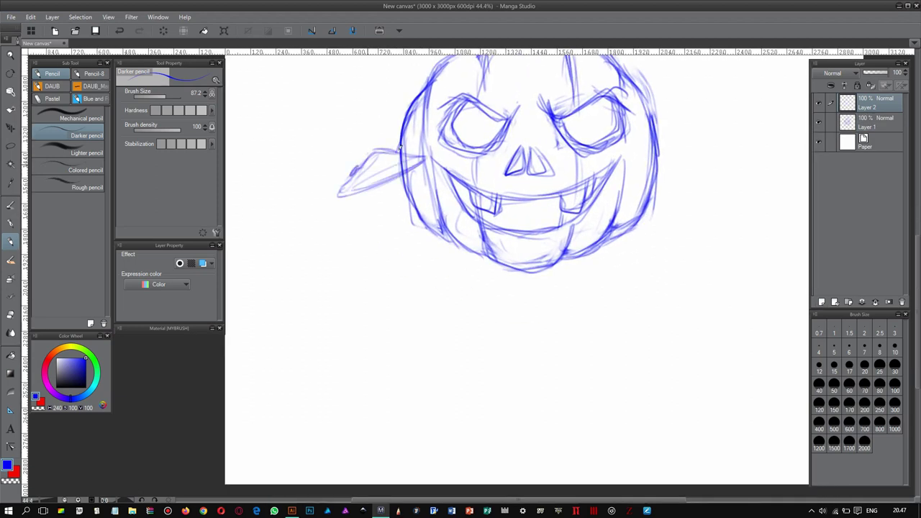
{"action": "left_click_drag", "start_coordinate": [349, 174], "coordinate": [426, 156]}
{"action": "mouse_move", "coordinate": [332, 201]}
{"action": "left_mouse_down"}
{"action": "mouse_move", "coordinate": [400, 167]}
{"action": "mouse_move", "coordinate": [420, 245]}
{"action": "left_mouse_up"}
{"action": "left_click_drag", "start_coordinate": [375, 197], "coordinate": [385, 250]}
{"action": "left_click_drag", "start_coordinate": [411, 229], "coordinate": [421, 245]}
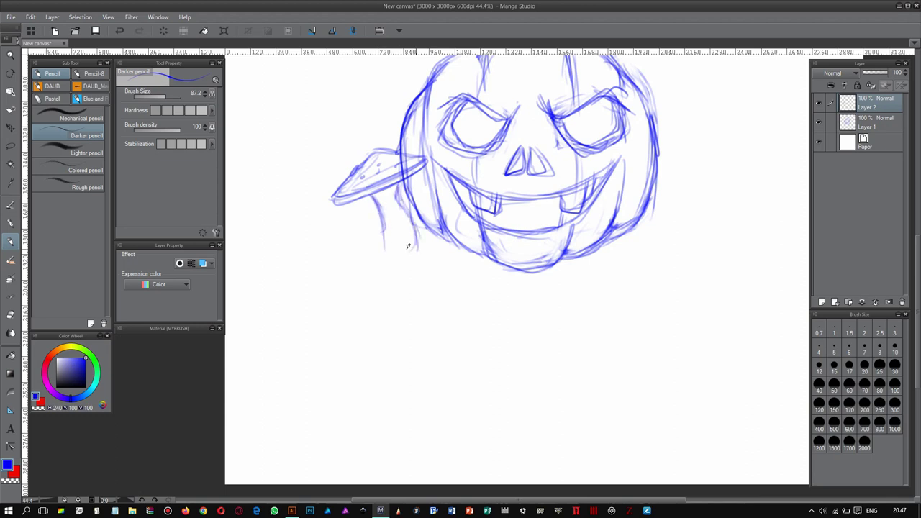
{"action": "key", "text": "ctrl+z"}
{"action": "left_click_drag", "start_coordinate": [400, 186], "coordinate": [422, 225]}
{"action": "left_click_drag", "start_coordinate": [374, 198], "coordinate": [383, 244]}
{"action": "key", "text": "ctrl+z"}
{"action": "key", "text": "ctrl+z"}
{"action": "left_click_drag", "start_coordinate": [374, 191], "coordinate": [393, 218]}
{"action": "left_click_drag", "start_coordinate": [400, 190], "coordinate": [422, 248]}
Draw the tall mushroom's stem down to its base and redraw its cap higher.
{"action": "left_click_drag", "start_coordinate": [334, 207], "coordinate": [429, 167]}
{"action": "left_click_drag", "start_coordinate": [401, 194], "coordinate": [423, 257]}
{"action": "left_click_drag", "start_coordinate": [392, 203], "coordinate": [391, 272]}
{"action": "left_click_drag", "start_coordinate": [421, 232], "coordinate": [432, 273]}
{"action": "scroll", "coordinate": [389, 277], "scroll_direction": "up", "scroll_amount": 1}
{"action": "scroll", "coordinate": [389, 277], "scroll_direction": "up", "scroll_amount": 1}
{"action": "left_click_drag", "start_coordinate": [385, 238], "coordinate": [381, 292]}
{"action": "mouse_move", "coordinate": [403, 223]}
{"action": "left_mouse_down"}
{"action": "mouse_move", "coordinate": [399, 293]}
{"action": "mouse_move", "coordinate": [401, 238]}
{"action": "left_mouse_up"}
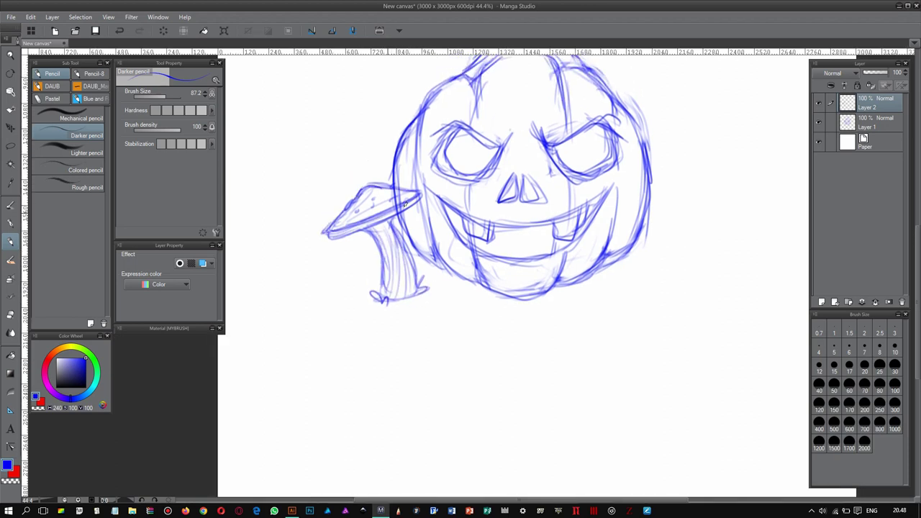
{"action": "scroll", "coordinate": [367, 220], "scroll_direction": "up", "scroll_amount": 1}
{"action": "mouse_move", "coordinate": [410, 281]}
{"action": "left_mouse_down"}
{"action": "mouse_move", "coordinate": [317, 209]}
{"action": "mouse_move", "coordinate": [422, 154]}
{"action": "left_mouse_up"}
Add a small mushroom left of the stem and a cap shape right of the pumpkin.
{"action": "scroll", "coordinate": [336, 202], "scroll_direction": "up", "scroll_amount": 1}
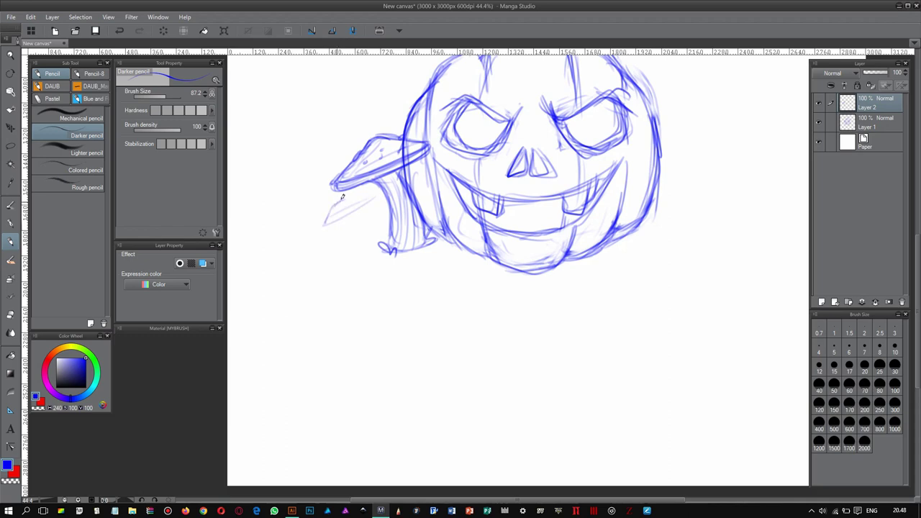
{"action": "mouse_move", "coordinate": [335, 216]}
{"action": "left_mouse_down"}
{"action": "mouse_move", "coordinate": [377, 196]}
{"action": "mouse_move", "coordinate": [360, 274]}
{"action": "mouse_move", "coordinate": [400, 291]}
{"action": "mouse_move", "coordinate": [375, 286]}
{"action": "left_mouse_up"}
{"action": "left_click_drag", "start_coordinate": [599, 229], "coordinate": [693, 266]}
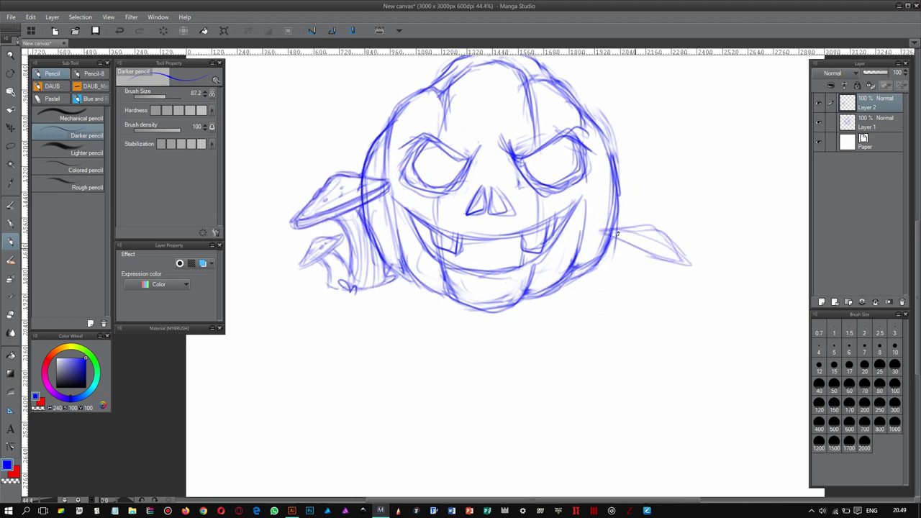
{"action": "mouse_move", "coordinate": [603, 231]}
{"action": "left_mouse_down"}
{"action": "mouse_move", "coordinate": [692, 267]}
{"action": "mouse_move", "coordinate": [620, 267]}
{"action": "left_mouse_up"}
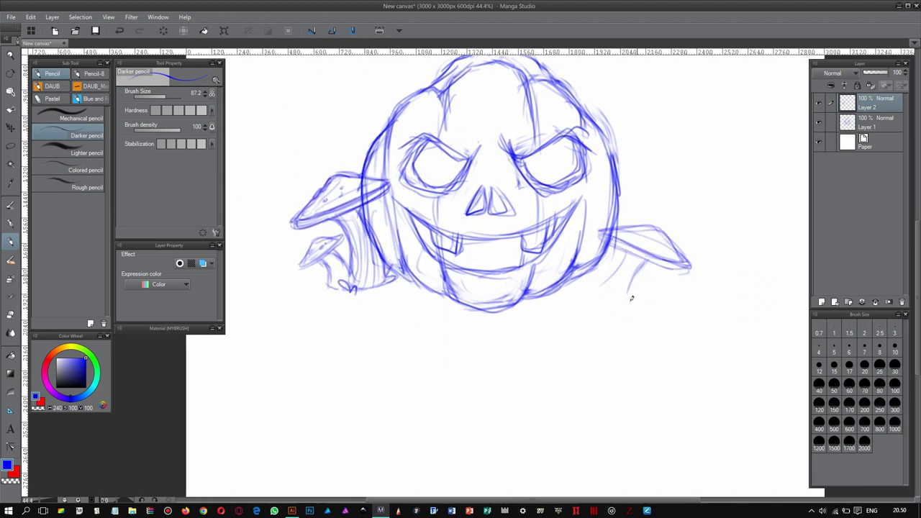
Lasso-select the right cap shape and rotate it up and left with free transform.
{"action": "key", "text": "m"}
{"action": "left_click_drag", "start_coordinate": [633, 198], "coordinate": [630, 201]}
{"action": "key", "text": "ctrl+t"}
{"action": "left_click_drag", "start_coordinate": [695, 303], "coordinate": [684, 274]}
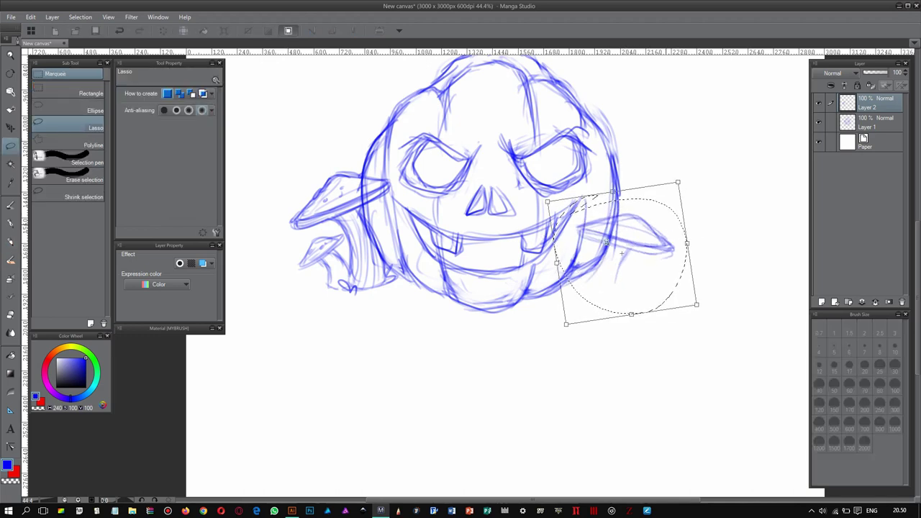
{"action": "key", "text": "Return"}
{"action": "key", "text": "p"}
Redraw the right cap's outline darker and sketch a stem beneath it.
{"action": "mouse_move", "coordinate": [599, 229]}
{"action": "left_mouse_down"}
{"action": "mouse_move", "coordinate": [617, 247]}
{"action": "mouse_move", "coordinate": [670, 252]}
{"action": "left_mouse_up"}
{"action": "left_click_drag", "start_coordinate": [618, 216], "coordinate": [647, 222]}
{"action": "left_click_drag", "start_coordinate": [632, 254], "coordinate": [620, 291]}
{"action": "left_click_drag", "start_coordinate": [601, 255], "coordinate": [597, 294]}
Replace the right stem with a short curled one, then make Layer 1 active and add a new layer.
{"action": "key", "text": "m"}
{"action": "left_click_drag", "start_coordinate": [612, 193], "coordinate": [636, 207]}
{"action": "key", "text": "ctrl+z"}
{"action": "key", "text": "ctrl+z"}
{"action": "key", "text": "ctrl+z"}
{"action": "key", "text": "p"}
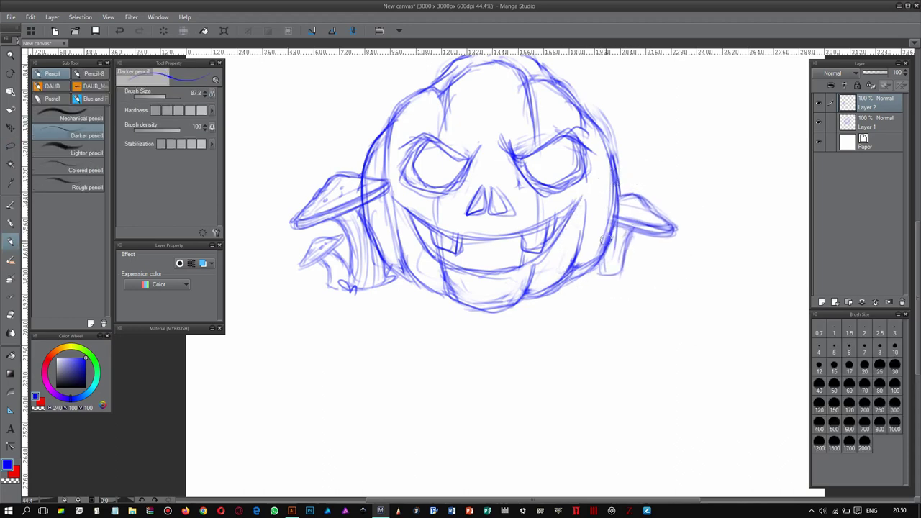
{"action": "left_click_drag", "start_coordinate": [629, 266], "coordinate": [603, 270]}
{"action": "mouse_move", "coordinate": [629, 228]}
{"action": "left_mouse_down"}
{"action": "mouse_move", "coordinate": [648, 210]}
{"action": "mouse_move", "coordinate": [691, 255]}
{"action": "left_mouse_up"}
{"action": "key", "text": "alt+bracketleft"}
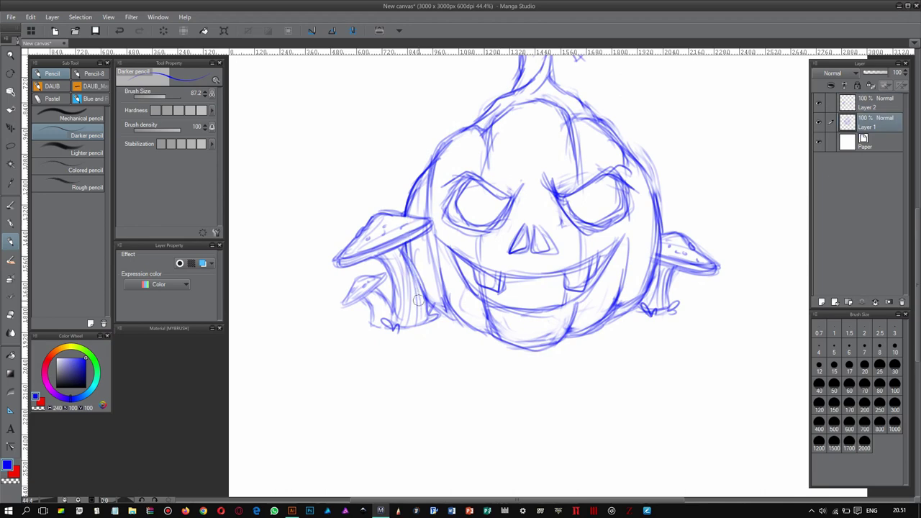
{"action": "left_click", "coordinate": [822, 301]}
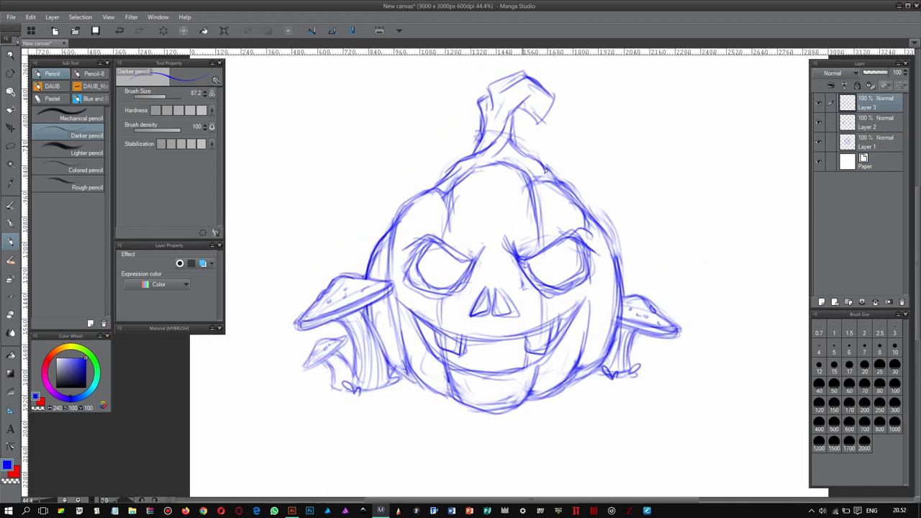
Darken the pumpkin's top edge from the stem and discard trial strokes around the right eye.
{"action": "left_click_drag", "start_coordinate": [505, 137], "coordinate": [543, 183]}
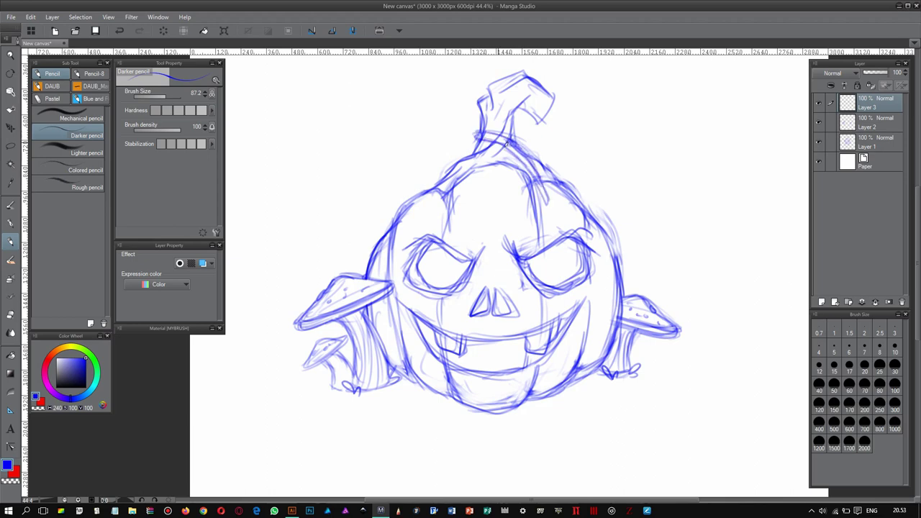
{"action": "left_click_drag", "start_coordinate": [488, 134], "coordinate": [534, 164]}
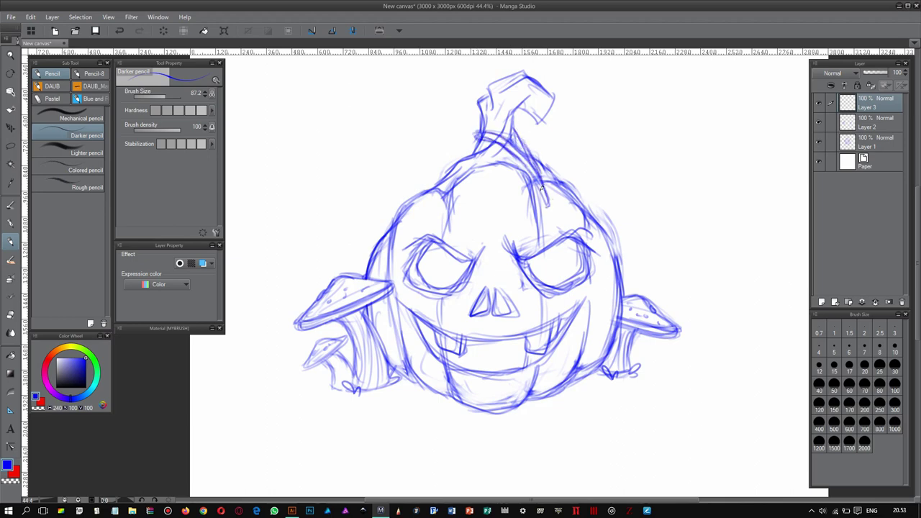
{"action": "left_click_drag", "start_coordinate": [573, 216], "coordinate": [569, 261]}
{"action": "left_click_drag", "start_coordinate": [532, 212], "coordinate": [551, 262]}
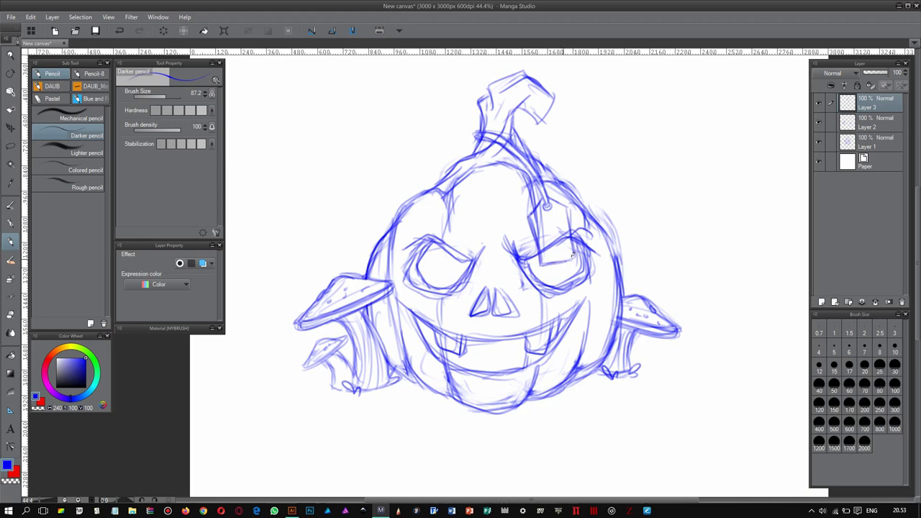
{"action": "left_click", "coordinate": [878, 138]}
{"action": "key", "text": "ctrl+z"}
{"action": "key", "text": "ctrl+z"}
{"action": "key", "text": "ctrl+z"}
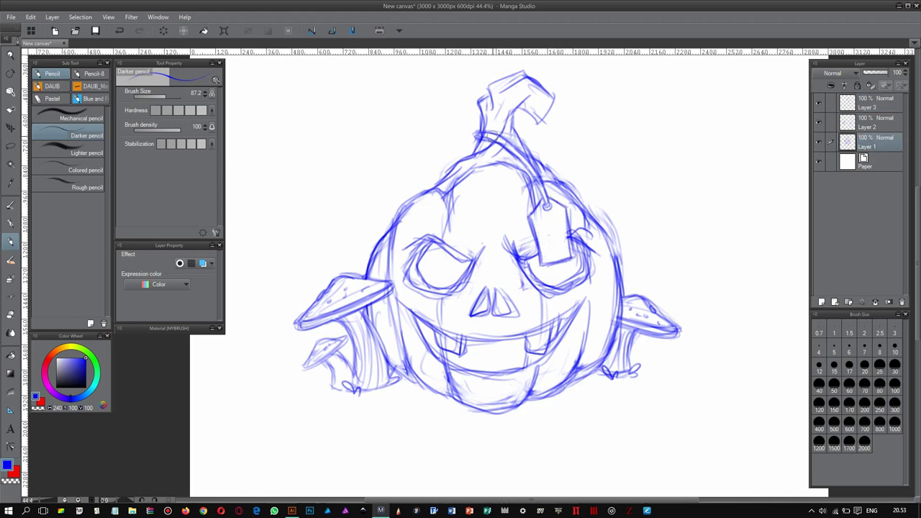
Draw the string from the stem base to the tag and sketch the right mushroom stems.
{"action": "left_click", "coordinate": [875, 102]}
{"action": "left_click_drag", "start_coordinate": [517, 151], "coordinate": [547, 205]}
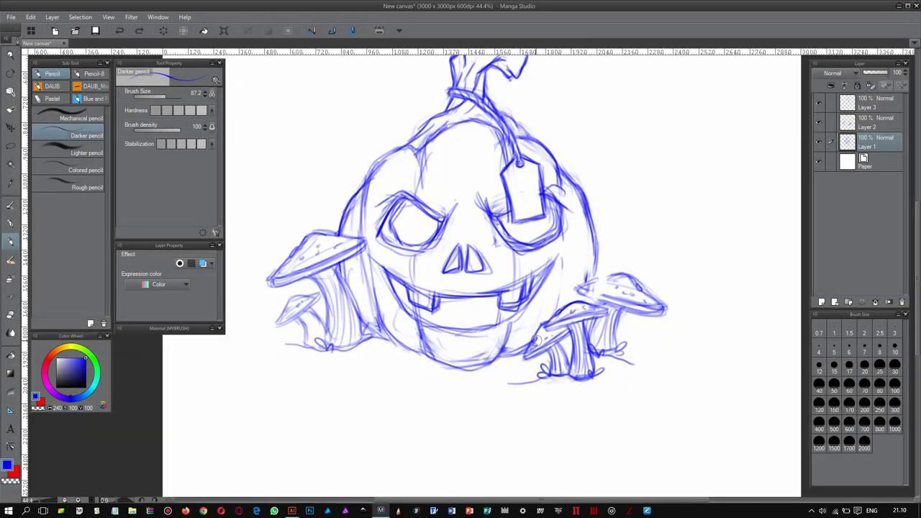
{"action": "key", "text": "alt+]"}
{"action": "key", "text": "alt+["}
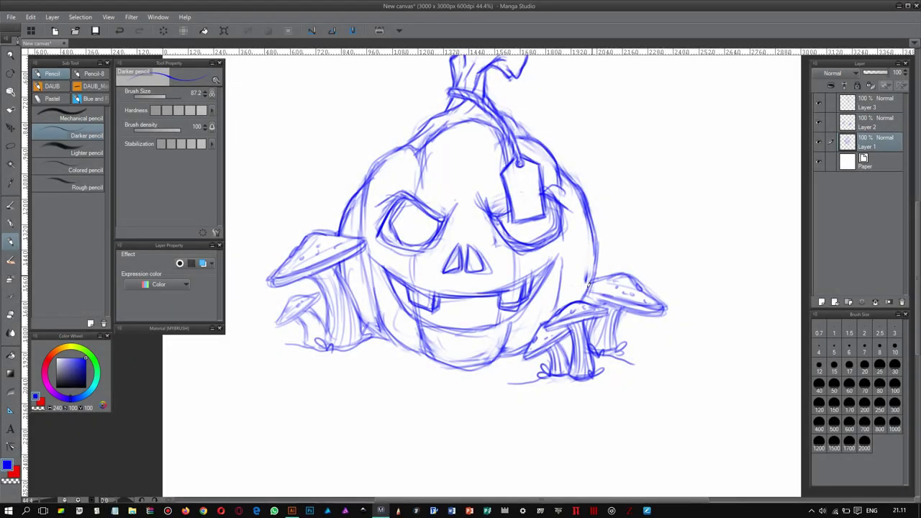
{"action": "key", "text": "alt+]"}
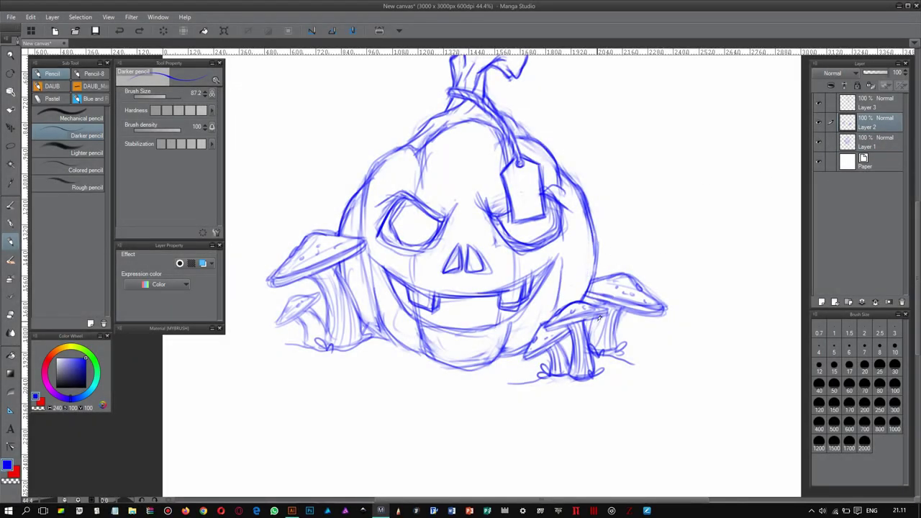
{"action": "left_click_drag", "start_coordinate": [596, 322], "coordinate": [602, 331]}
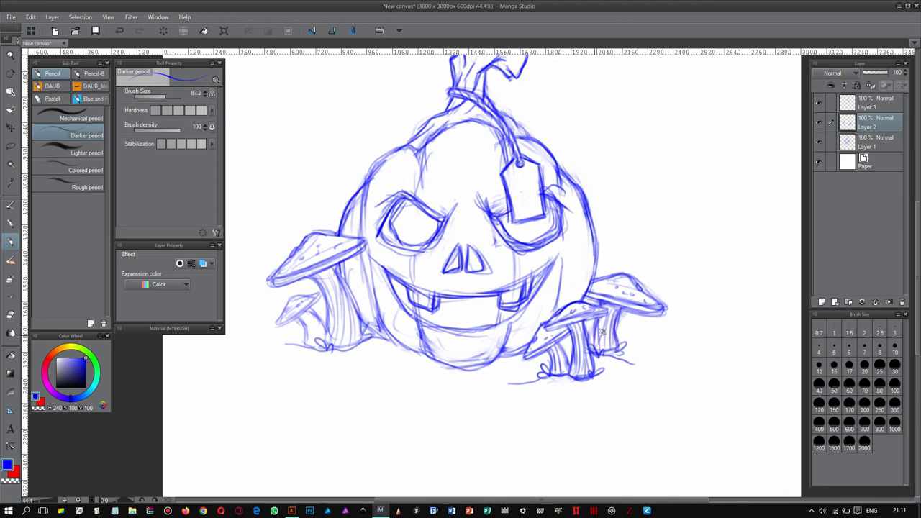
{"action": "mouse_move", "coordinate": [563, 335]}
{"action": "left_mouse_down"}
{"action": "mouse_move", "coordinate": [540, 277]}
{"action": "mouse_move", "coordinate": [556, 289]}
{"action": "left_mouse_up"}
{"action": "key", "text": "alt+["}
Erase the pumpkin's old lower curve and draw a new ground line beneath it.
{"action": "mouse_move", "coordinate": [479, 299]}
{"action": "left_mouse_down"}
{"action": "mouse_move", "coordinate": [446, 291]}
{"action": "mouse_move", "coordinate": [526, 291]}
{"action": "left_mouse_up"}
{"action": "left_click_drag", "start_coordinate": [373, 296], "coordinate": [554, 286]}
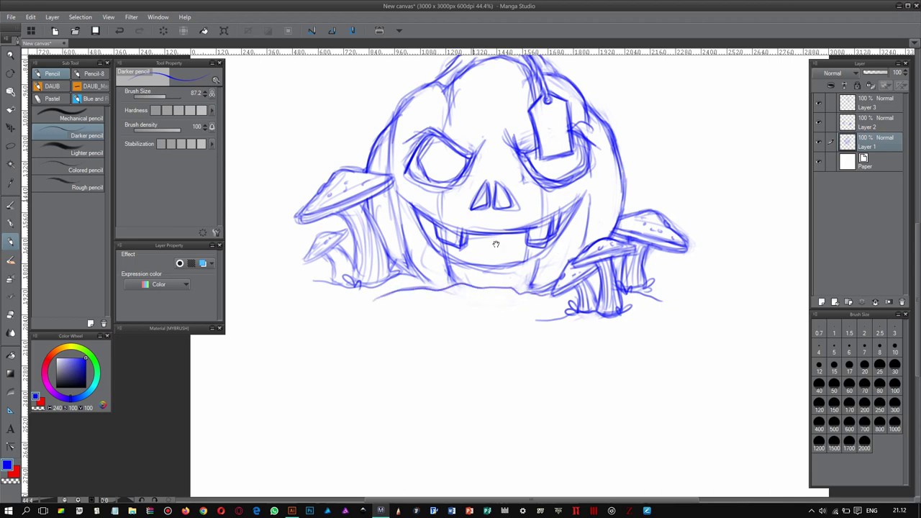
{"action": "left_click_drag", "start_coordinate": [496, 244], "coordinate": [498, 263]}
{"action": "scroll", "coordinate": [484, 336], "scroll_direction": "down", "scroll_amount": 1}
{"action": "scroll", "coordinate": [461, 317], "scroll_direction": "down", "scroll_amount": 2}
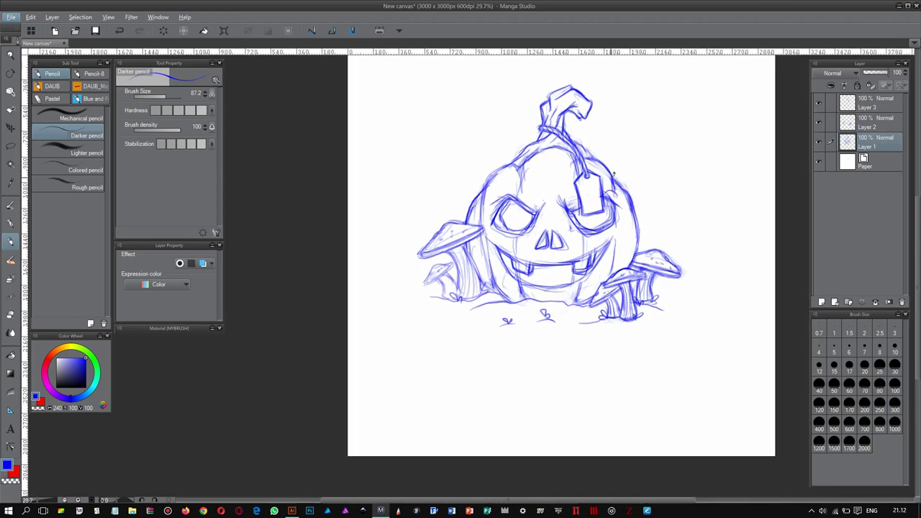
{"action": "scroll", "coordinate": [376, 307], "scroll_direction": "up", "scroll_amount": 1}
{"action": "scroll", "coordinate": [376, 308], "scroll_direction": "up", "scroll_amount": 2}
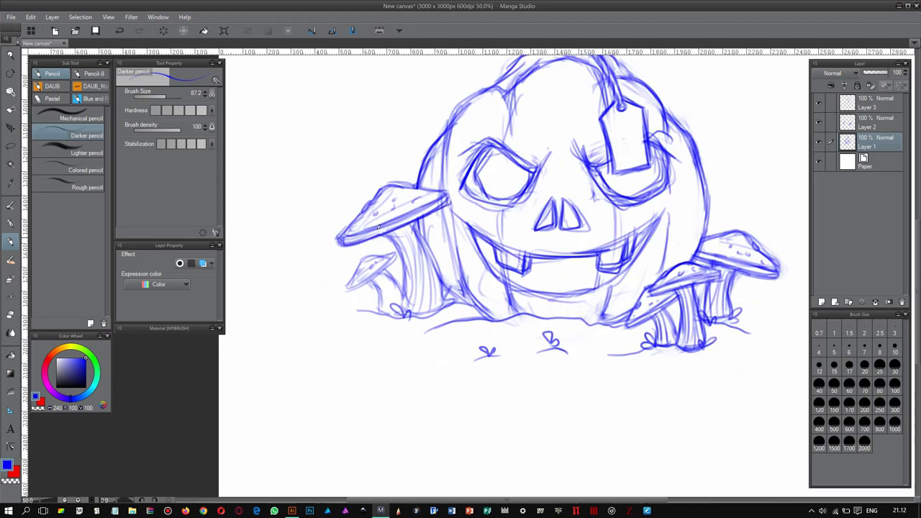
{"action": "scroll", "coordinate": [450, 266], "scroll_direction": "down", "scroll_amount": 1}
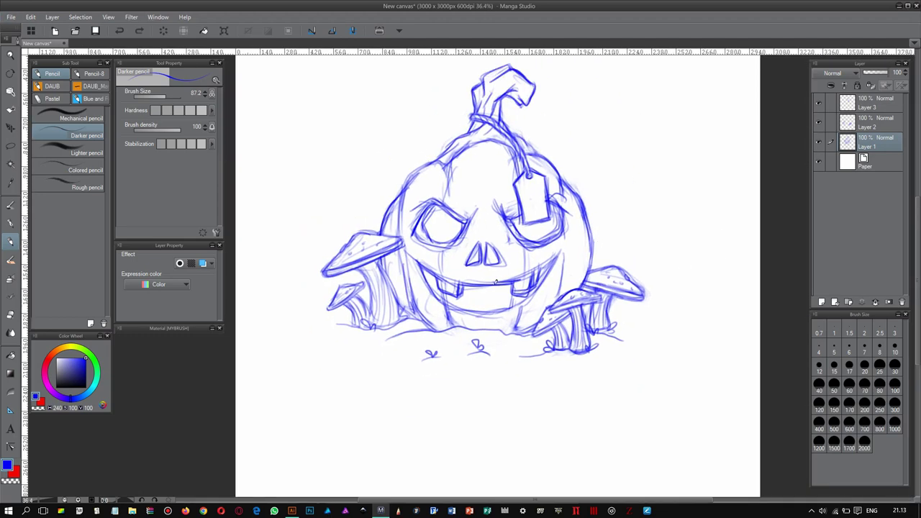
{"action": "left_click_drag", "start_coordinate": [450, 265], "coordinate": [429, 252]}
Redraw the right tooth smaller and hatch shading into the mouth and both eye sockets.
{"action": "mouse_move", "coordinate": [565, 279]}
{"action": "left_mouse_down"}
{"action": "mouse_move", "coordinate": [537, 299]}
{"action": "mouse_move", "coordinate": [549, 290]}
{"action": "left_mouse_up"}
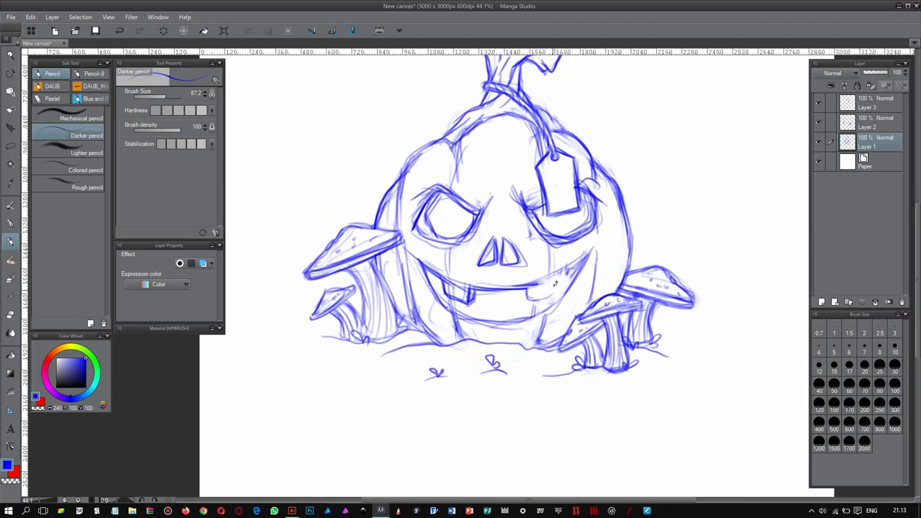
{"action": "left_click_drag", "start_coordinate": [446, 308], "coordinate": [538, 325]}
{"action": "left_click_drag", "start_coordinate": [508, 321], "coordinate": [560, 285]}
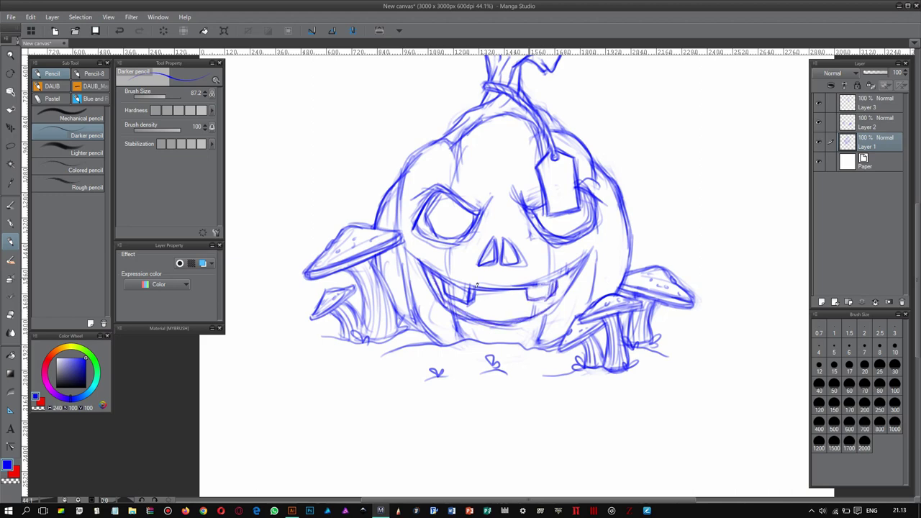
{"action": "mouse_move", "coordinate": [484, 301]}
{"action": "left_mouse_down"}
{"action": "mouse_move", "coordinate": [526, 303]}
{"action": "mouse_move", "coordinate": [572, 277]}
{"action": "left_mouse_up"}
{"action": "left_click_drag", "start_coordinate": [439, 228], "coordinate": [468, 226]}
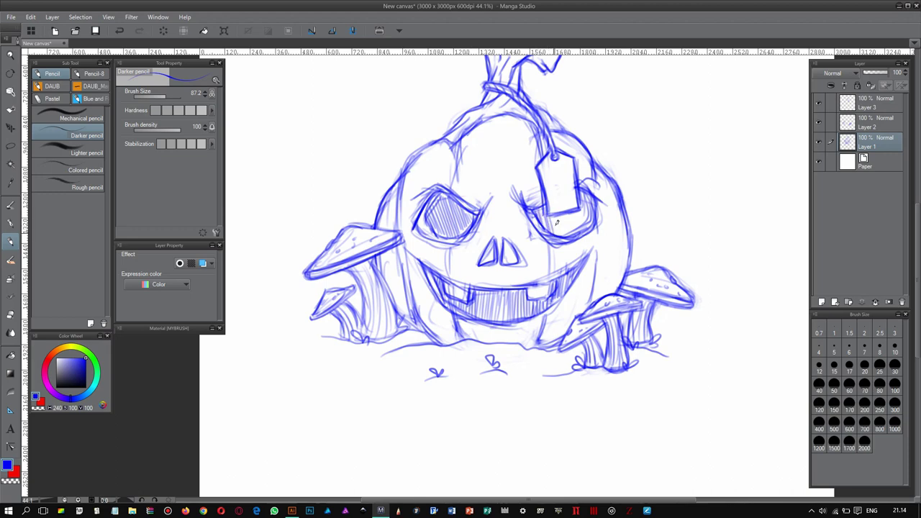
{"action": "left_click_drag", "start_coordinate": [572, 227], "coordinate": [586, 198]}
Undo a stray stroke on the top-left outline and draw a line down the face's left side.
{"action": "left_click_drag", "start_coordinate": [477, 126], "coordinate": [461, 172]}
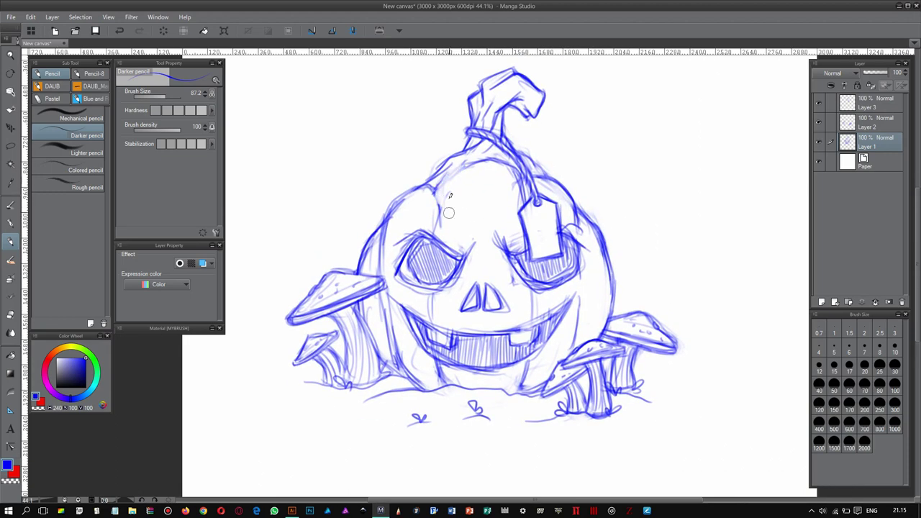
{"action": "key", "text": "ctrl+z"}
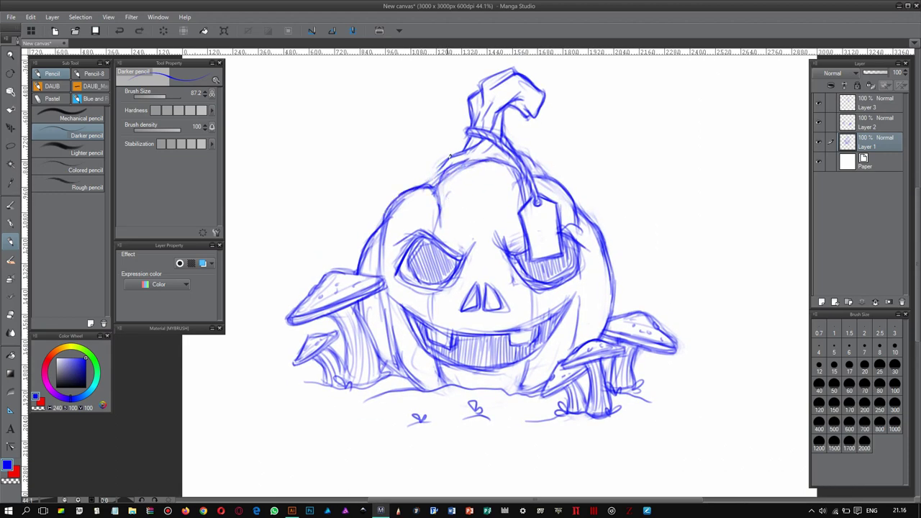
{"action": "left_click_drag", "start_coordinate": [510, 204], "coordinate": [505, 169]}
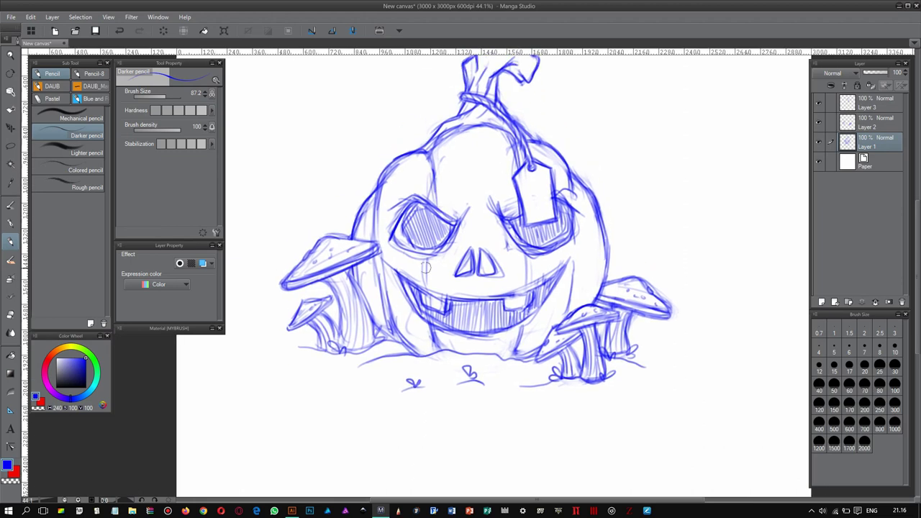
{"action": "left_click_drag", "start_coordinate": [424, 154], "coordinate": [444, 335]}
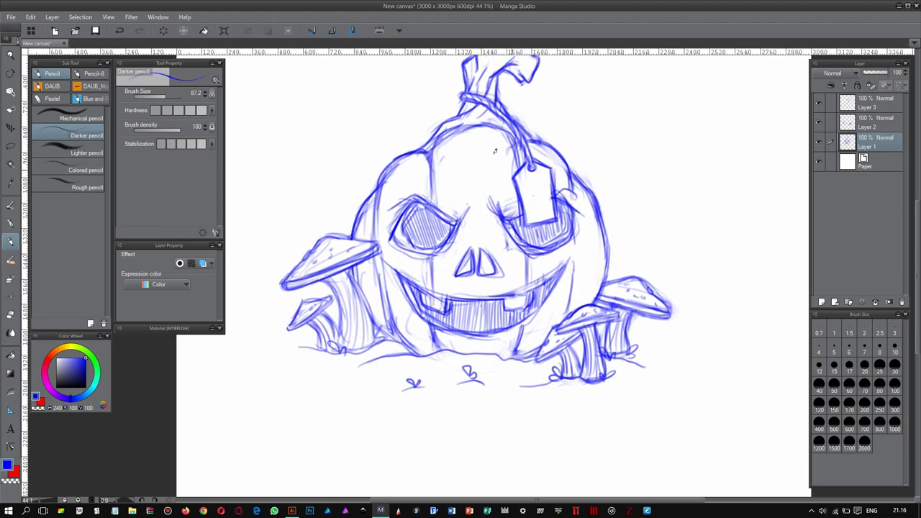
Zoom out and scale the whole sketch down to 91%.
{"action": "key", "text": "ctrl+minus"}
{"action": "key", "text": "ctrl+minus"}
{"action": "key", "text": "ctrl+t"}
{"action": "left_click_drag", "start_coordinate": [314, 144], "coordinate": [328, 164]}
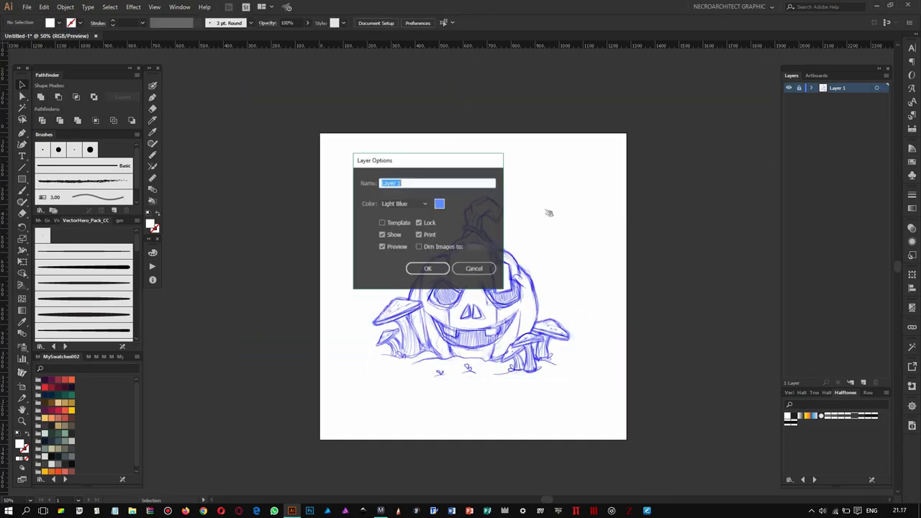
Paint a black Blob Brush brow over the left eye after discarding two trial strokes.
{"action": "key", "text": "ctrl+z"}
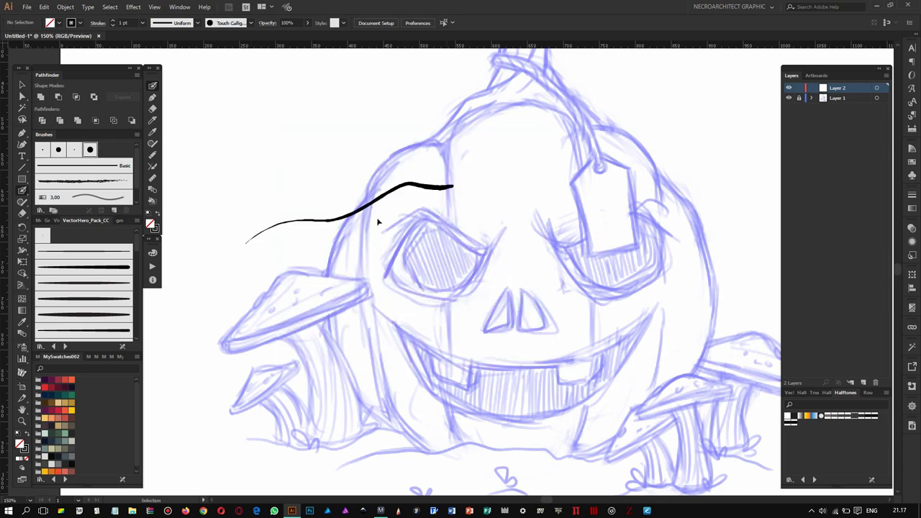
{"action": "left_click_drag", "start_coordinate": [246, 214], "coordinate": [303, 187]}
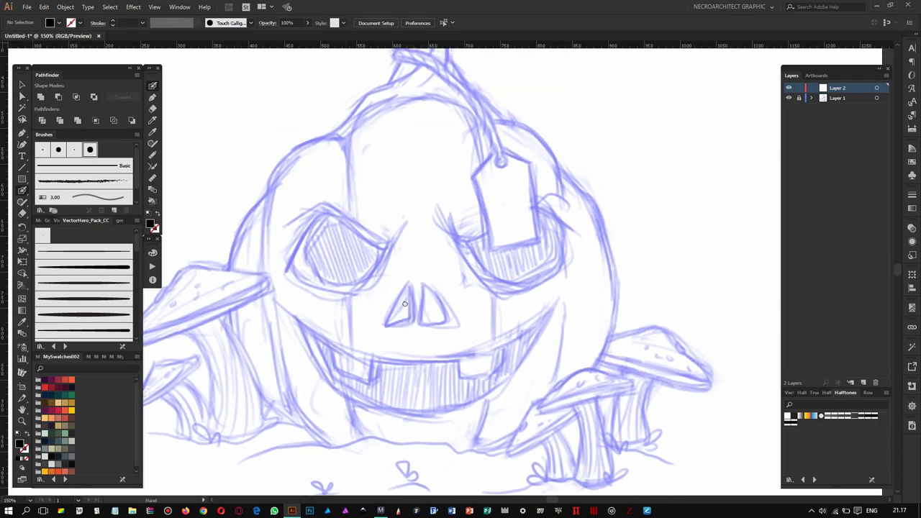
{"action": "key", "text": "ctrl+z"}
{"action": "left_click_drag", "start_coordinate": [466, 195], "coordinate": [352, 195]}
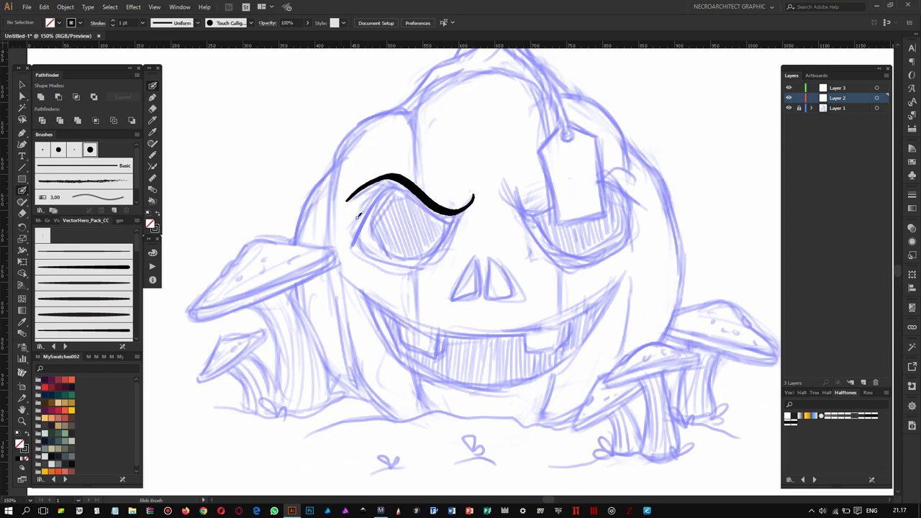
Ink the brows, outlines and inner curves of both eyes in thick black strokes.
{"action": "key", "text": "ctrl+z"}
{"action": "key", "text": "ctrl+z"}
{"action": "left_click_drag", "start_coordinate": [466, 195], "coordinate": [351, 199]}
{"action": "mouse_move", "coordinate": [458, 216]}
{"action": "left_mouse_down"}
{"action": "mouse_move", "coordinate": [389, 263]}
{"action": "mouse_move", "coordinate": [421, 193]}
{"action": "left_mouse_up"}
{"action": "key", "text": "ctrl+z"}
{"action": "left_click_drag", "start_coordinate": [350, 195], "coordinate": [463, 205]}
{"action": "mouse_move", "coordinate": [360, 216]}
{"action": "left_mouse_down"}
{"action": "mouse_move", "coordinate": [454, 231]}
{"action": "mouse_move", "coordinate": [596, 195]}
{"action": "mouse_move", "coordinate": [486, 234]}
{"action": "mouse_move", "coordinate": [589, 210]}
{"action": "left_mouse_up"}
{"action": "left_click_drag", "start_coordinate": [432, 274], "coordinate": [447, 238]}
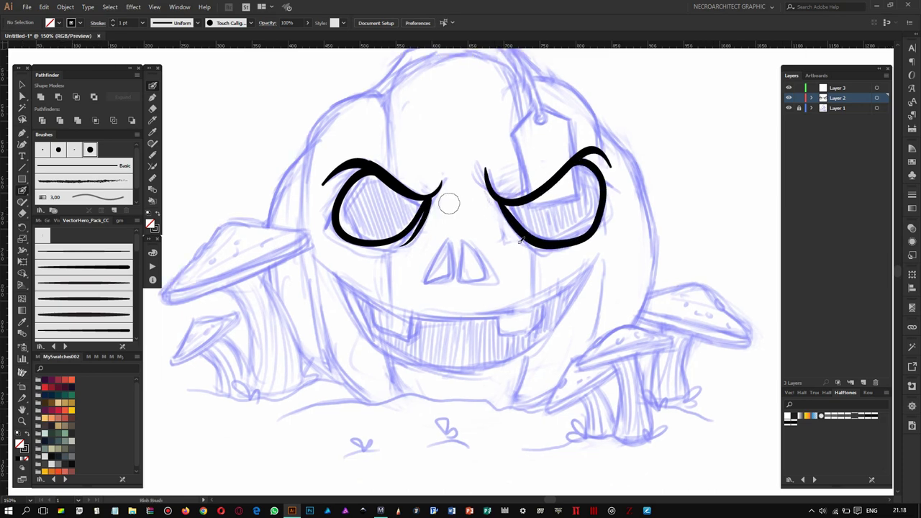
{"action": "left_click_drag", "start_coordinate": [329, 199], "coordinate": [340, 252]}
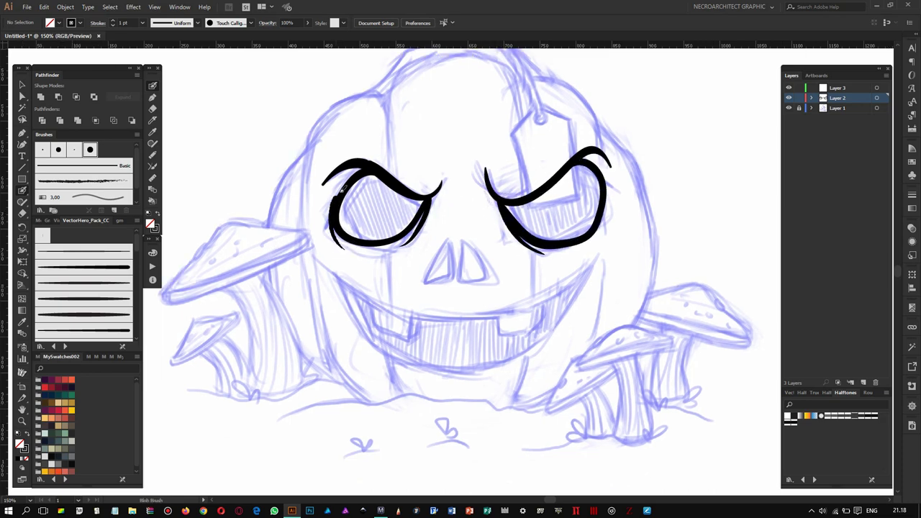
{"action": "mouse_move", "coordinate": [391, 178]}
{"action": "left_mouse_down"}
{"action": "mouse_move", "coordinate": [385, 153]}
{"action": "mouse_move", "coordinate": [351, 211]}
{"action": "left_mouse_up"}
{"action": "mouse_move", "coordinate": [569, 143]}
{"action": "left_mouse_down"}
{"action": "mouse_move", "coordinate": [587, 213]}
{"action": "mouse_move", "coordinate": [603, 200]}
{"action": "left_mouse_up"}
Ink the two nose triangles and the notched toothy grin, redrawing the mouth until clean.
{"action": "mouse_move", "coordinate": [452, 200]}
{"action": "left_mouse_down"}
{"action": "mouse_move", "coordinate": [464, 234]}
{"action": "mouse_move", "coordinate": [481, 214]}
{"action": "mouse_move", "coordinate": [465, 180]}
{"action": "left_mouse_up"}
{"action": "left_click_drag", "start_coordinate": [314, 187], "coordinate": [536, 245]}
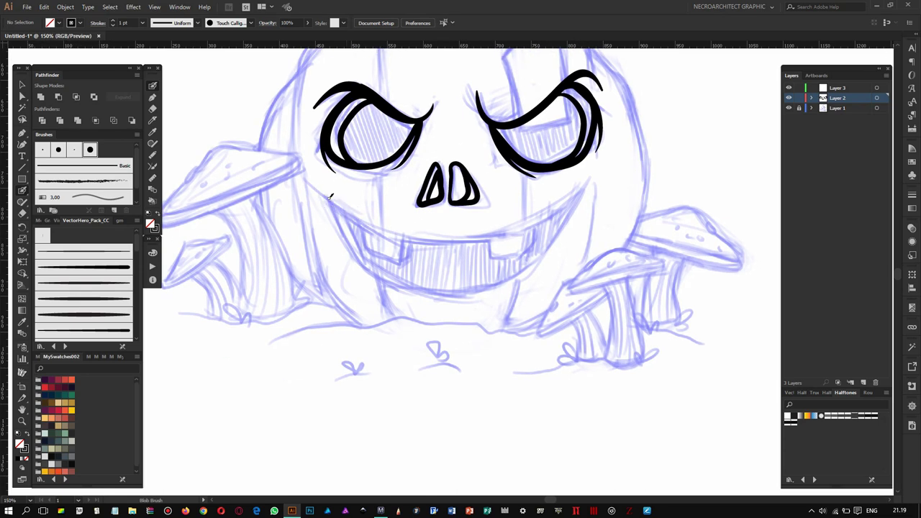
{"action": "key", "text": "ctrl+z"}
{"action": "left_click_drag", "start_coordinate": [314, 188], "coordinate": [392, 233]}
{"action": "key", "text": "ctrl+z"}
{"action": "mouse_move", "coordinate": [309, 184]}
{"action": "left_mouse_down"}
{"action": "mouse_move", "coordinate": [518, 252]}
{"action": "mouse_move", "coordinate": [592, 177]}
{"action": "mouse_move", "coordinate": [328, 203]}
{"action": "left_mouse_up"}
{"action": "left_click_drag", "start_coordinate": [529, 230], "coordinate": [514, 240]}
{"action": "key", "text": "ctrl+z"}
{"action": "left_click_drag", "start_coordinate": [576, 190], "coordinate": [512, 249]}
Ink the lower-jaw curve from the left mouth corner to the right cheek.
{"action": "mouse_move", "coordinate": [580, 186]}
{"action": "left_mouse_down"}
{"action": "mouse_move", "coordinate": [316, 225]}
{"action": "mouse_move", "coordinate": [439, 292]}
{"action": "left_mouse_up"}
{"action": "key", "text": "ctrl+z"}
{"action": "key", "text": "ctrl+z"}
{"action": "left_click_drag", "start_coordinate": [297, 193], "coordinate": [465, 304]}
{"action": "left_click_drag", "start_coordinate": [576, 189], "coordinate": [493, 290]}
Ink the pumpkin head's top curve, top-right bump and both sides.
{"action": "scroll", "coordinate": [461, 259], "scroll_direction": "up", "scroll_amount": 3}
{"action": "scroll", "coordinate": [461, 260], "scroll_direction": "up", "scroll_amount": 2}
{"action": "mouse_move", "coordinate": [316, 202]}
{"action": "left_mouse_down"}
{"action": "mouse_move", "coordinate": [401, 119]}
{"action": "mouse_move", "coordinate": [536, 117]}
{"action": "mouse_move", "coordinate": [541, 150]}
{"action": "left_mouse_up"}
{"action": "mouse_move", "coordinate": [553, 116]}
{"action": "left_mouse_down"}
{"action": "mouse_move", "coordinate": [640, 189]}
{"action": "mouse_move", "coordinate": [673, 326]}
{"action": "left_mouse_up"}
{"action": "scroll", "coordinate": [648, 303], "scroll_direction": "down", "scroll_amount": 1}
{"action": "left_click_drag", "start_coordinate": [321, 211], "coordinate": [295, 324]}
{"action": "scroll", "coordinate": [566, 203], "scroll_direction": "down", "scroll_amount": 1}
{"action": "scroll", "coordinate": [565, 203], "scroll_direction": "down", "scroll_amount": 1}
Ink the ground line, two lines below the mouth and the pumpkin's right side.
{"action": "left_click_drag", "start_coordinate": [322, 229], "coordinate": [370, 325]}
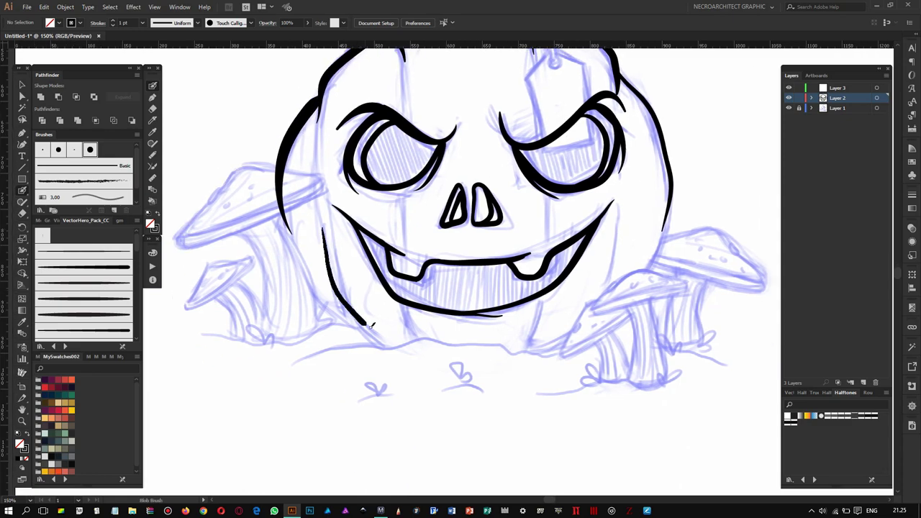
{"action": "left_click_drag", "start_coordinate": [294, 364], "coordinate": [452, 344]}
{"action": "left_click_drag", "start_coordinate": [407, 337], "coordinate": [392, 301]}
{"action": "left_click_drag", "start_coordinate": [520, 350], "coordinate": [537, 277]}
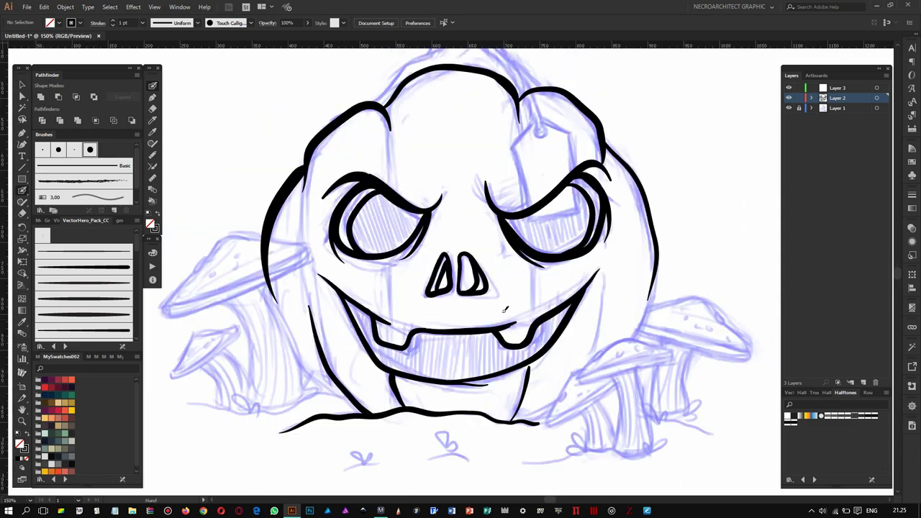
{"action": "left_click_drag", "start_coordinate": [611, 214], "coordinate": [596, 310]}
Begin outlining the left mushroom cap on Layer 3, undoing the first stroke.
{"action": "left_click_drag", "start_coordinate": [637, 276], "coordinate": [611, 69]}
{"action": "mouse_move", "coordinate": [223, 274]}
{"action": "left_mouse_down"}
{"action": "mouse_move", "coordinate": [353, 223]}
{"action": "mouse_move", "coordinate": [245, 253]}
{"action": "mouse_move", "coordinate": [360, 210]}
{"action": "mouse_move", "coordinate": [328, 234]}
{"action": "mouse_move", "coordinate": [282, 243]}
{"action": "mouse_move", "coordinate": [298, 247]}
{"action": "left_mouse_up"}
{"action": "key", "text": "ctrl+z"}
Ink the left mushroom's cap, stem and heart-shaped base, plus the small mushroom beside it.
{"action": "left_click_drag", "start_coordinate": [223, 270], "coordinate": [374, 218]}
{"action": "left_click_drag", "start_coordinate": [295, 360], "coordinate": [328, 361]}
{"action": "left_click_drag", "start_coordinate": [288, 270], "coordinate": [310, 362]}
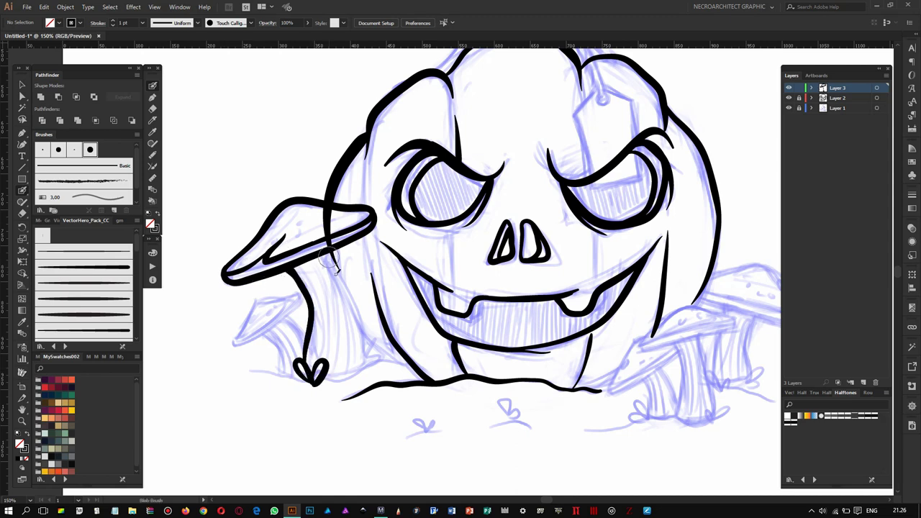
{"action": "left_click_drag", "start_coordinate": [350, 290], "coordinate": [364, 374]}
{"action": "left_click_drag", "start_coordinate": [360, 338], "coordinate": [401, 306]}
{"action": "left_click_drag", "start_coordinate": [321, 237], "coordinate": [356, 327]}
{"action": "left_click_drag", "start_coordinate": [371, 234], "coordinate": [401, 336]}
{"action": "mouse_move", "coordinate": [307, 285]}
{"action": "left_mouse_down"}
{"action": "mouse_move", "coordinate": [361, 273]}
{"action": "mouse_move", "coordinate": [333, 292]}
{"action": "left_mouse_up"}
{"action": "left_click_drag", "start_coordinate": [382, 268], "coordinate": [382, 331]}
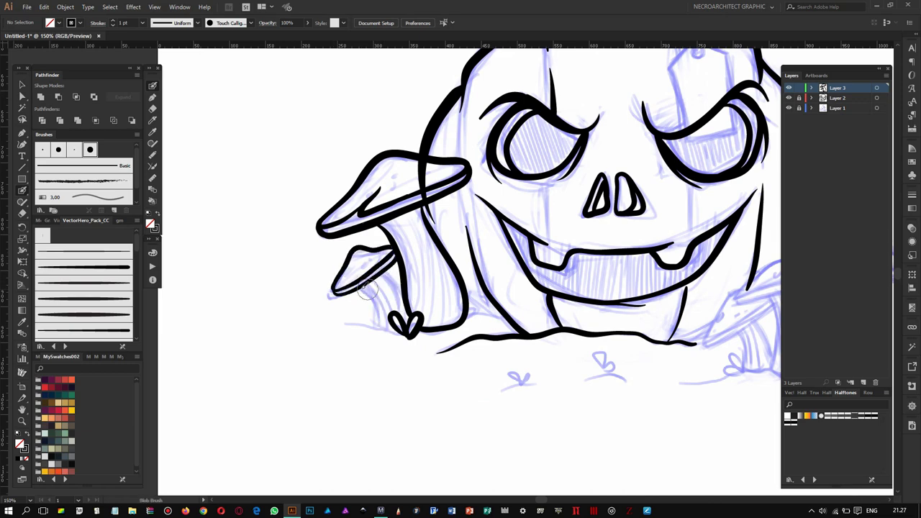
{"action": "left_click_drag", "start_coordinate": [385, 272], "coordinate": [405, 324]}
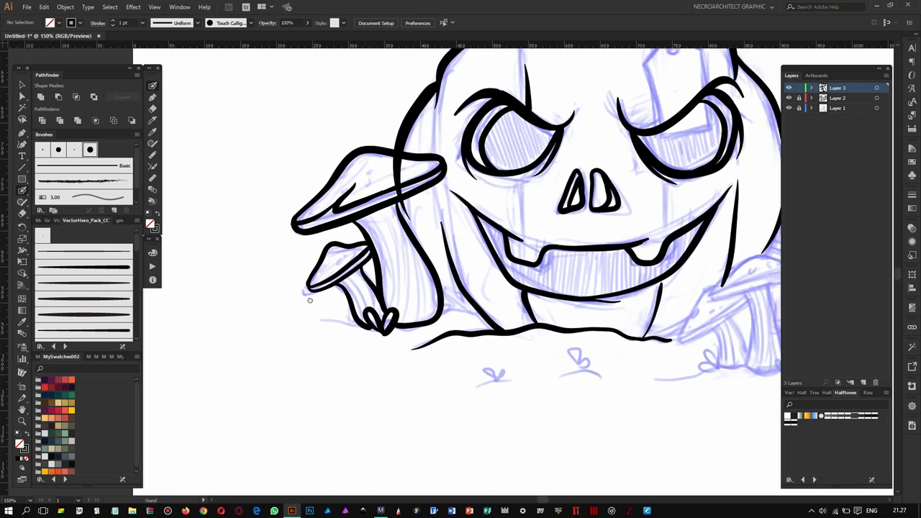
Ink the right-hand mushrooms' caps and stems, adding a small leaf at their base.
{"action": "left_click_drag", "start_coordinate": [749, 295], "coordinate": [486, 220]}
{"action": "mouse_move", "coordinate": [517, 178]}
{"action": "left_mouse_down"}
{"action": "mouse_move", "coordinate": [482, 212]}
{"action": "mouse_move", "coordinate": [569, 198]}
{"action": "mouse_move", "coordinate": [517, 218]}
{"action": "mouse_move", "coordinate": [533, 296]}
{"action": "mouse_move", "coordinate": [551, 216]}
{"action": "left_mouse_up"}
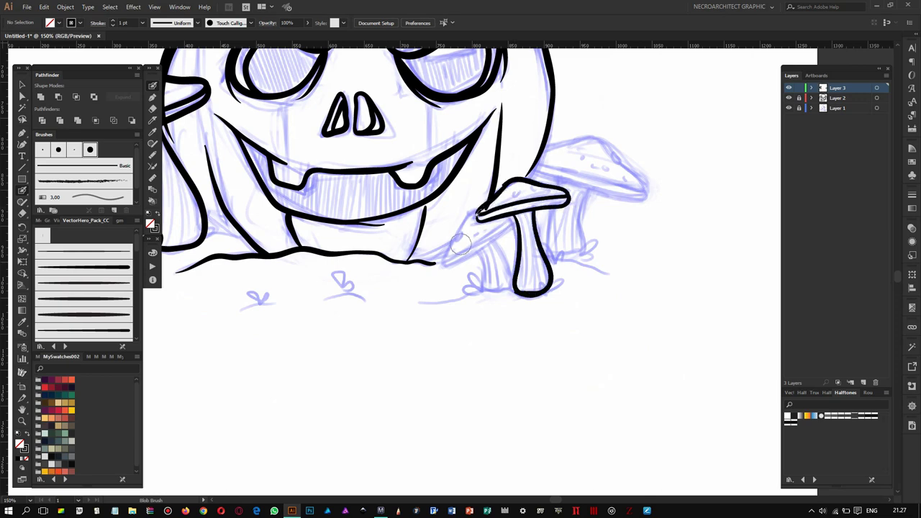
{"action": "left_click_drag", "start_coordinate": [483, 216], "coordinate": [441, 263]}
{"action": "mouse_move", "coordinate": [507, 217]}
{"action": "left_mouse_down"}
{"action": "mouse_move", "coordinate": [444, 267]}
{"action": "mouse_move", "coordinate": [504, 290]}
{"action": "mouse_move", "coordinate": [414, 321]}
{"action": "left_mouse_up"}
{"action": "mouse_move", "coordinate": [455, 180]}
{"action": "left_mouse_down"}
{"action": "mouse_move", "coordinate": [515, 167]}
{"action": "mouse_move", "coordinate": [454, 209]}
{"action": "mouse_move", "coordinate": [558, 219]}
{"action": "mouse_move", "coordinate": [513, 209]}
{"action": "left_mouse_up"}
{"action": "key", "text": "ctrl+z"}
{"action": "left_click_drag", "start_coordinate": [457, 196], "coordinate": [531, 216]}
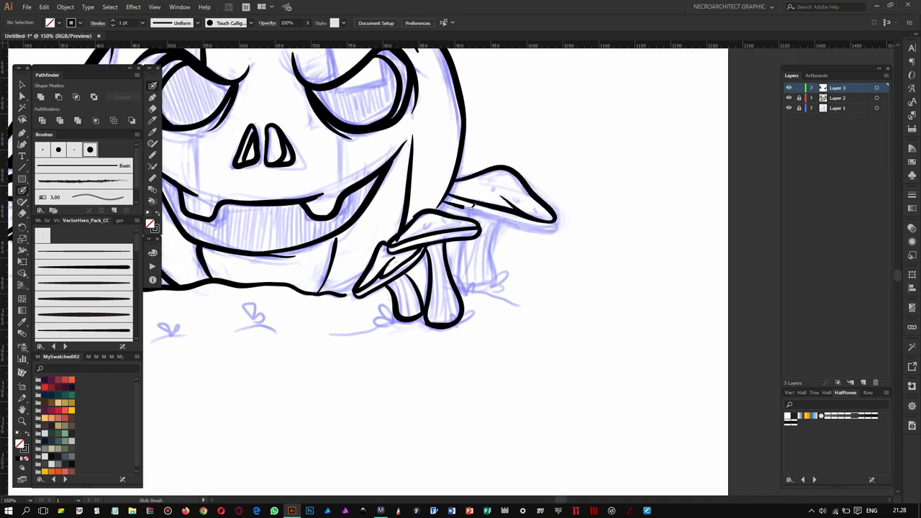
{"action": "left_click_drag", "start_coordinate": [510, 269], "coordinate": [485, 290]}
{"action": "left_click_drag", "start_coordinate": [453, 274], "coordinate": [467, 294]}
{"action": "left_click_drag", "start_coordinate": [455, 228], "coordinate": [480, 235]}
{"action": "scroll", "coordinate": [499, 259], "scroll_direction": "down", "scroll_amount": 2}
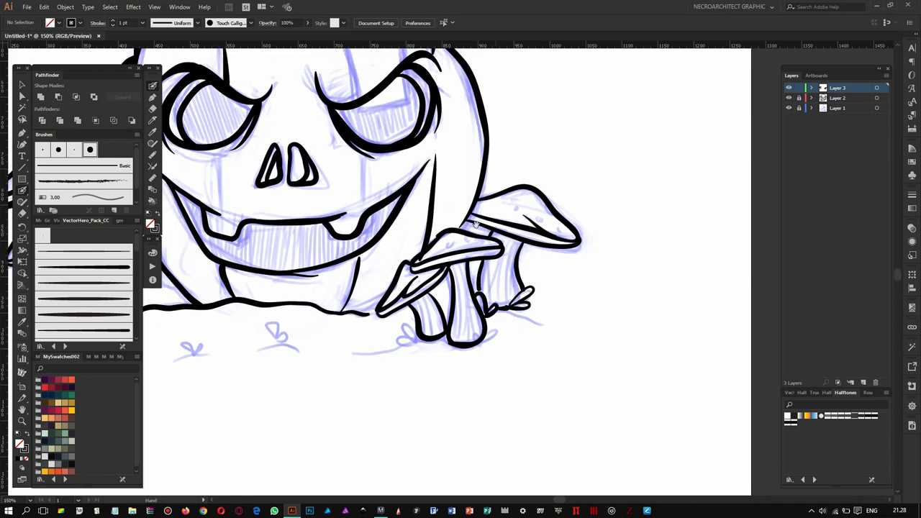
{"action": "scroll", "coordinate": [504, 216], "scroll_direction": "up", "scroll_amount": 2}
Erase the pumpkin outline crossing the left mushroom cap, then restore the black Blob Brush.
{"action": "key", "text": "shift+b"}
{"action": "scroll", "coordinate": [576, 167], "scroll_direction": "up", "scroll_amount": 2}
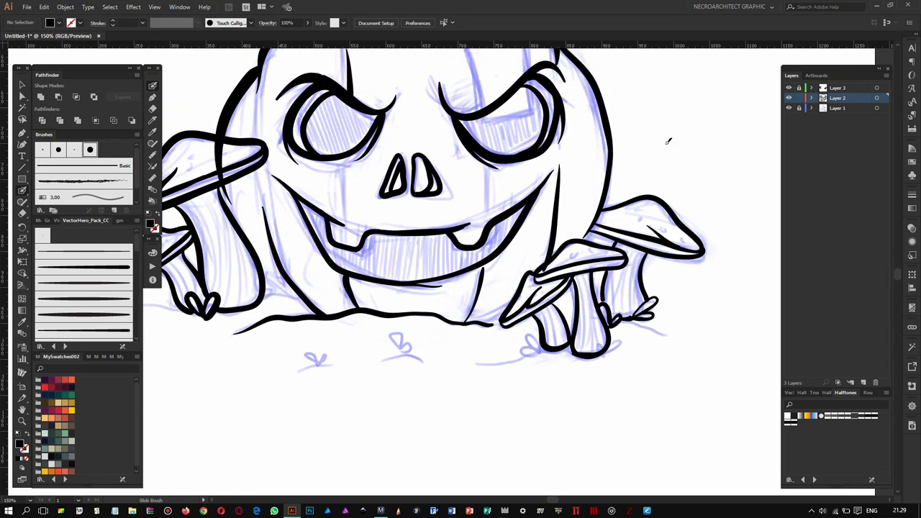
{"action": "left_click", "coordinate": [294, 152], "text": "ctrl"}
{"action": "key", "text": "shift+e"}
{"action": "left_click_drag", "start_coordinate": [294, 146], "coordinate": [302, 196]}
{"action": "scroll", "coordinate": [302, 196], "scroll_direction": "up", "scroll_amount": 2}
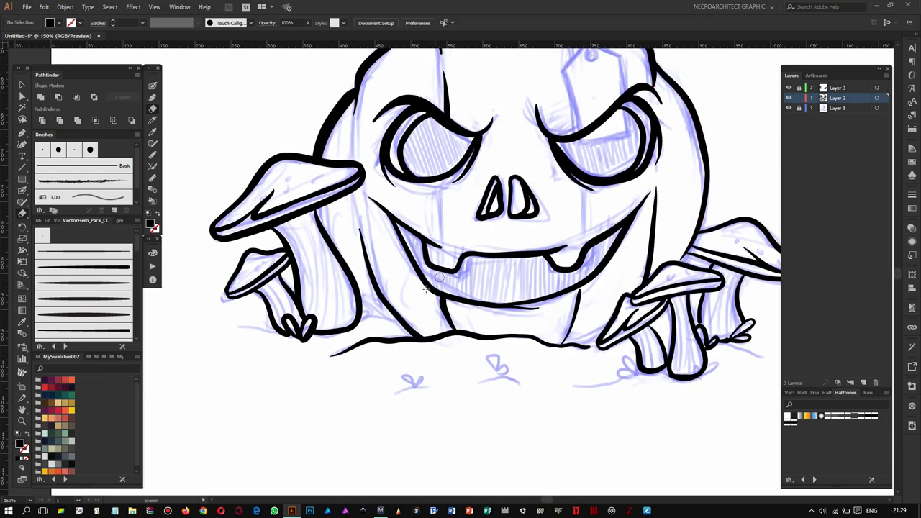
{"action": "key", "text": "shift+b"}
{"action": "key", "text": "shift+x"}
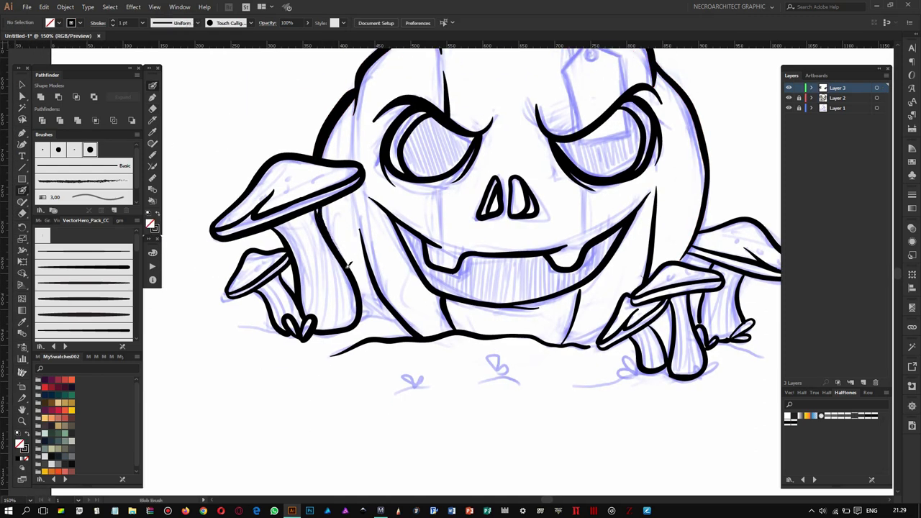
{"action": "scroll", "coordinate": [296, 257], "scroll_direction": "up", "scroll_amount": 1}
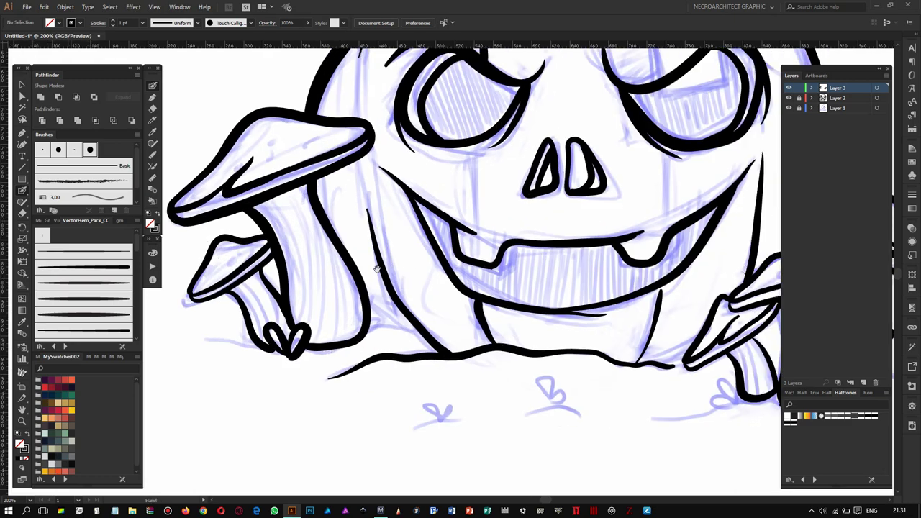
Ink ribbed gill lines under the fallen mushroom cap.
{"action": "scroll", "coordinate": [295, 258], "scroll_direction": "up", "scroll_amount": 1}
{"action": "scroll", "coordinate": [244, 298], "scroll_direction": "up", "scroll_amount": 1}
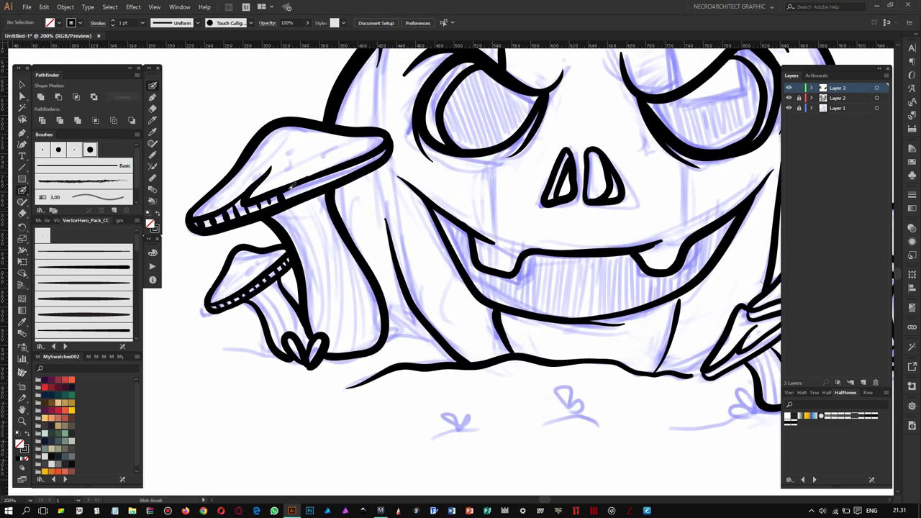
{"action": "scroll", "coordinate": [418, 202], "scroll_direction": "up", "scroll_amount": 2}
{"action": "scroll", "coordinate": [418, 202], "scroll_direction": "right", "scroll_amount": 2}
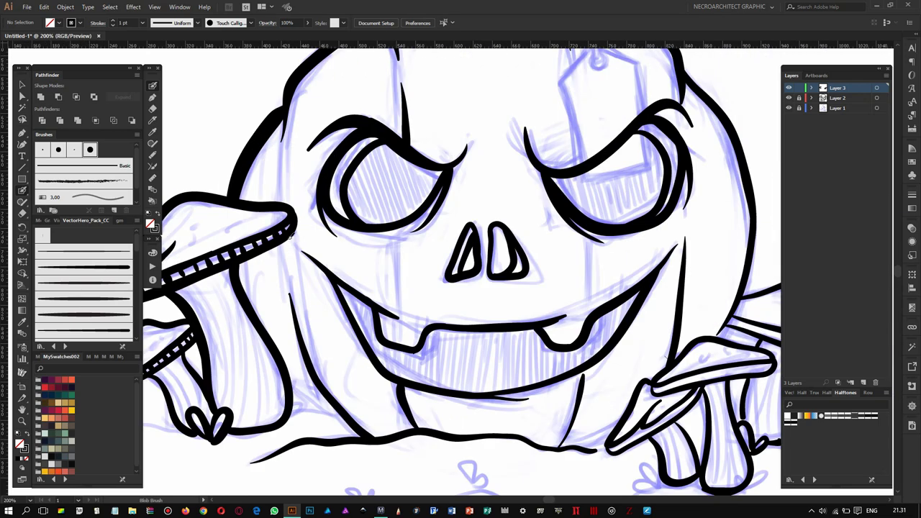
{"action": "scroll", "coordinate": [475, 266], "scroll_direction": "right", "scroll_amount": 5}
{"action": "scroll", "coordinate": [475, 266], "scroll_direction": "down", "scroll_amount": 2}
{"action": "scroll", "coordinate": [575, 245], "scroll_direction": "down", "scroll_amount": 1}
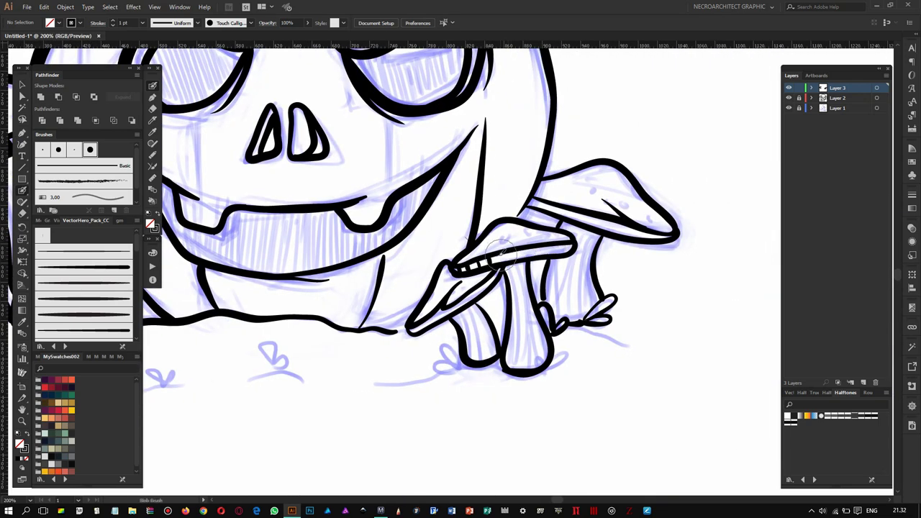
{"action": "left_click_drag", "start_coordinate": [408, 327], "coordinate": [508, 275]}
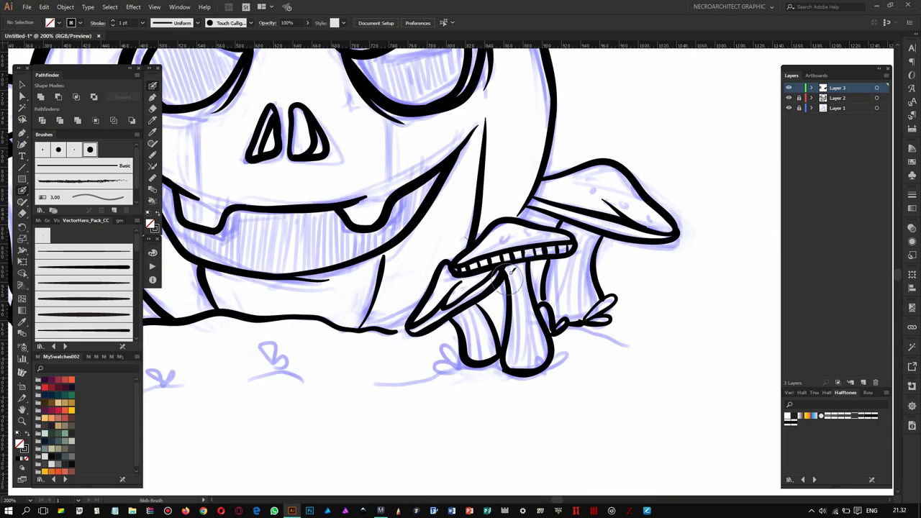
{"action": "scroll", "coordinate": [497, 259], "scroll_direction": "up", "scroll_amount": 1}
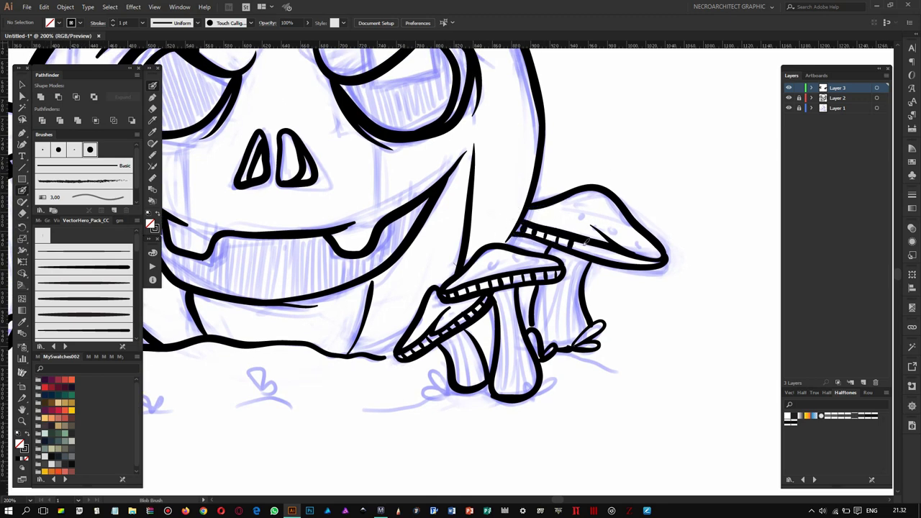
Draw dark spots on the back right-hand mushroom cap with the Blob Brush.
{"action": "key", "text": "shift+e"}
{"action": "key", "text": "shift+b"}
{"action": "left_click_drag", "start_coordinate": [627, 219], "coordinate": [641, 228]}
{"action": "left_click_drag", "start_coordinate": [548, 203], "coordinate": [563, 198]}
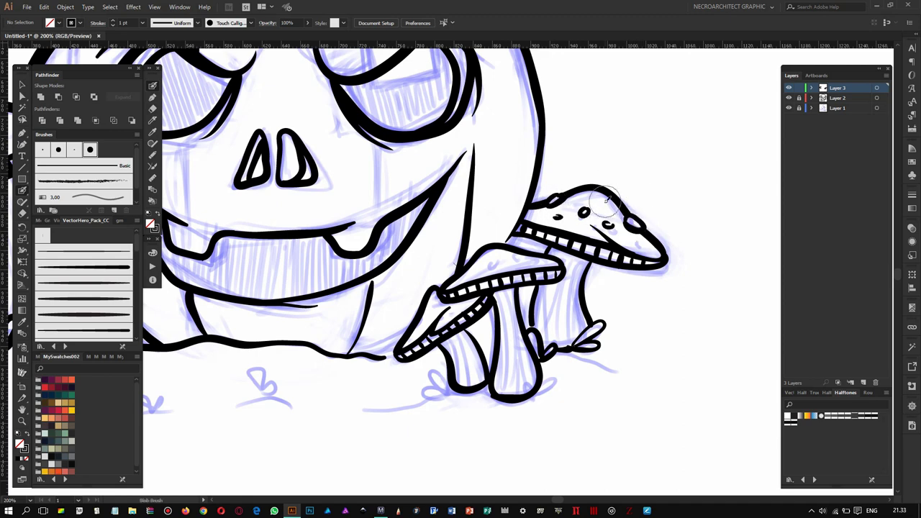
{"action": "scroll", "coordinate": [569, 212], "scroll_direction": "down", "scroll_amount": 2}
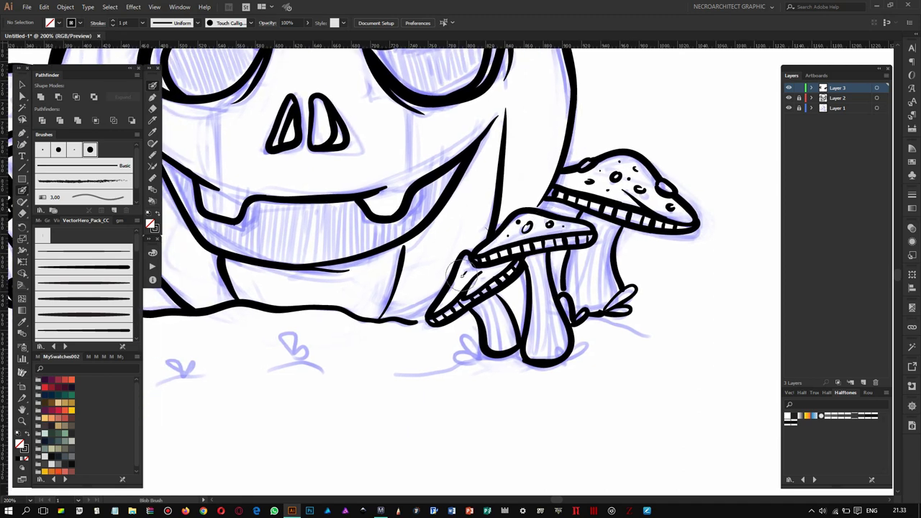
{"action": "scroll", "coordinate": [288, 175], "scroll_direction": "left", "scroll_amount": 10}
{"action": "scroll", "coordinate": [288, 175], "scroll_direction": "up", "scroll_amount": 4}
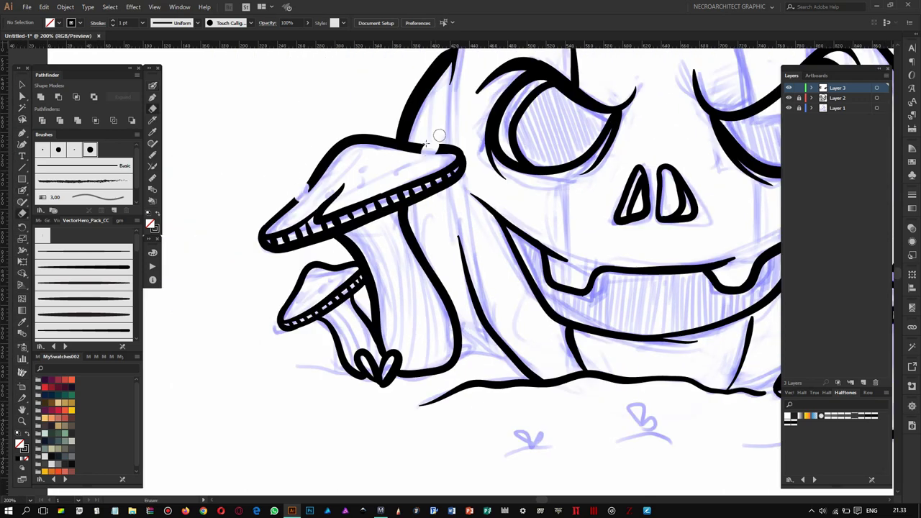
Draw spots and tiny dots across the left mushroom caps.
{"action": "left_click_drag", "start_coordinate": [297, 188], "coordinate": [308, 193]}
{"action": "left_click_drag", "start_coordinate": [423, 148], "coordinate": [435, 150]}
{"action": "left_click_drag", "start_coordinate": [372, 161], "coordinate": [380, 164]}
{"action": "left_click_drag", "start_coordinate": [344, 164], "coordinate": [352, 166]}
{"action": "left_click", "coordinate": [404, 165]}
{"action": "left_click", "coordinate": [382, 174]}
{"action": "left_click", "coordinate": [300, 214]}
Paint vertical stripes down the small and large left mushroom stems.
{"action": "left_click_drag", "start_coordinate": [323, 277], "coordinate": [329, 252]}
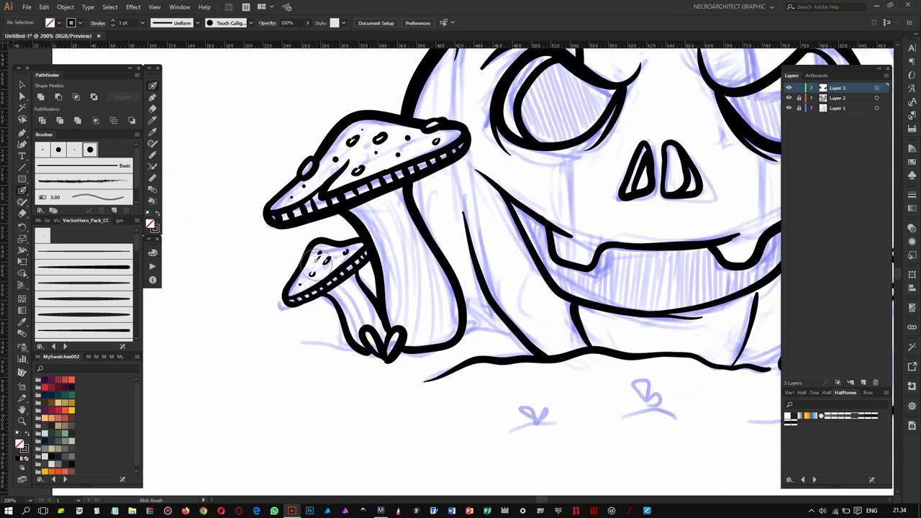
{"action": "mouse_move", "coordinate": [349, 291]}
{"action": "left_mouse_down"}
{"action": "mouse_move", "coordinate": [338, 344]}
{"action": "mouse_move", "coordinate": [360, 338]}
{"action": "left_mouse_up"}
{"action": "mouse_move", "coordinate": [357, 274]}
{"action": "left_mouse_down"}
{"action": "mouse_move", "coordinate": [382, 339]}
{"action": "mouse_move", "coordinate": [396, 338]}
{"action": "left_mouse_up"}
{"action": "left_click_drag", "start_coordinate": [407, 198], "coordinate": [452, 333]}
{"action": "left_click_drag", "start_coordinate": [385, 176], "coordinate": [441, 339]}
{"action": "mouse_move", "coordinate": [364, 200]}
{"action": "left_mouse_down"}
{"action": "mouse_move", "coordinate": [410, 321]}
{"action": "mouse_move", "coordinate": [403, 259]}
{"action": "mouse_move", "coordinate": [432, 344]}
{"action": "left_mouse_up"}
{"action": "left_click_drag", "start_coordinate": [720, 302], "coordinate": [397, 264]}
{"action": "mouse_move", "coordinate": [532, 298]}
{"action": "left_mouse_down"}
{"action": "mouse_move", "coordinate": [484, 229]}
{"action": "mouse_move", "coordinate": [478, 281]}
{"action": "left_mouse_up"}
Stripe the stems of the right-hand mushrooms, including the middle and back ones.
{"action": "left_click_drag", "start_coordinate": [517, 188], "coordinate": [519, 290]}
{"action": "left_click_drag", "start_coordinate": [534, 211], "coordinate": [538, 286]}
{"action": "left_click_drag", "start_coordinate": [530, 185], "coordinate": [544, 288]}
{"action": "left_click_drag", "start_coordinate": [514, 186], "coordinate": [534, 256]}
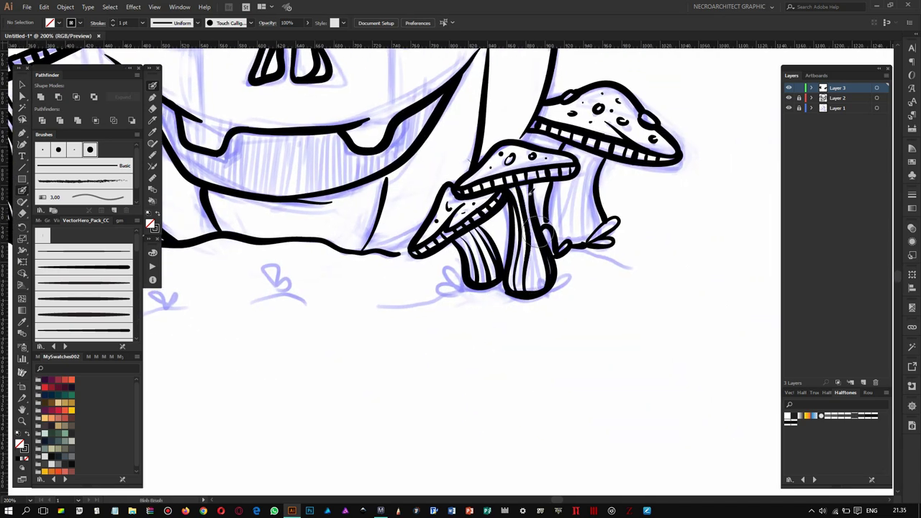
{"action": "left_click_drag", "start_coordinate": [515, 189], "coordinate": [541, 284]}
{"action": "left_click_drag", "start_coordinate": [568, 225], "coordinate": [527, 254]}
{"action": "key", "text": "ctrl+z"}
{"action": "mouse_move", "coordinate": [557, 193]}
{"action": "left_mouse_down"}
{"action": "mouse_move", "coordinate": [569, 256]}
{"action": "mouse_move", "coordinate": [523, 271]}
{"action": "left_mouse_up"}
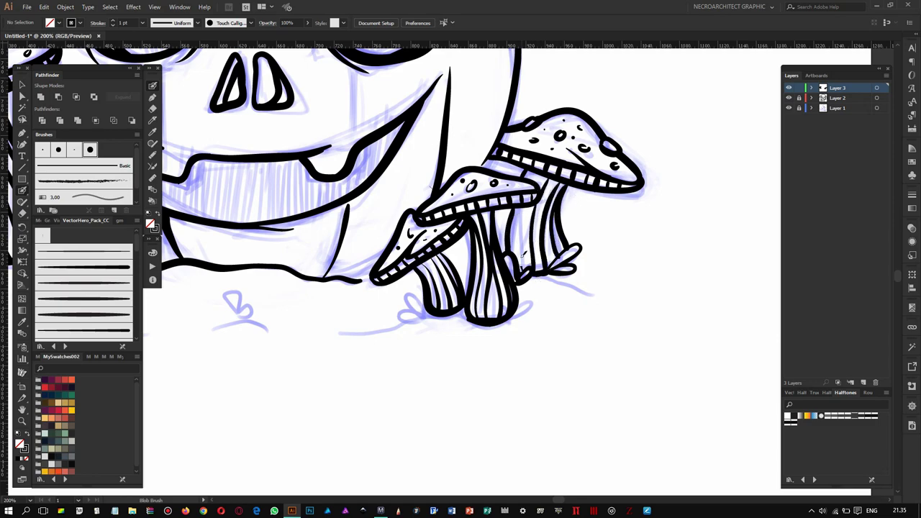
{"action": "scroll", "coordinate": [524, 272], "scroll_direction": "down", "scroll_amount": 2}
{"action": "scroll", "coordinate": [504, 288], "scroll_direction": "down", "scroll_amount": 3}
{"action": "scroll", "coordinate": [498, 296], "scroll_direction": "up", "scroll_amount": 3}
{"action": "scroll", "coordinate": [499, 296], "scroll_direction": "up", "scroll_amount": 1}
{"action": "scroll", "coordinate": [496, 259], "scroll_direction": "up", "scroll_amount": 5}
{"action": "scroll", "coordinate": [494, 208], "scroll_direction": "up", "scroll_amount": 2}
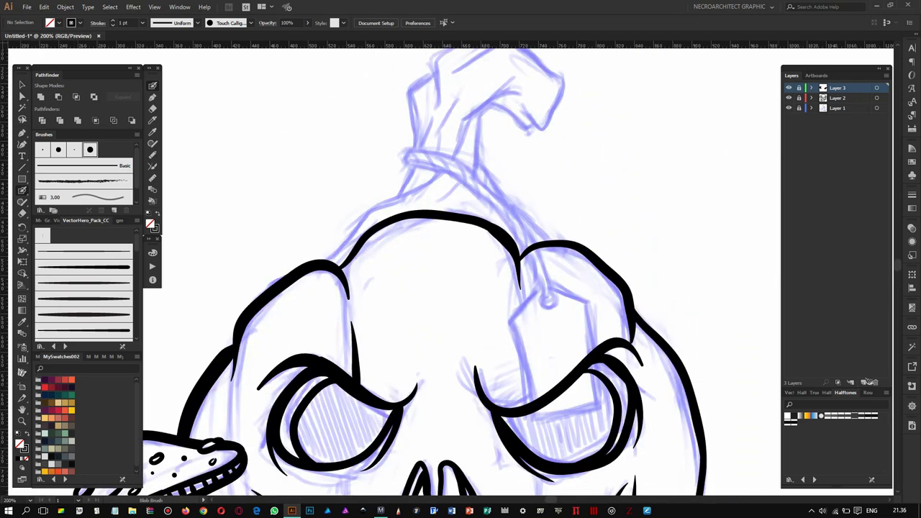
On a new layer, draw the tag string looping down from the stem, plus the tag's edges.
{"action": "left_click", "coordinate": [863, 383]}
{"action": "left_click_drag", "start_coordinate": [384, 176], "coordinate": [517, 325]}
{"action": "key", "text": "ctrl+z"}
{"action": "left_click_drag", "start_coordinate": [380, 174], "coordinate": [517, 326]}
{"action": "left_click_drag", "start_coordinate": [515, 291], "coordinate": [392, 169]}
{"action": "left_click_drag", "start_coordinate": [450, 172], "coordinate": [512, 310]}
{"action": "left_click", "coordinate": [520, 327]}
{"action": "mouse_move", "coordinate": [486, 342]}
{"action": "left_mouse_down"}
{"action": "mouse_move", "coordinate": [474, 297]}
{"action": "mouse_move", "coordinate": [549, 279]}
{"action": "left_mouse_up"}
{"action": "scroll", "coordinate": [542, 233], "scroll_direction": "down", "scroll_amount": 1}
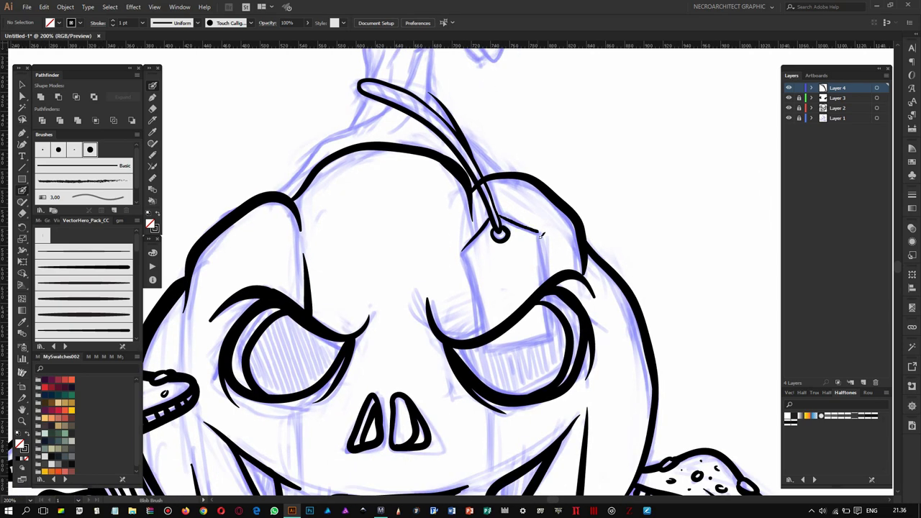
{"action": "mouse_move", "coordinate": [487, 275]}
{"action": "left_mouse_down"}
{"action": "mouse_move", "coordinate": [555, 302]}
{"action": "mouse_move", "coordinate": [504, 218]}
{"action": "mouse_move", "coordinate": [531, 225]}
{"action": "left_mouse_up"}
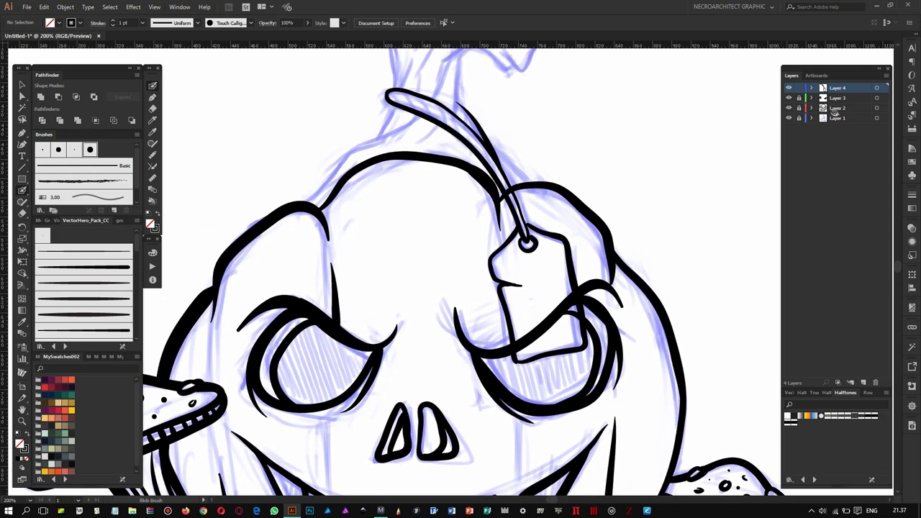
Erase the line crossing the tag and return to the Blob Brush on Layer 4.
{"action": "key", "text": "shift+e"}
{"action": "left_click_drag", "start_coordinate": [527, 337], "coordinate": [576, 288]}
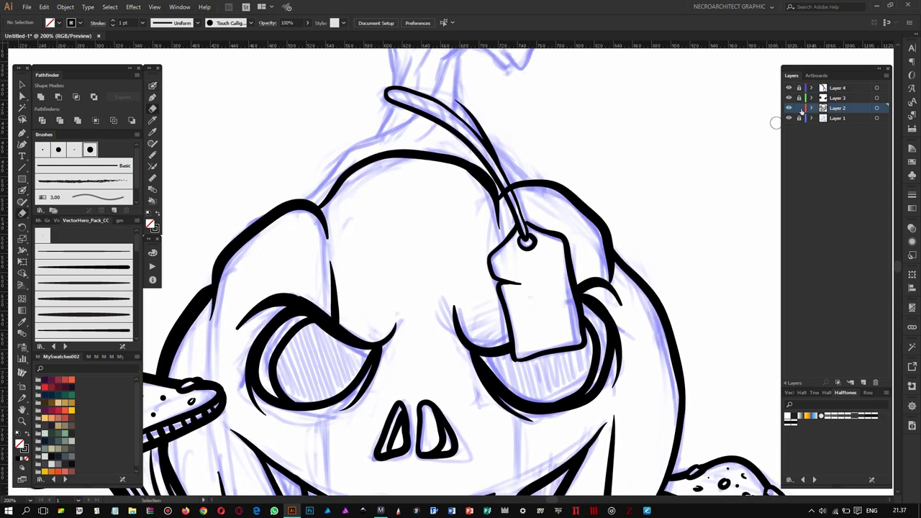
{"action": "left_click", "coordinate": [838, 87]}
{"action": "scroll", "coordinate": [461, 197], "scroll_direction": "up", "scroll_amount": 1}
{"action": "key", "text": "shift+b"}
{"action": "scroll", "coordinate": [504, 259], "scroll_direction": "down", "scroll_amount": 3}
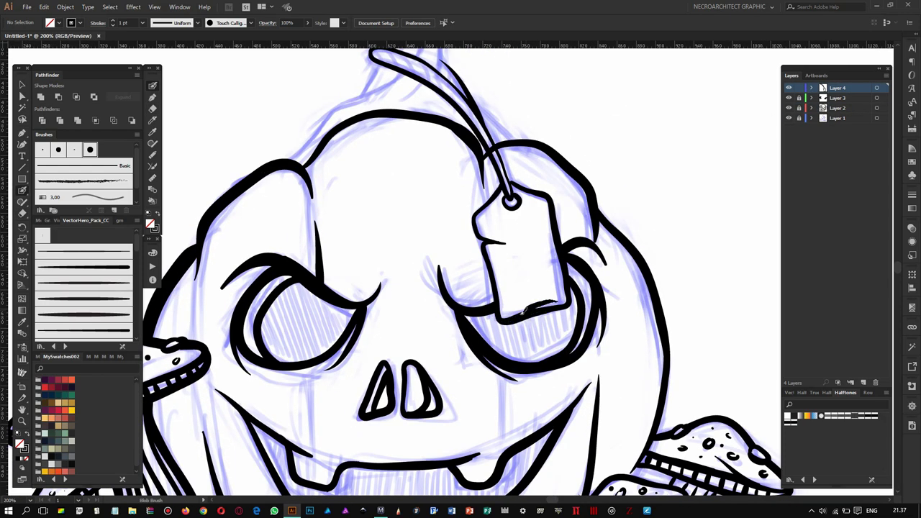
{"action": "scroll", "coordinate": [484, 247], "scroll_direction": "down", "scroll_amount": 2}
{"action": "scroll", "coordinate": [446, 216], "scroll_direction": "up", "scroll_amount": 3}
Ink the pumpkin's left edge up to the stem, plus the stem's outline lines.
{"action": "left_click_drag", "start_coordinate": [351, 310], "coordinate": [452, 225]}
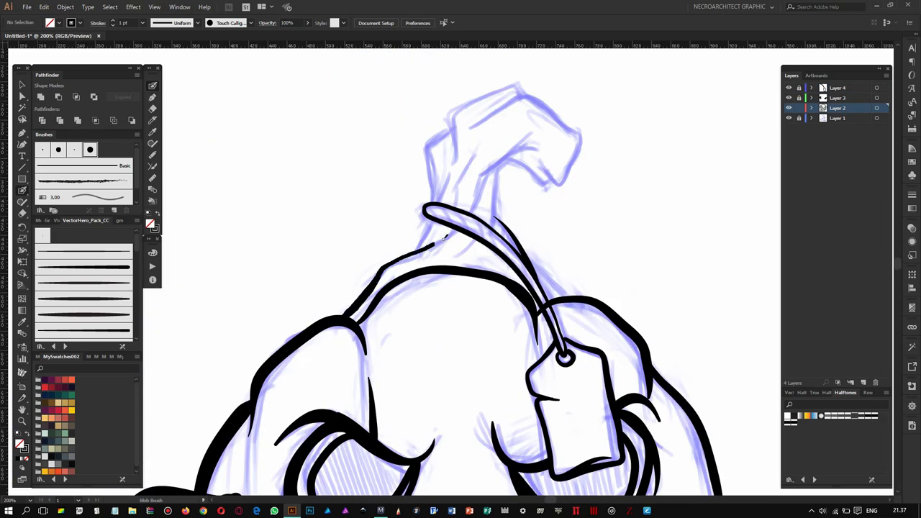
{"action": "key", "text": "ctrl+z"}
{"action": "left_click_drag", "start_coordinate": [338, 324], "coordinate": [432, 227]}
{"action": "left_click_drag", "start_coordinate": [459, 188], "coordinate": [478, 151]}
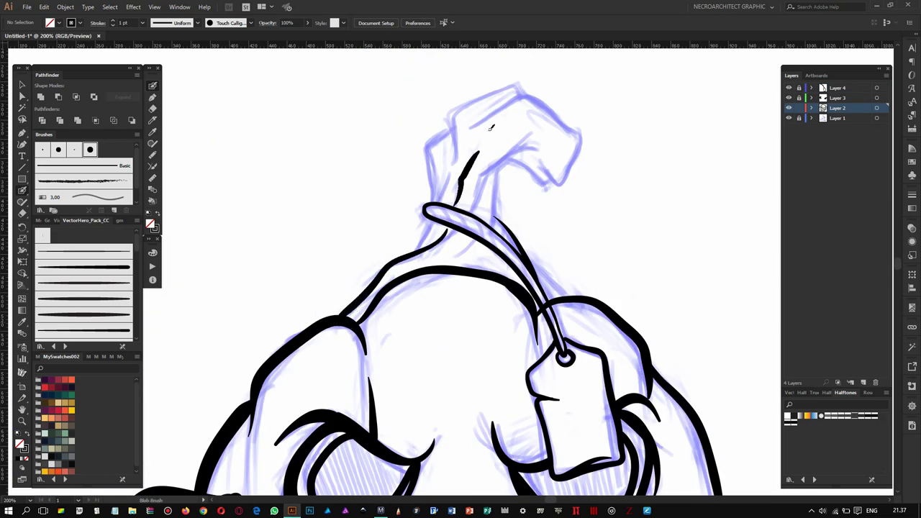
{"action": "mouse_move", "coordinate": [432, 209]}
{"action": "left_mouse_down"}
{"action": "mouse_move", "coordinate": [519, 87]}
{"action": "mouse_move", "coordinate": [567, 175]}
{"action": "mouse_move", "coordinate": [495, 165]}
{"action": "mouse_move", "coordinate": [495, 216]}
{"action": "left_mouse_up"}
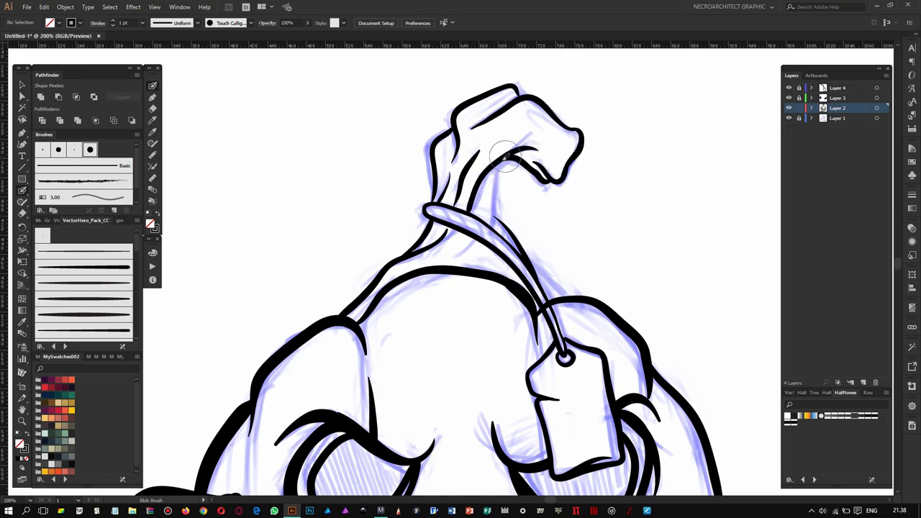
{"action": "key", "text": "ctrl+z"}
{"action": "left_click_drag", "start_coordinate": [504, 153], "coordinate": [514, 239]}
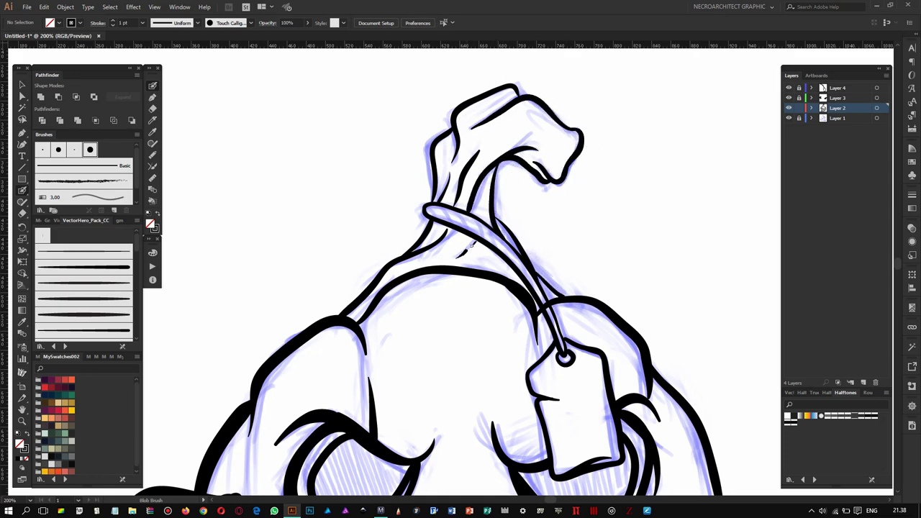
{"action": "left_click_drag", "start_coordinate": [495, 165], "coordinate": [448, 257]}
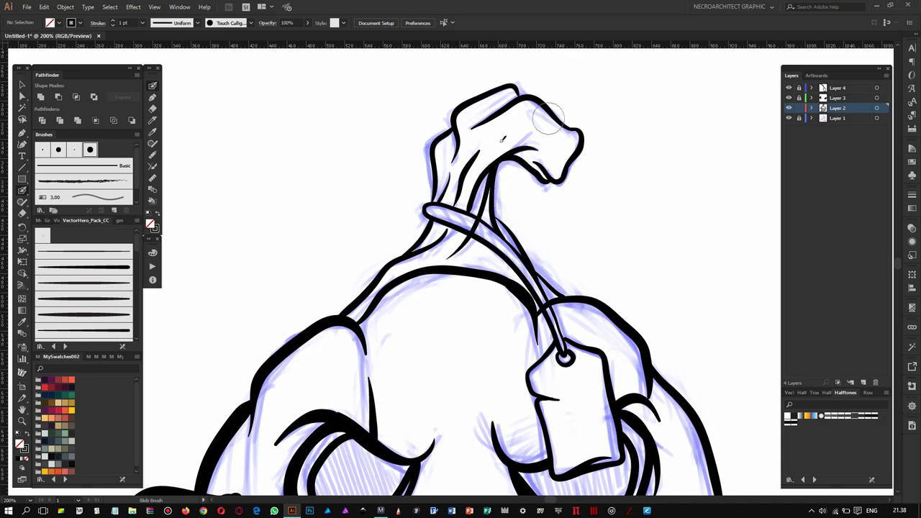
Hatch the twine wrapped around the stem with four short strokes on Layer 4.
{"action": "key", "text": "F2"}
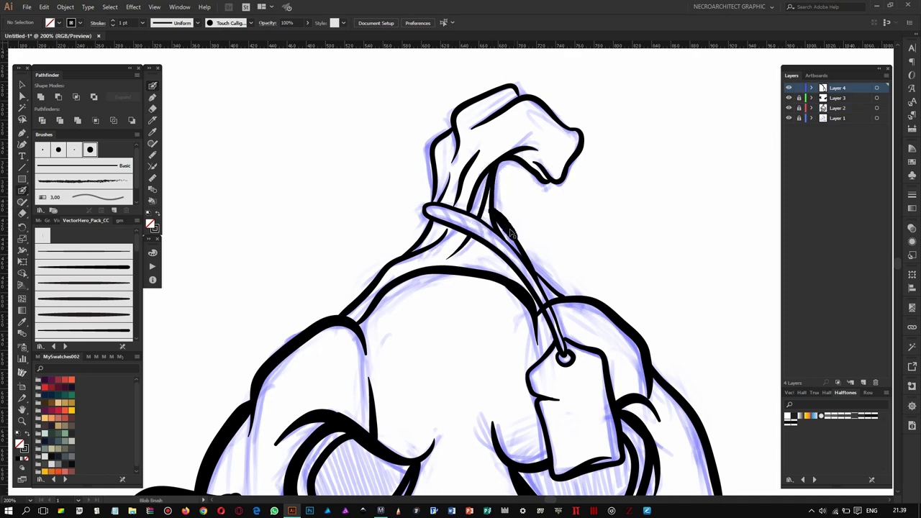
{"action": "left_click_drag", "start_coordinate": [519, 266], "coordinate": [507, 231]}
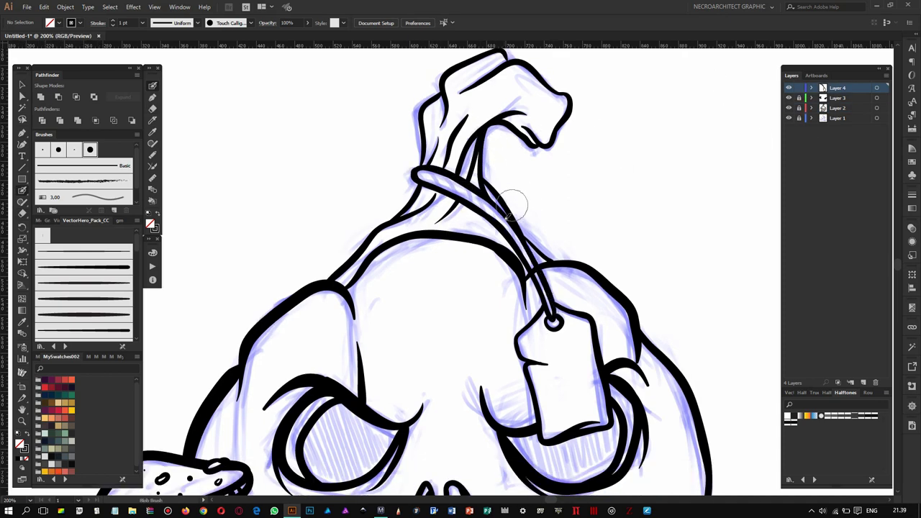
{"action": "left_click_drag", "start_coordinate": [429, 172], "coordinate": [438, 186]}
{"action": "left_click_drag", "start_coordinate": [452, 170], "coordinate": [461, 194]}
{"action": "left_click_drag", "start_coordinate": [475, 186], "coordinate": [480, 209]}
{"action": "left_click_drag", "start_coordinate": [492, 203], "coordinate": [505, 216]}
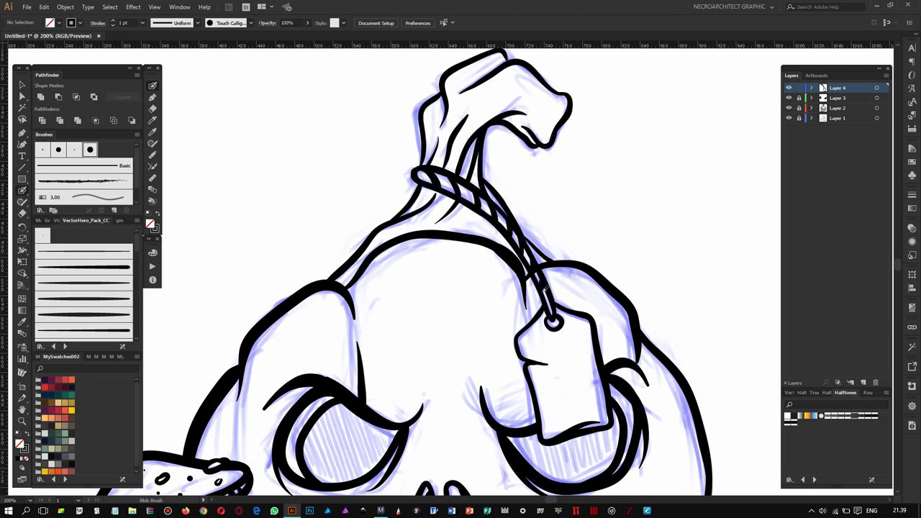
On Layer 2, thicken the stem's left neck and top outlines.
{"action": "left_click_drag", "start_coordinate": [544, 277], "coordinate": [530, 222]}
{"action": "key", "text": "F3"}
{"action": "key", "text": "shift+e"}
{"action": "left_click_drag", "start_coordinate": [418, 119], "coordinate": [458, 218]}
{"action": "key", "text": "shift+b"}
{"action": "left_click_drag", "start_coordinate": [424, 264], "coordinate": [360, 317]}
{"action": "left_click_drag", "start_coordinate": [440, 243], "coordinate": [403, 278]}
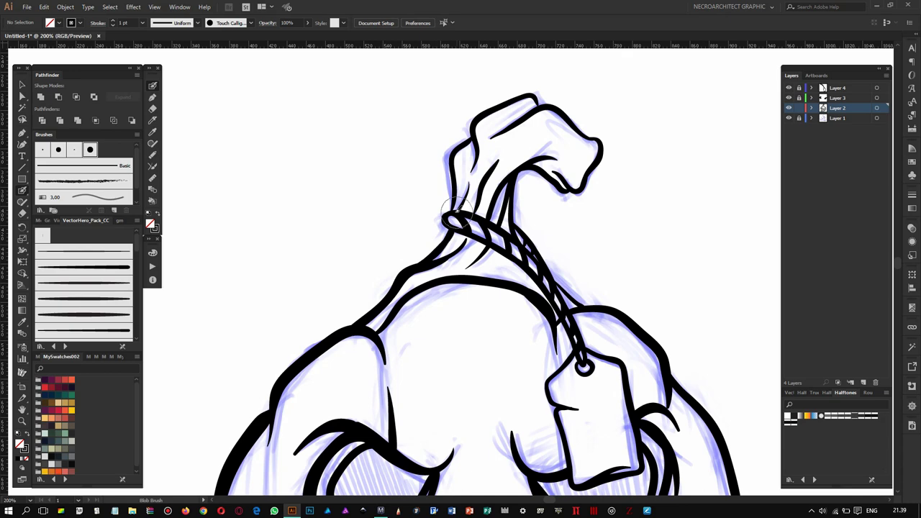
{"action": "left_click_drag", "start_coordinate": [460, 205], "coordinate": [452, 138]}
{"action": "left_click_drag", "start_coordinate": [504, 94], "coordinate": [569, 123]}
{"action": "mouse_move", "coordinate": [531, 179]}
{"action": "left_mouse_down"}
{"action": "mouse_move", "coordinate": [494, 165]}
{"action": "mouse_move", "coordinate": [532, 97]}
{"action": "left_mouse_up"}
{"action": "left_click_drag", "start_coordinate": [508, 137], "coordinate": [547, 104]}
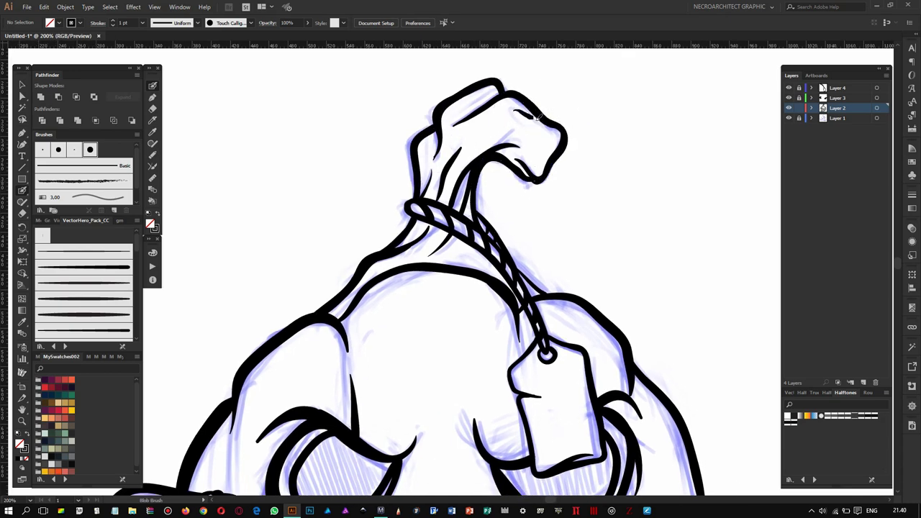
Ink a small curl at the mushroom stem's base.
{"action": "scroll", "coordinate": [437, 324], "scroll_direction": "down", "scroll_amount": 3}
{"action": "scroll", "coordinate": [579, 430], "scroll_direction": "up", "scroll_amount": 3}
{"action": "scroll", "coordinate": [555, 350], "scroll_direction": "up", "scroll_amount": 2}
{"action": "mouse_move", "coordinate": [537, 268]}
{"action": "left_mouse_down"}
{"action": "mouse_move", "coordinate": [534, 296]}
{"action": "mouse_move", "coordinate": [573, 272]}
{"action": "mouse_move", "coordinate": [525, 294]}
{"action": "left_mouse_up"}
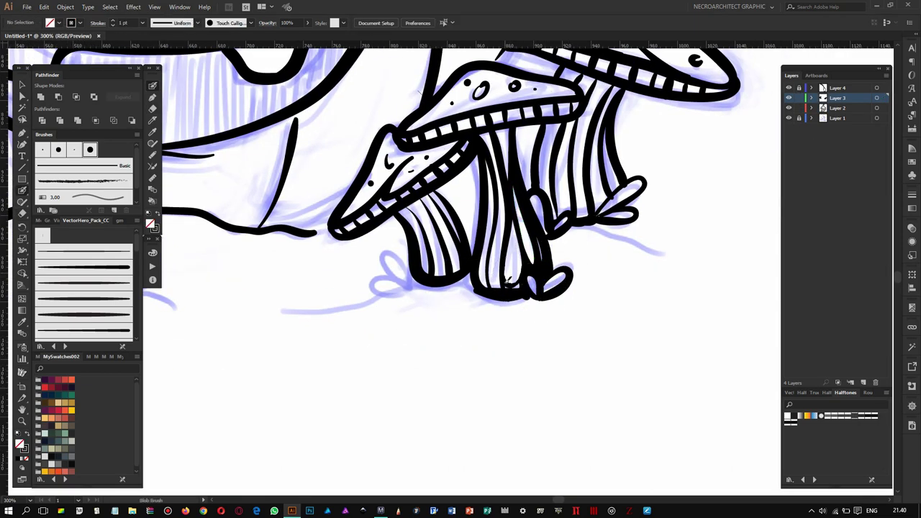
Draw hatching lines down the small mushroom stem.
{"action": "left_click_drag", "start_coordinate": [512, 151], "coordinate": [506, 195]}
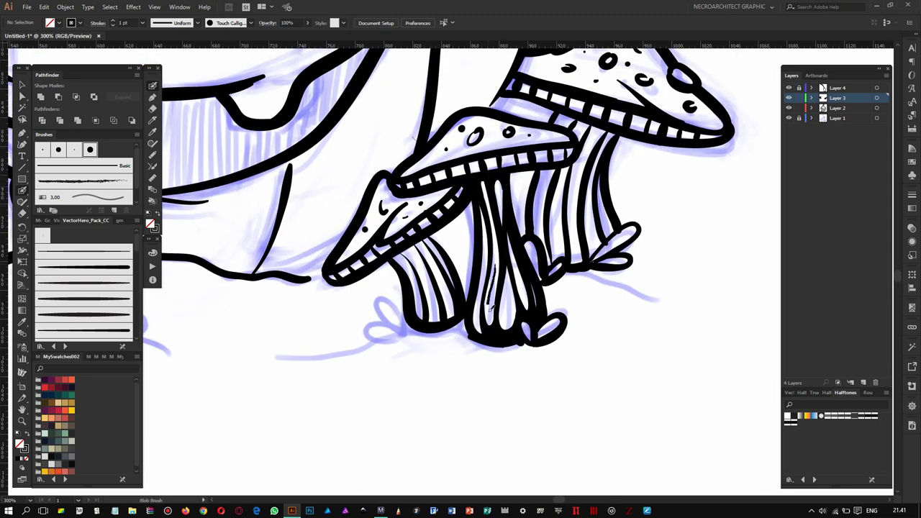
{"action": "left_click_drag", "start_coordinate": [493, 219], "coordinate": [491, 221]}
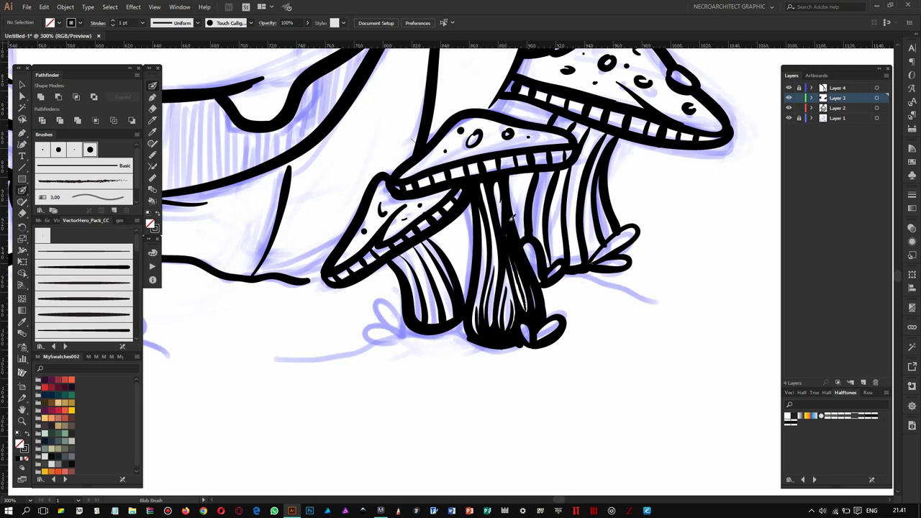
{"action": "left_click_drag", "start_coordinate": [402, 278], "coordinate": [418, 297]}
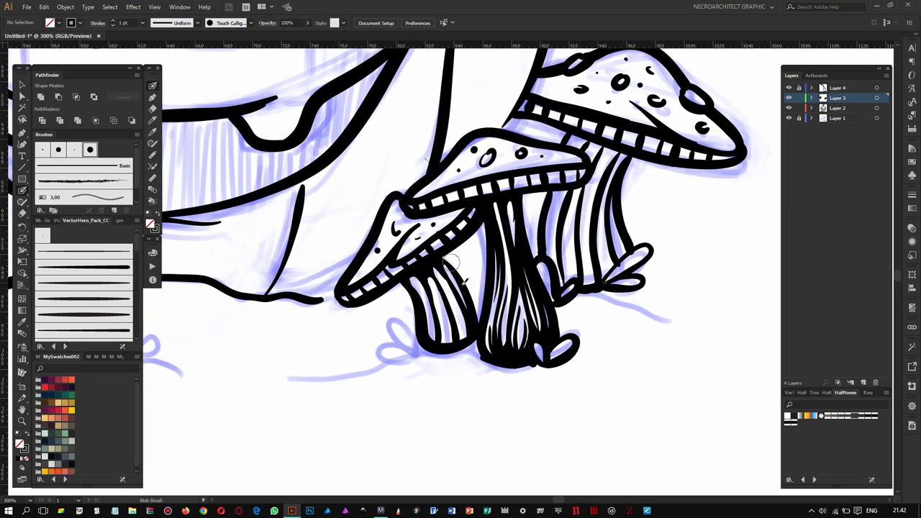
{"action": "left_click_drag", "start_coordinate": [444, 316], "coordinate": [445, 344]}
{"action": "left_click_drag", "start_coordinate": [432, 278], "coordinate": [416, 352]}
{"action": "scroll", "coordinate": [432, 303], "scroll_direction": "down", "scroll_amount": 5}
{"action": "scroll", "coordinate": [442, 302], "scroll_direction": "up", "scroll_amount": 6}
{"action": "scroll", "coordinate": [431, 296], "scroll_direction": "down", "scroll_amount": 3}
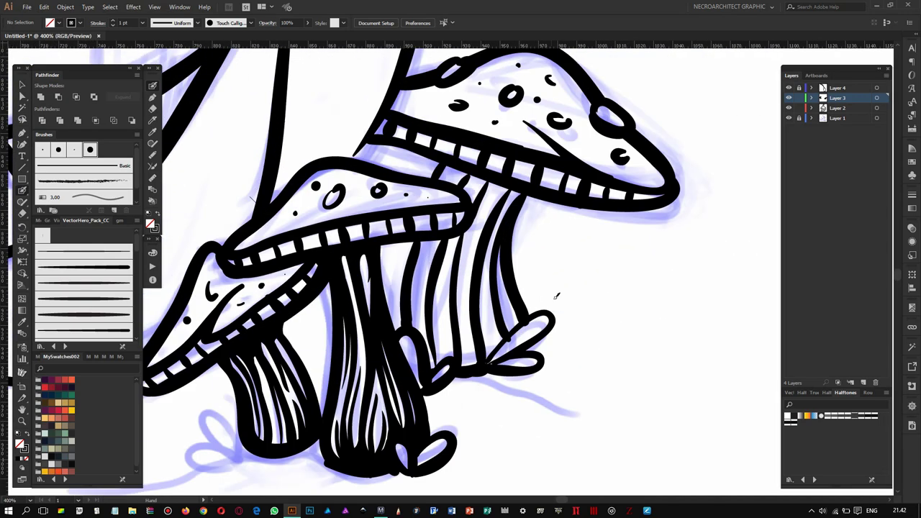
{"action": "scroll", "coordinate": [551, 281], "scroll_direction": "up", "scroll_amount": 3}
Add thin hatching lines to the right and middle mushroom stems.
{"action": "left_click_drag", "start_coordinate": [496, 213], "coordinate": [480, 291]}
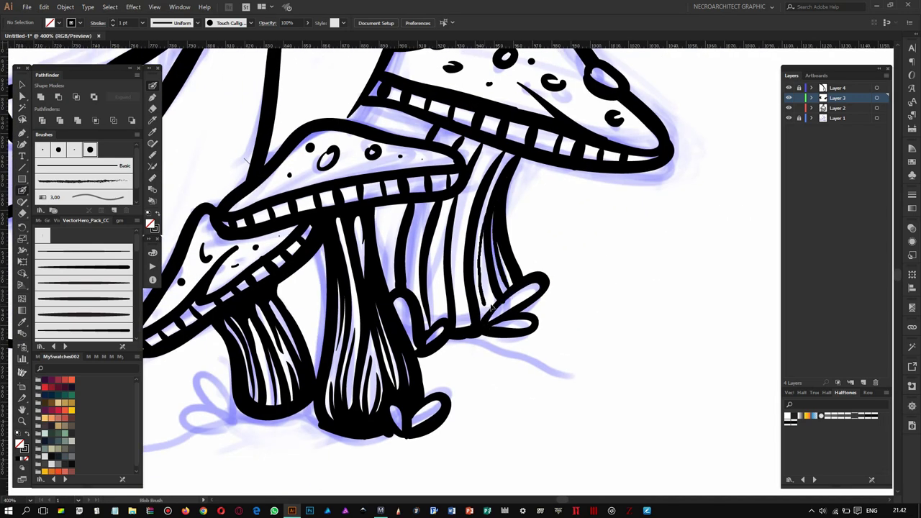
{"action": "left_click_drag", "start_coordinate": [480, 239], "coordinate": [487, 311]}
{"action": "mouse_move", "coordinate": [468, 244]}
{"action": "left_mouse_down"}
{"action": "mouse_move", "coordinate": [485, 166]}
{"action": "mouse_move", "coordinate": [469, 190]}
{"action": "mouse_move", "coordinate": [468, 322]}
{"action": "left_mouse_up"}
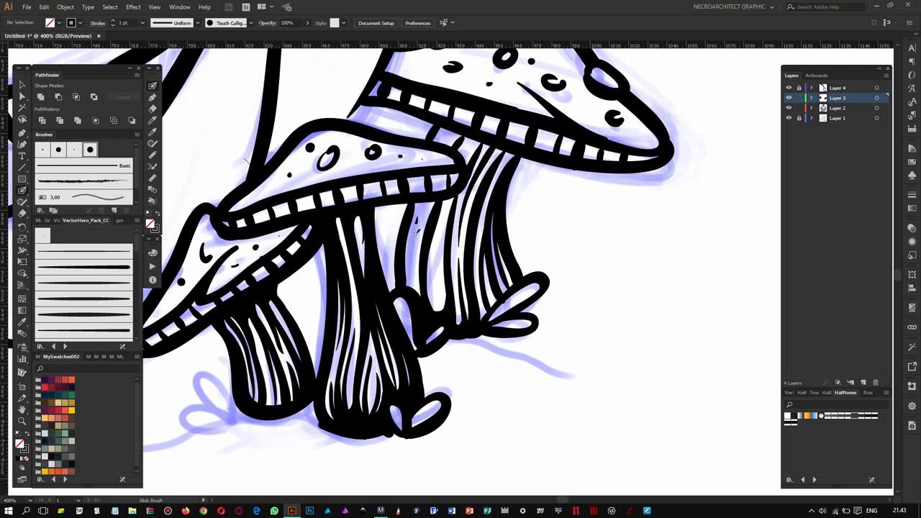
{"action": "left_click_drag", "start_coordinate": [418, 230], "coordinate": [407, 285]}
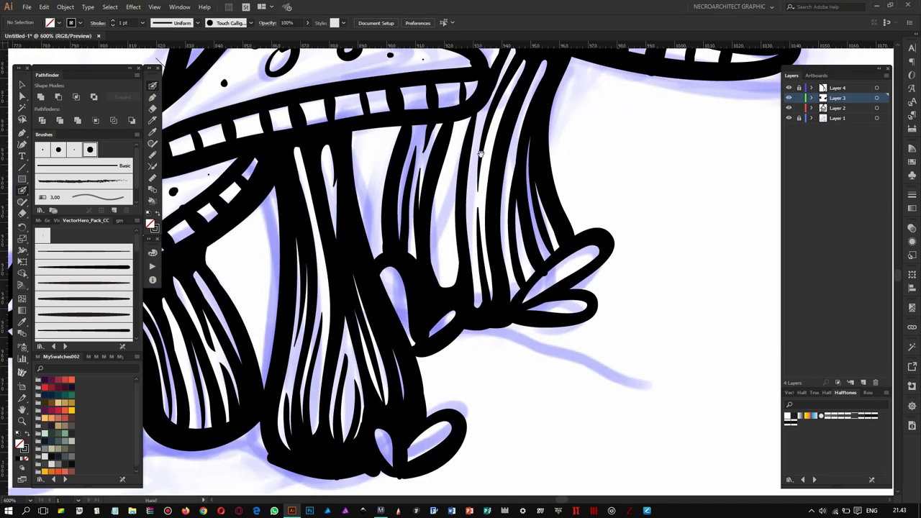
Ink a line inside the small mushroom's stem and a curved stroke under the big cap.
{"action": "key", "text": "ctrl+1"}
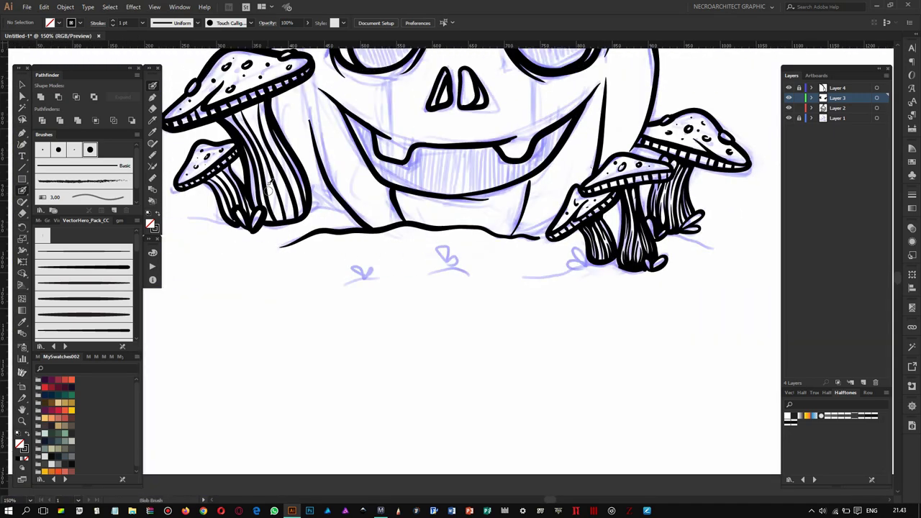
{"action": "scroll", "coordinate": [229, 258], "scroll_direction": "up", "scroll_amount": 5}
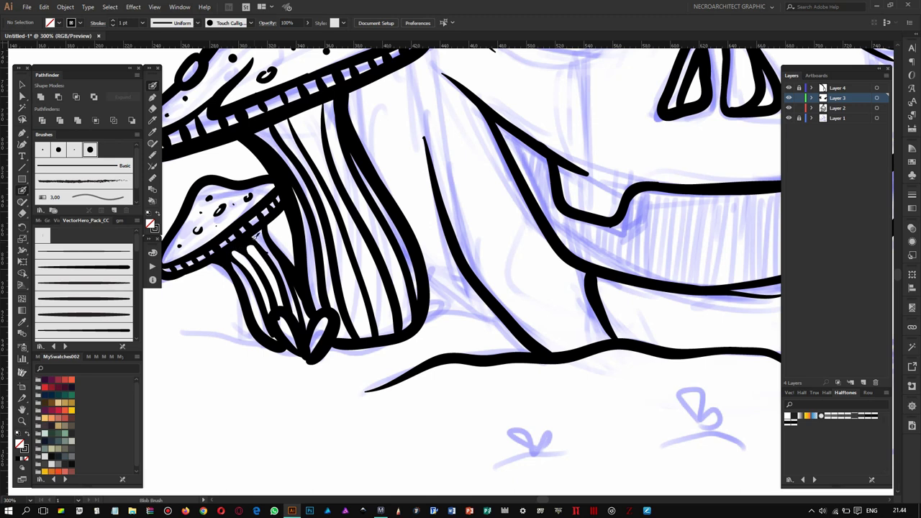
{"action": "left_click_drag", "start_coordinate": [241, 246], "coordinate": [267, 280]}
{"action": "scroll", "coordinate": [268, 293], "scroll_direction": "up", "scroll_amount": 2}
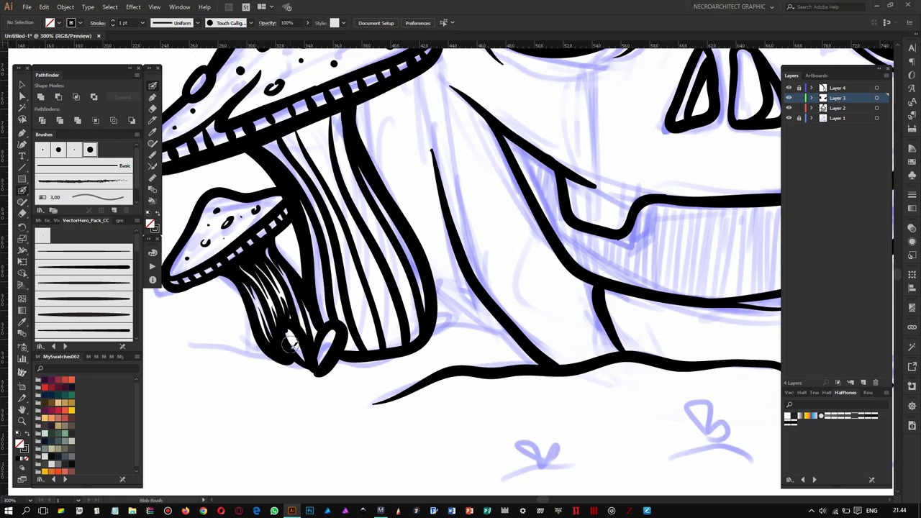
{"action": "scroll", "coordinate": [290, 191], "scroll_direction": "up", "scroll_amount": 2}
{"action": "mouse_move", "coordinate": [305, 167]}
{"action": "left_mouse_down"}
{"action": "mouse_move", "coordinate": [341, 189]}
{"action": "mouse_move", "coordinate": [380, 378]}
{"action": "left_mouse_up"}
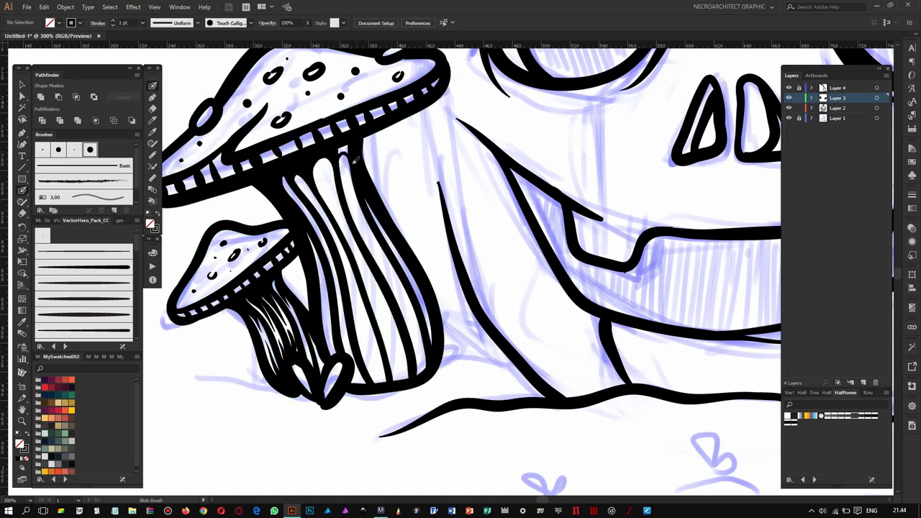
{"action": "scroll", "coordinate": [319, 164], "scroll_direction": "down", "scroll_amount": 3}
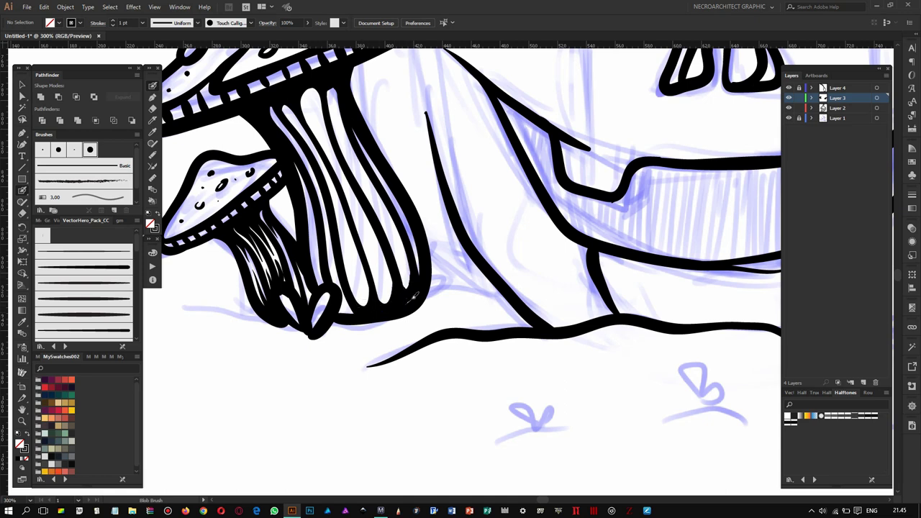
Hatch the large mushroom stem, then zoom to 150% on the pumpkin.
{"action": "left_click_drag", "start_coordinate": [311, 220], "coordinate": [321, 283]}
{"action": "left_click_drag", "start_coordinate": [344, 226], "coordinate": [335, 287]}
{"action": "left_click_drag", "start_coordinate": [375, 237], "coordinate": [357, 305]}
{"action": "left_click_drag", "start_coordinate": [383, 196], "coordinate": [403, 287]}
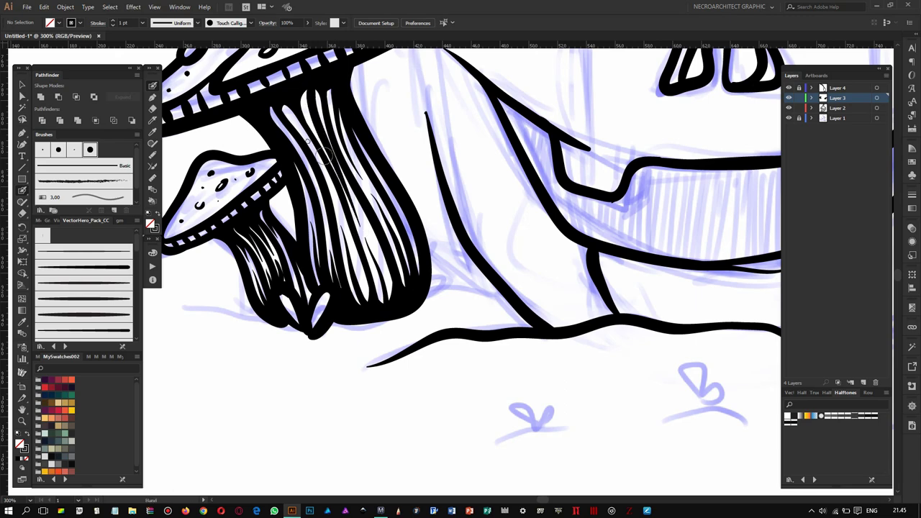
{"action": "key", "text": "ctrl+1"}
{"action": "key", "text": "ctrl+equal"}
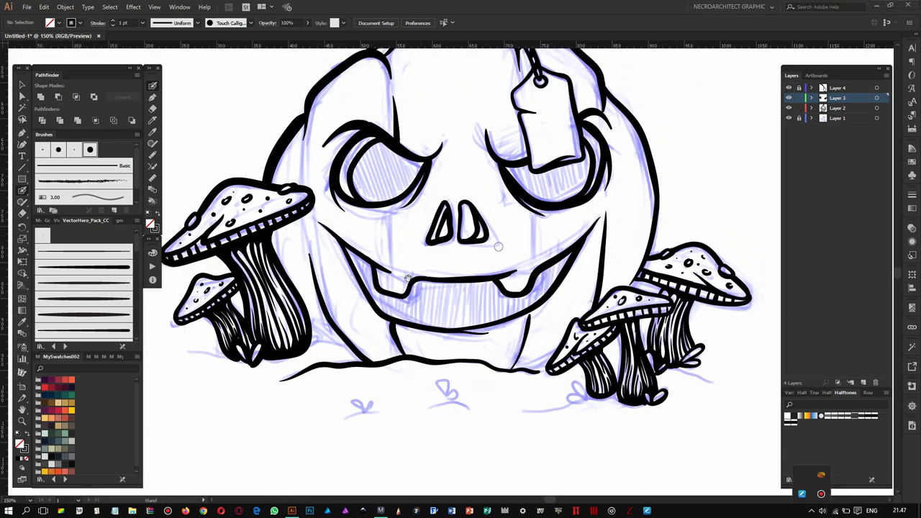
Swap the fill and stroke colours and zoom to 200% on the pumpkin.
{"action": "scroll", "coordinate": [469, 238], "scroll_direction": "up", "scroll_amount": 2}
{"action": "scroll", "coordinate": [446, 241], "scroll_direction": "up", "scroll_amount": 1}
{"action": "scroll", "coordinate": [400, 249], "scroll_direction": "up", "scroll_amount": 1}
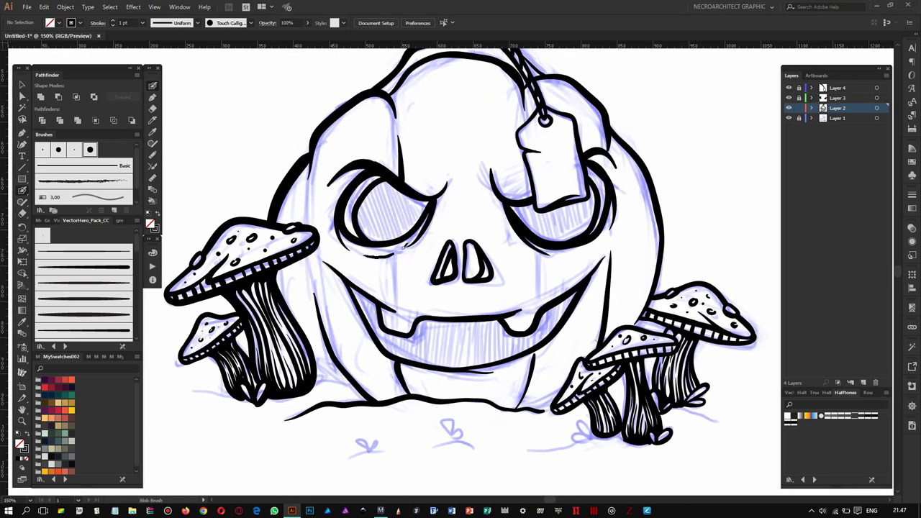
{"action": "left_click_drag", "start_coordinate": [507, 250], "coordinate": [502, 288]}
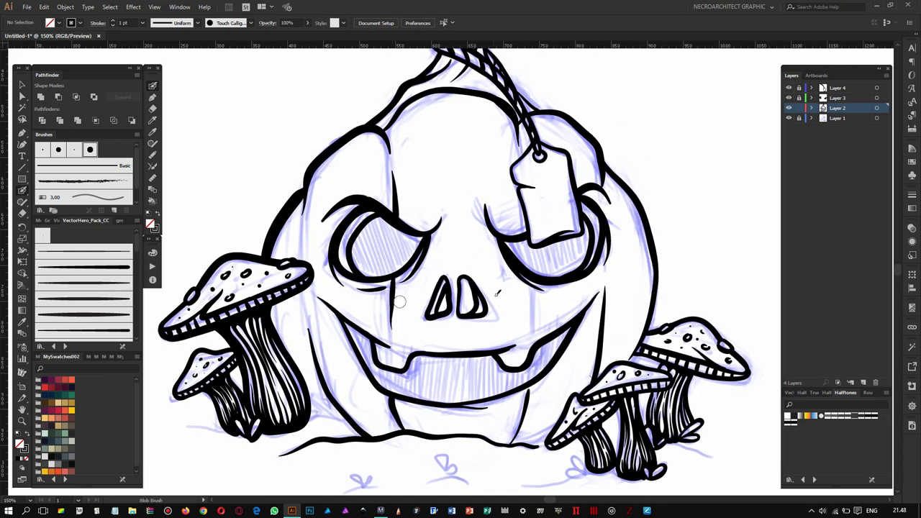
{"action": "scroll", "coordinate": [537, 374], "scroll_direction": "down", "scroll_amount": 3}
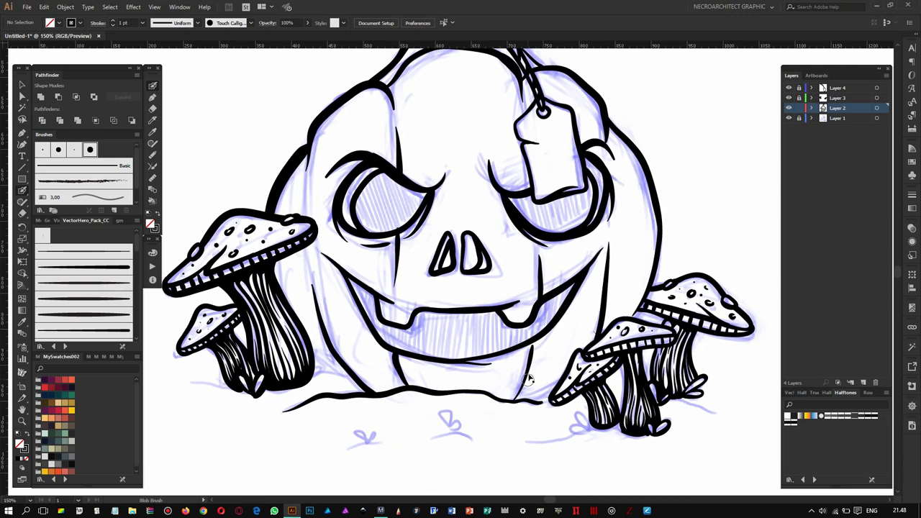
{"action": "scroll", "coordinate": [540, 346], "scroll_direction": "up", "scroll_amount": 1}
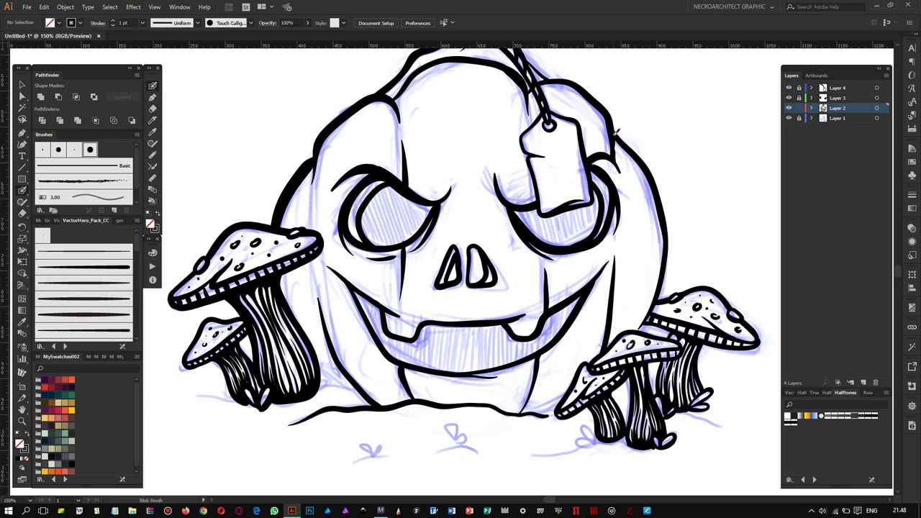
{"action": "left_click_drag", "start_coordinate": [346, 272], "coordinate": [416, 214]}
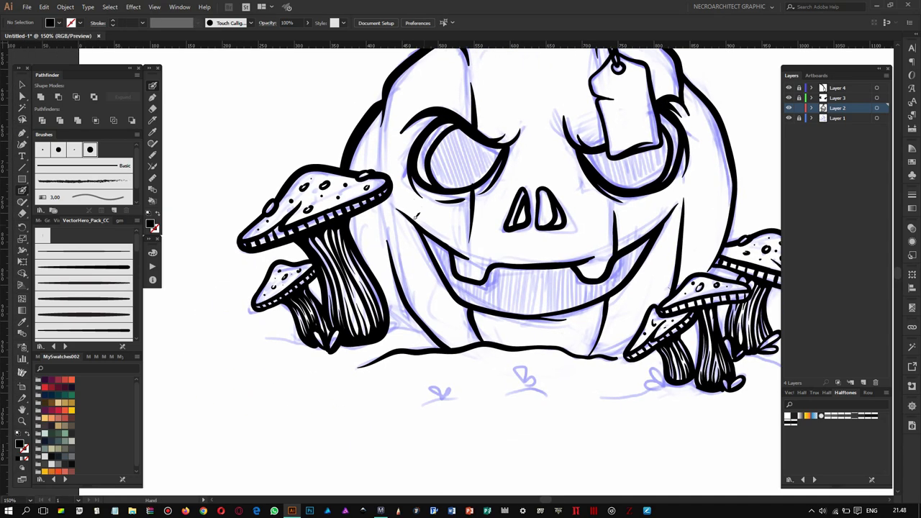
{"action": "key", "text": "shift+x"}
{"action": "key", "text": "ctrl+plus"}
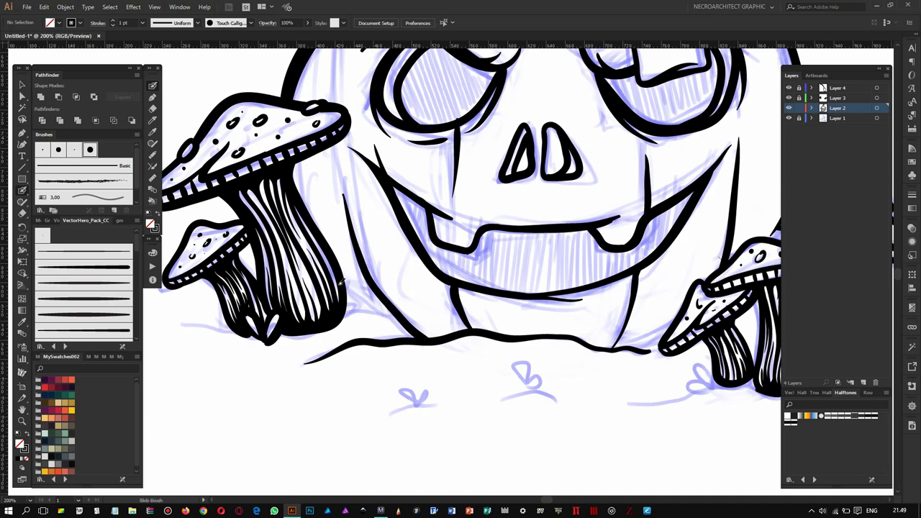
Fill the left eye pupil solid black and thicken the right eye's outline.
{"action": "left_click_drag", "start_coordinate": [425, 299], "coordinate": [284, 378]}
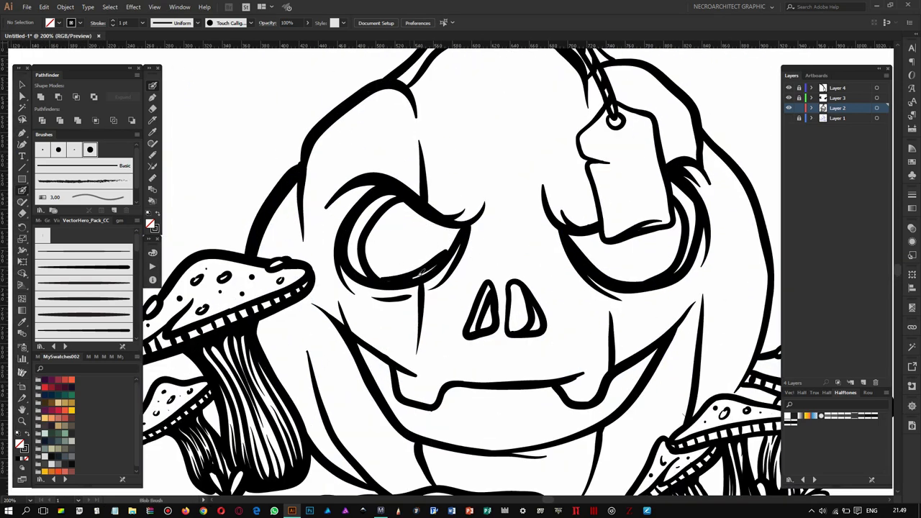
{"action": "left_click_drag", "start_coordinate": [422, 272], "coordinate": [444, 223]}
{"action": "mouse_move", "coordinate": [580, 234]}
{"action": "left_mouse_down"}
{"action": "mouse_move", "coordinate": [677, 248]}
{"action": "mouse_move", "coordinate": [568, 245]}
{"action": "mouse_move", "coordinate": [627, 277]}
{"action": "mouse_move", "coordinate": [670, 267]}
{"action": "left_mouse_up"}
{"action": "scroll", "coordinate": [526, 263], "scroll_direction": "down", "scroll_amount": 1}
Fill the right nostril solid black, then reshape and thicken the right fang outline.
{"action": "left_click_drag", "start_coordinate": [526, 264], "coordinate": [530, 274]}
{"action": "scroll", "coordinate": [529, 270], "scroll_direction": "down", "scroll_amount": 1}
{"action": "key", "text": "ctrl+shift+a"}
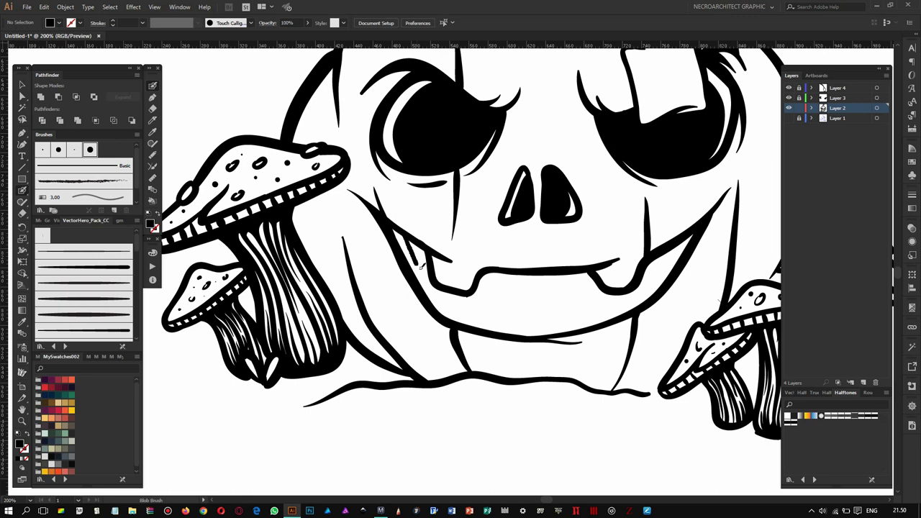
{"action": "scroll", "coordinate": [417, 244], "scroll_direction": "down", "scroll_amount": 1}
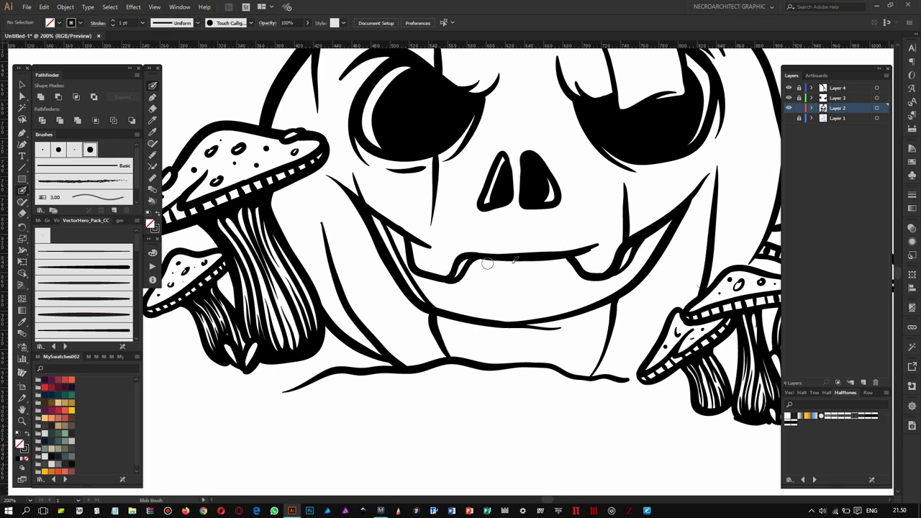
{"action": "left_click_drag", "start_coordinate": [584, 268], "coordinate": [595, 278]}
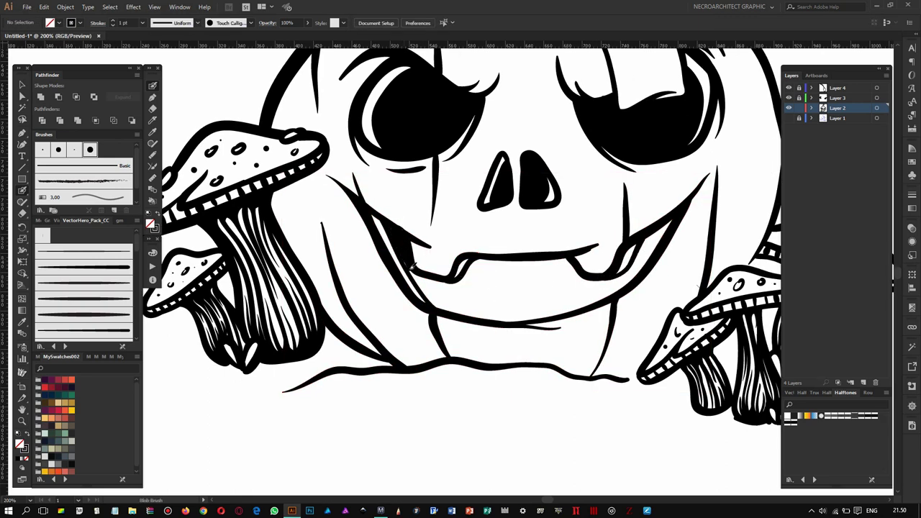
Fill the mouth interior solid black, leaving the teeth white.
{"action": "key", "text": "k"}
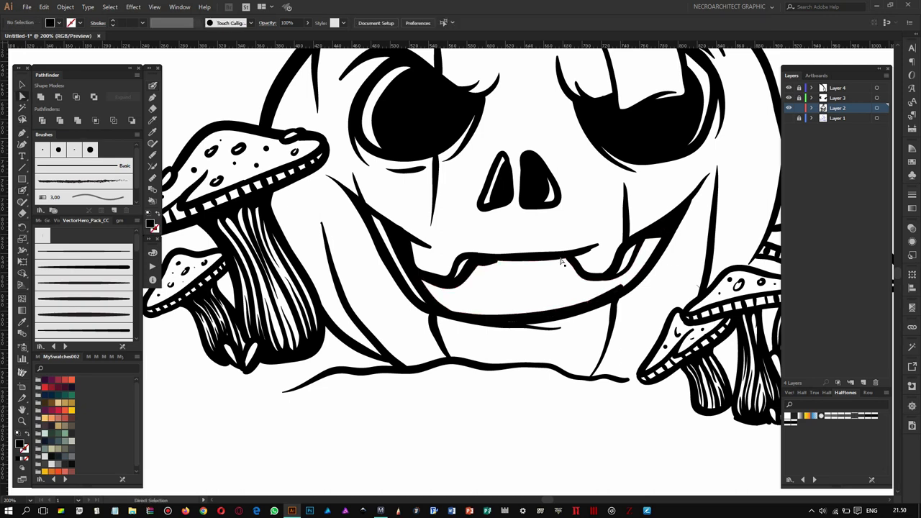
{"action": "left_click", "coordinate": [551, 265]}
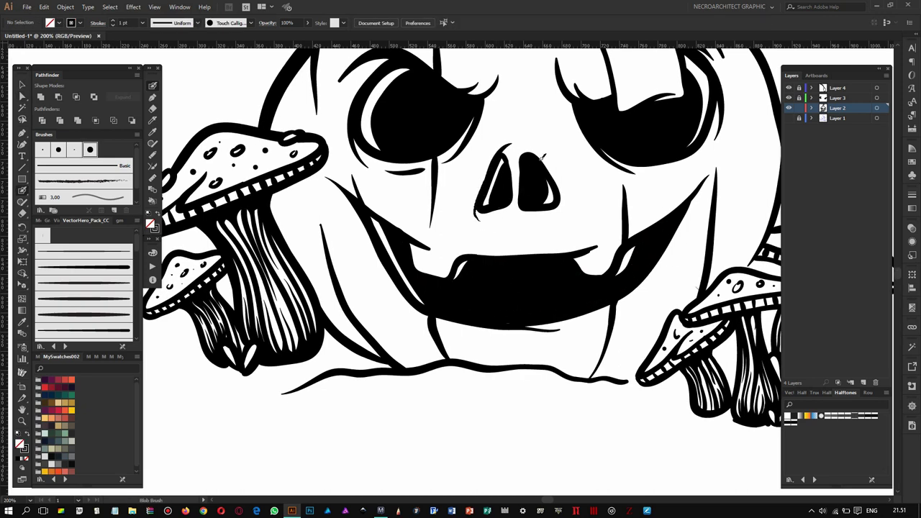
{"action": "left_click_drag", "start_coordinate": [567, 191], "coordinate": [632, 189]}
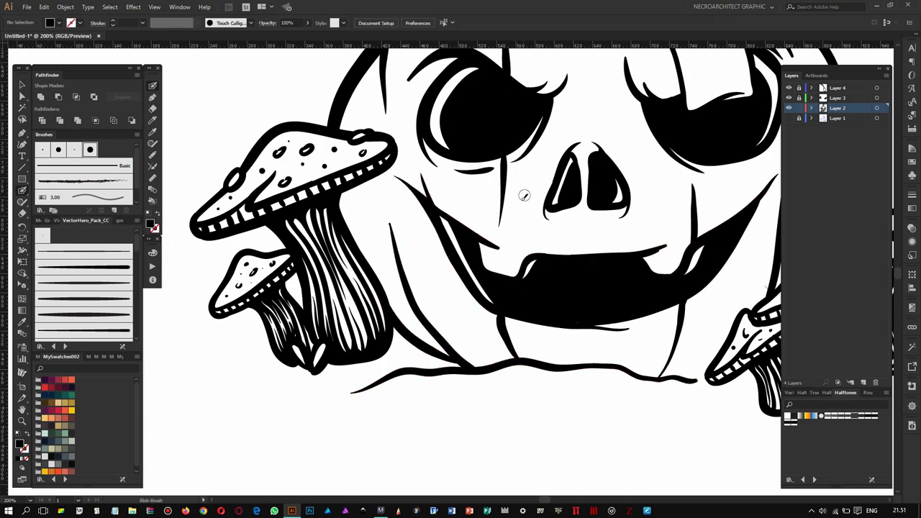
{"action": "left_click_drag", "start_coordinate": [494, 311], "coordinate": [434, 261]}
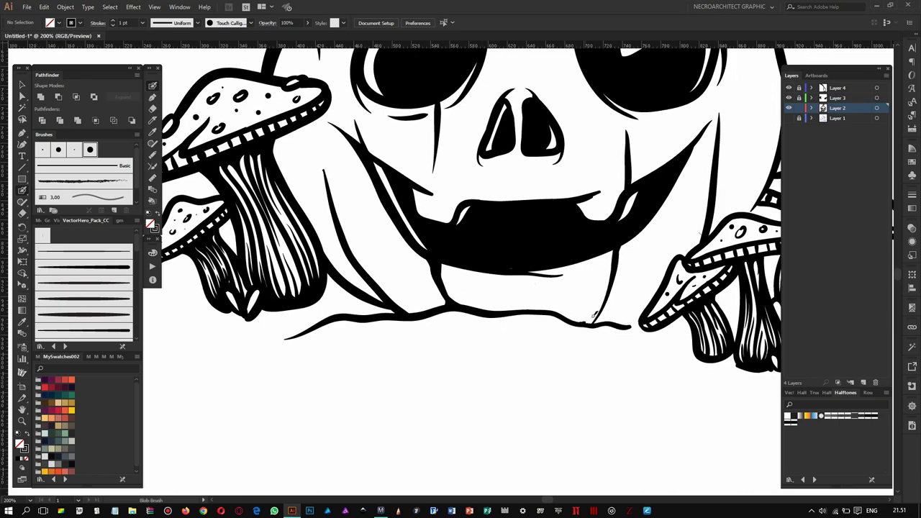
Pan the view left and up toward the pumpkin's stem.
{"action": "scroll", "coordinate": [611, 294], "scroll_direction": "down", "scroll_amount": 2}
{"action": "scroll", "coordinate": [586, 266], "scroll_direction": "up", "scroll_amount": 2}
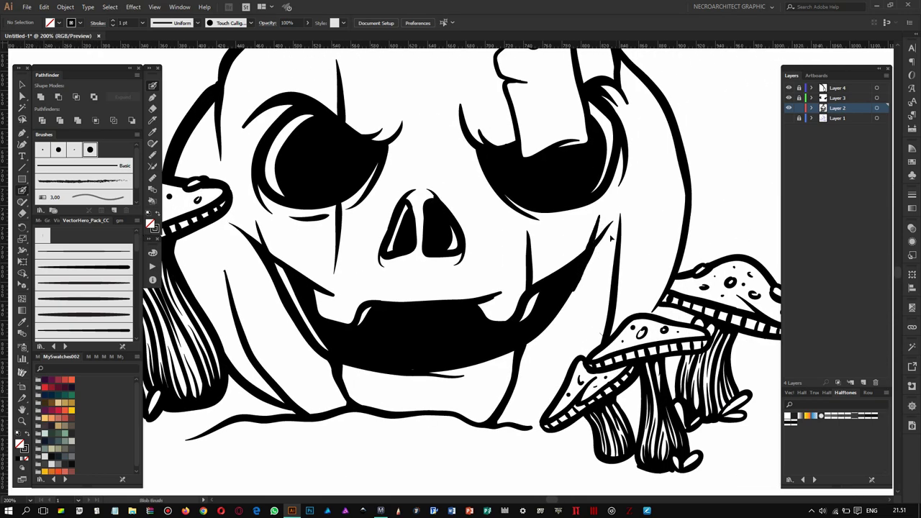
{"action": "scroll", "coordinate": [626, 302], "scroll_direction": "right", "scroll_amount": 2}
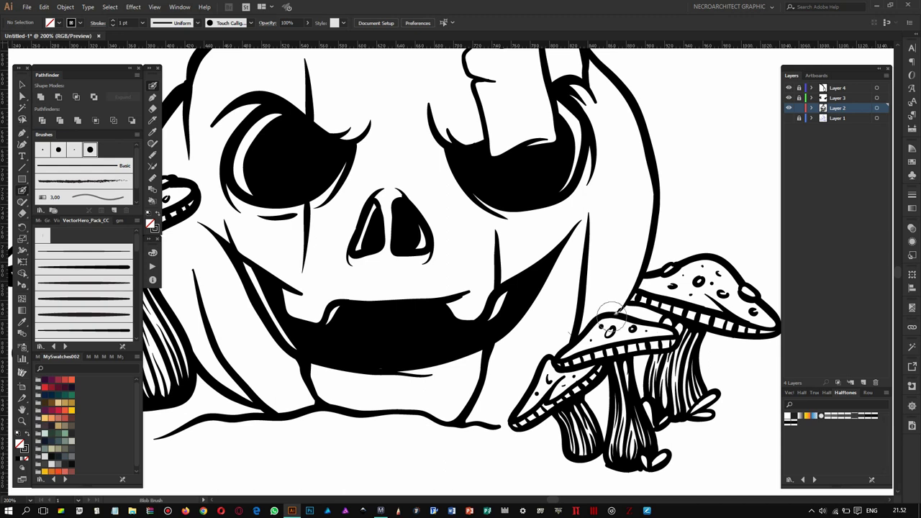
{"action": "scroll", "coordinate": [619, 316], "scroll_direction": "down", "scroll_amount": 3}
{"action": "scroll", "coordinate": [591, 324], "scroll_direction": "left", "scroll_amount": 2}
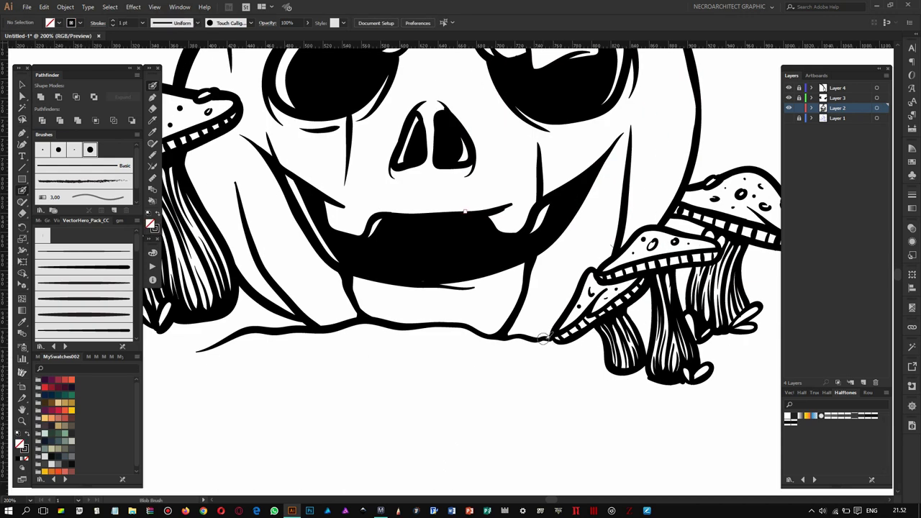
{"action": "scroll", "coordinate": [607, 214], "scroll_direction": "left", "scroll_amount": 2}
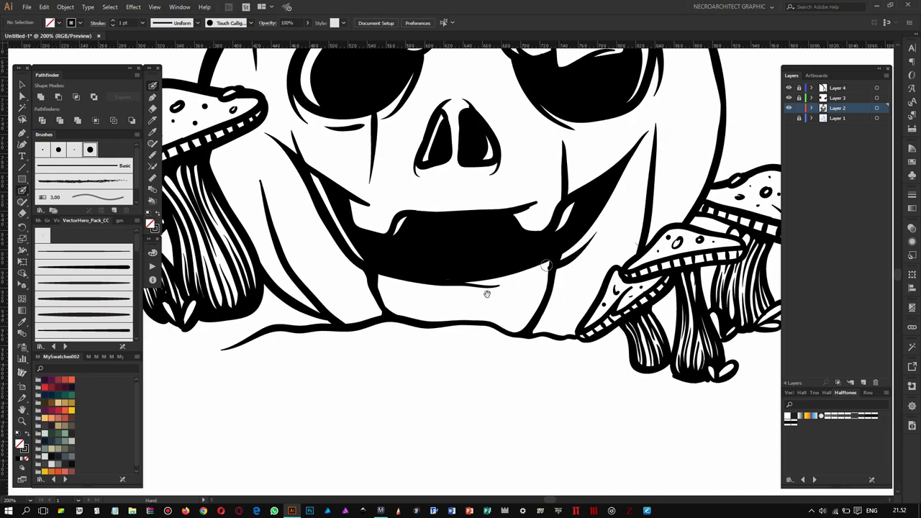
{"action": "scroll", "coordinate": [488, 294], "scroll_direction": "left", "scroll_amount": 2}
{"action": "scroll", "coordinate": [460, 280], "scroll_direction": "left", "scroll_amount": 1}
{"action": "scroll", "coordinate": [418, 260], "scroll_direction": "up", "scroll_amount": 3}
{"action": "scroll", "coordinate": [367, 234], "scroll_direction": "up", "scroll_amount": 8}
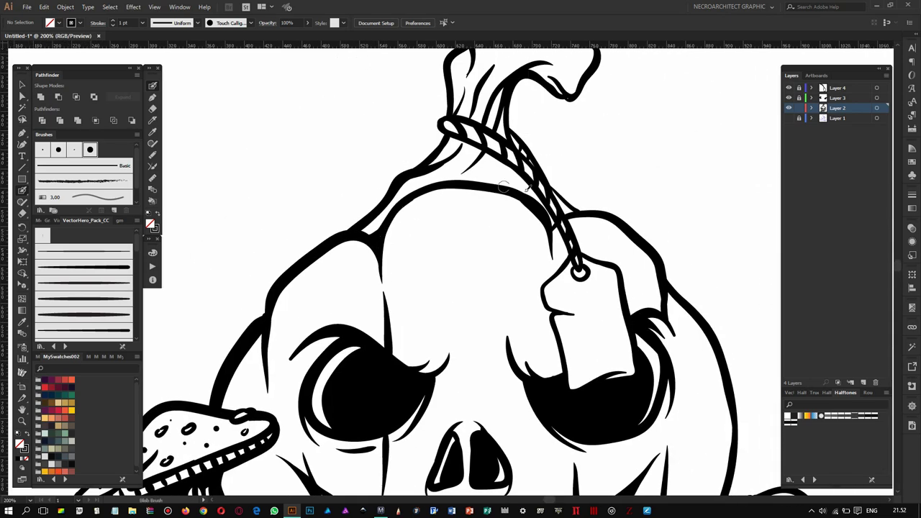
Add a small black stroke near the tag string.
{"action": "scroll", "coordinate": [497, 191], "scroll_direction": "up", "scroll_amount": 2}
{"action": "left_click_drag", "start_coordinate": [462, 201], "coordinate": [488, 179]}
{"action": "scroll", "coordinate": [481, 122], "scroll_direction": "right", "scroll_amount": 1}
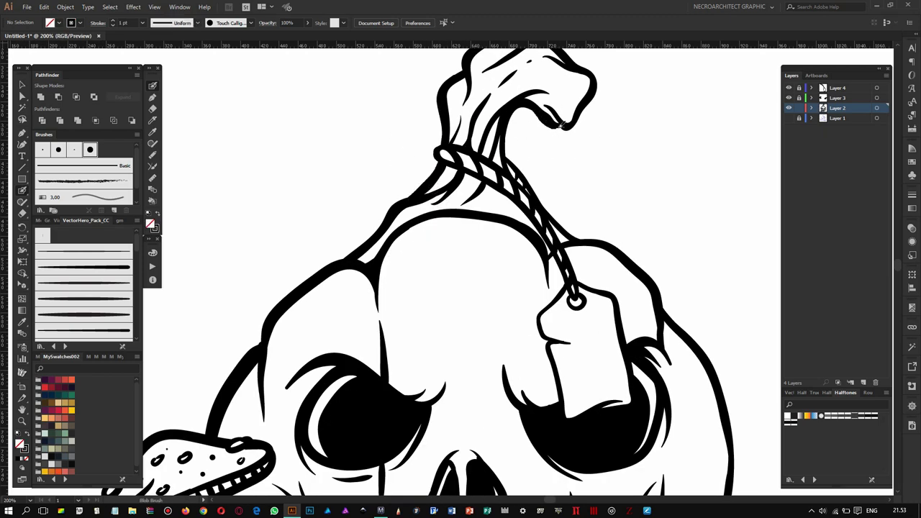
{"action": "scroll", "coordinate": [385, 273], "scroll_direction": "right", "scroll_amount": 1}
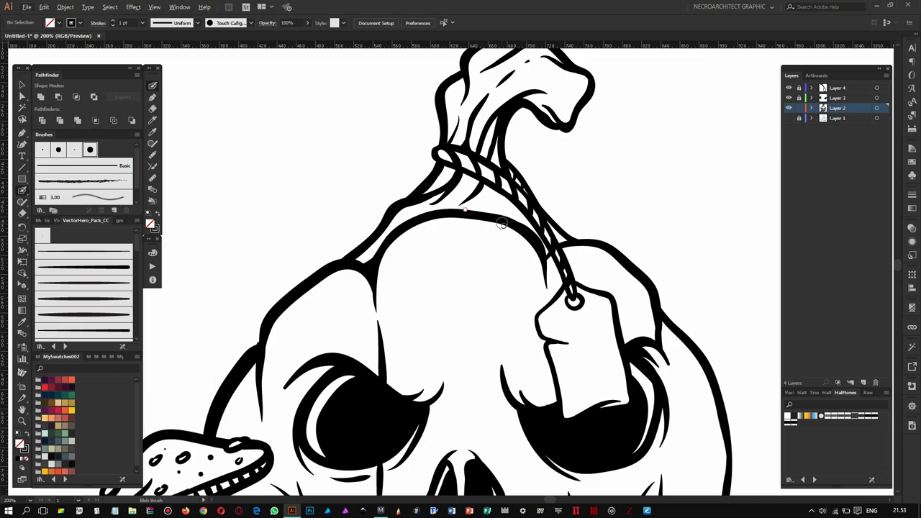
{"action": "scroll", "coordinate": [502, 224], "scroll_direction": "down", "scroll_amount": 3}
{"action": "scroll", "coordinate": [384, 218], "scroll_direction": "up", "scroll_amount": 5}
Ink the wavy ground branch under the mushrooms, with curly roots at the right cluster's base.
{"action": "left_click_drag", "start_coordinate": [384, 218], "coordinate": [370, 182]}
{"action": "left_click_drag", "start_coordinate": [238, 250], "coordinate": [601, 216]}
{"action": "mouse_move", "coordinate": [354, 253]}
{"action": "left_mouse_down"}
{"action": "mouse_move", "coordinate": [416, 229]}
{"action": "mouse_move", "coordinate": [364, 189]}
{"action": "left_mouse_up"}
{"action": "scroll", "coordinate": [418, 229], "scroll_direction": "down", "scroll_amount": 4}
{"action": "scroll", "coordinate": [619, 278], "scroll_direction": "up", "scroll_amount": 5}
{"action": "left_click_drag", "start_coordinate": [432, 212], "coordinate": [403, 144]}
{"action": "scroll", "coordinate": [354, 200], "scroll_direction": "down", "scroll_amount": 2}
{"action": "left_click_drag", "start_coordinate": [354, 199], "coordinate": [485, 178]}
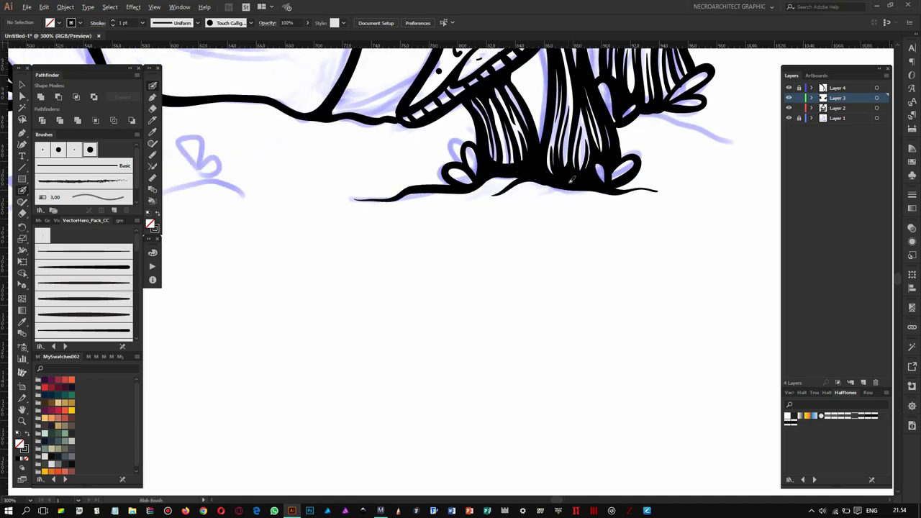
Ink a ground stroke right of the mushrooms and the small sprouts, then hide the blue sketch layer.
{"action": "scroll", "coordinate": [569, 181], "scroll_direction": "down", "scroll_amount": 3}
{"action": "left_click_drag", "start_coordinate": [525, 209], "coordinate": [689, 256]}
{"action": "scroll", "coordinate": [540, 197], "scroll_direction": "down", "scroll_amount": 3}
{"action": "scroll", "coordinate": [515, 254], "scroll_direction": "up", "scroll_amount": 3}
{"action": "scroll", "coordinate": [460, 230], "scroll_direction": "down", "scroll_amount": 1}
{"action": "scroll", "coordinate": [403, 238], "scroll_direction": "up", "scroll_amount": 1}
{"action": "left_click_drag", "start_coordinate": [332, 238], "coordinate": [382, 245]}
{"action": "left_click_drag", "start_coordinate": [497, 216], "coordinate": [502, 220]}
{"action": "scroll", "coordinate": [550, 235], "scroll_direction": "down", "scroll_amount": 3}
{"action": "scroll", "coordinate": [387, 357], "scroll_direction": "up", "scroll_amount": 2}
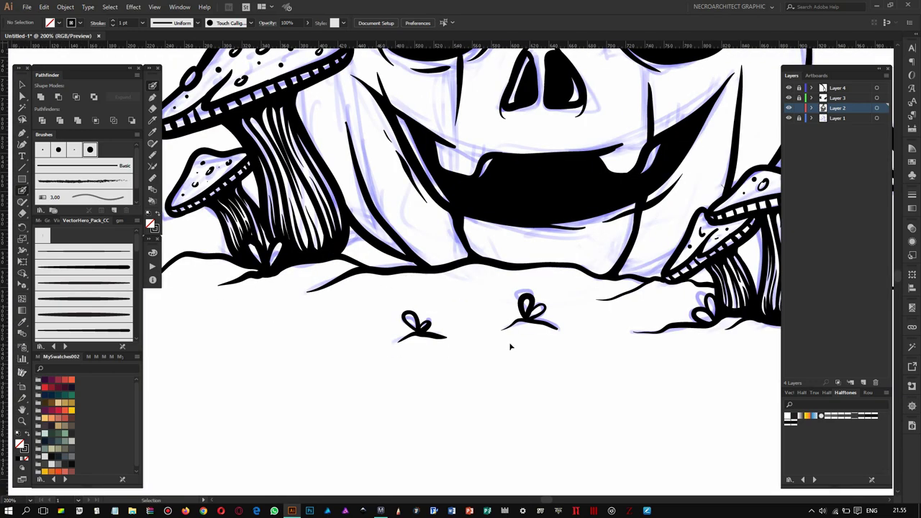
{"action": "scroll", "coordinate": [387, 357], "scroll_direction": "up", "scroll_amount": 1}
{"action": "left_click", "coordinate": [789, 117]}
Strengthen the pumpkin's lower-left edge with black ink.
{"action": "scroll", "coordinate": [485, 252], "scroll_direction": "up", "scroll_amount": 1}
{"action": "left_click_drag", "start_coordinate": [332, 175], "coordinate": [284, 258]}
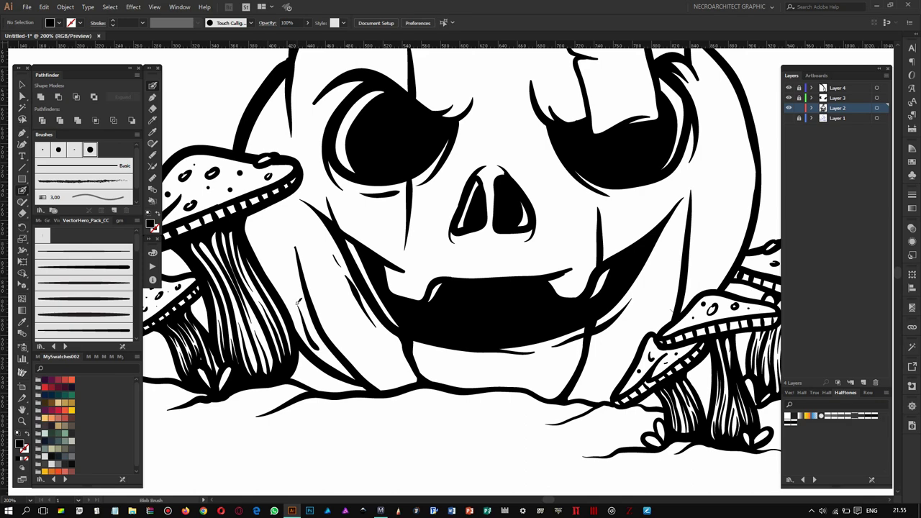
{"action": "mouse_move", "coordinate": [299, 309]}
{"action": "left_mouse_down"}
{"action": "mouse_move", "coordinate": [386, 385]}
{"action": "mouse_move", "coordinate": [409, 277]}
{"action": "left_mouse_up"}
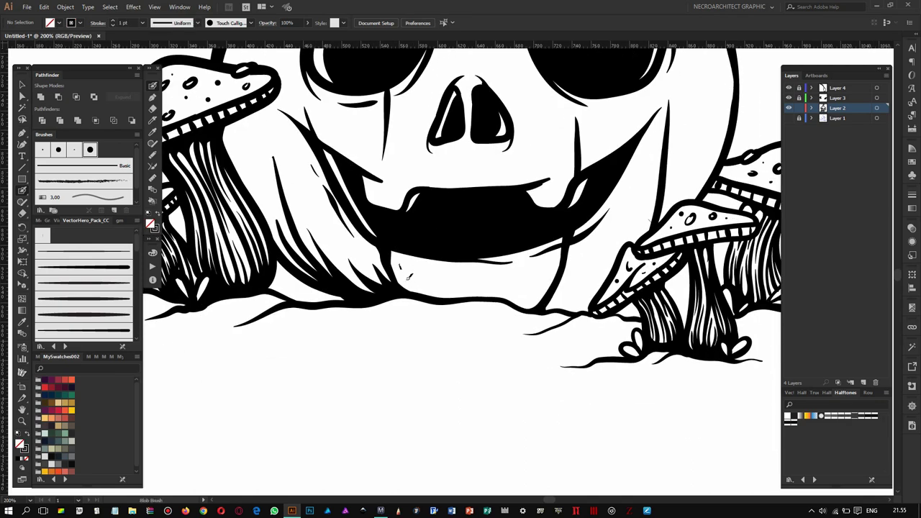
{"action": "left_click_drag", "start_coordinate": [533, 303], "coordinate": [495, 345]}
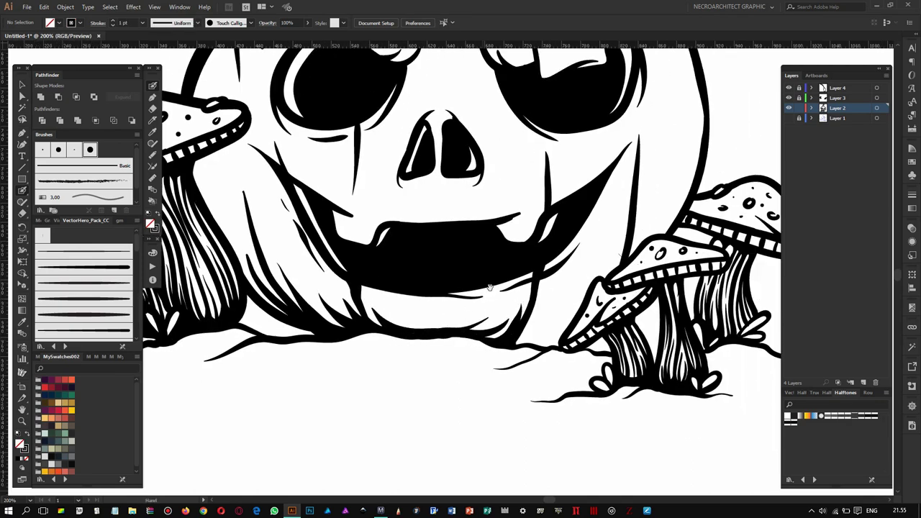
{"action": "scroll", "coordinate": [583, 250], "scroll_direction": "down", "scroll_amount": 3}
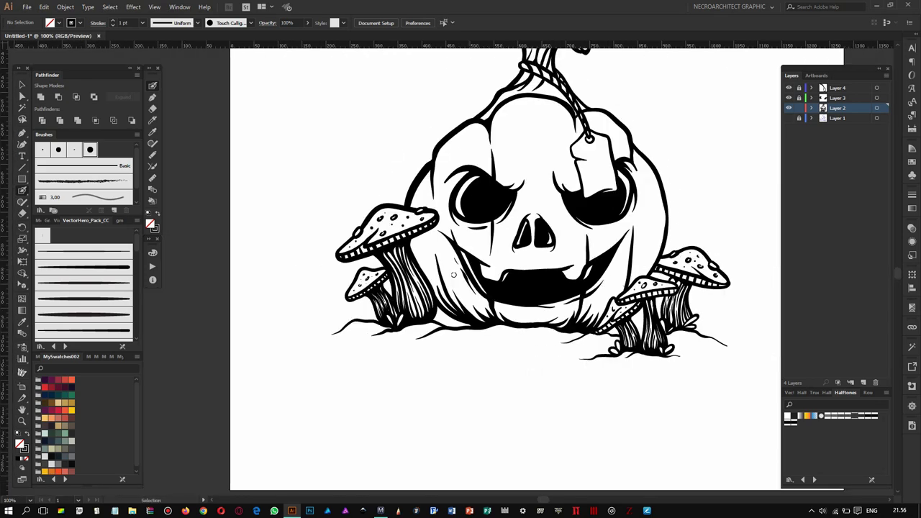
Zoom in and out around the eyes, nostrils and mouth to inspect the white hatch highlights.
{"action": "scroll", "coordinate": [523, 239], "scroll_direction": "up", "scroll_amount": 5}
{"action": "scroll", "coordinate": [534, 180], "scroll_direction": "down", "scroll_amount": 2}
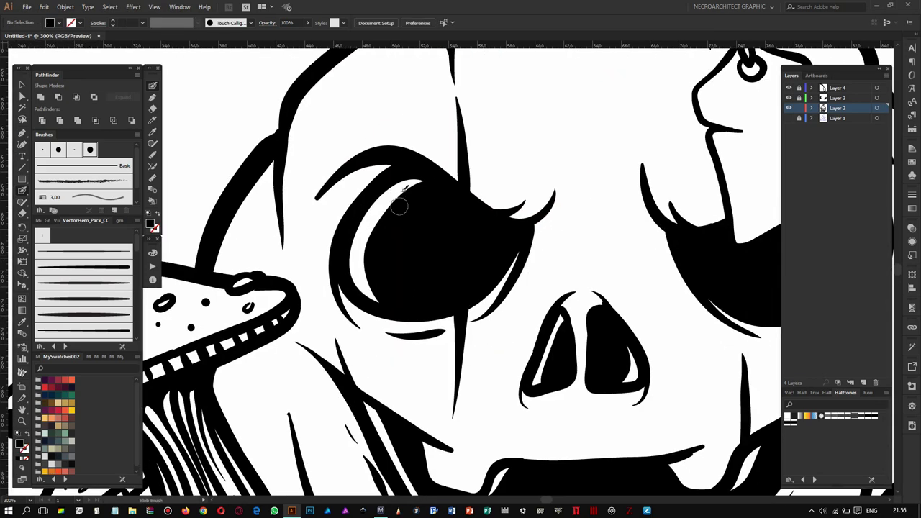
{"action": "scroll", "coordinate": [403, 216], "scroll_direction": "up", "scroll_amount": 2}
{"action": "scroll", "coordinate": [405, 185], "scroll_direction": "down", "scroll_amount": 2}
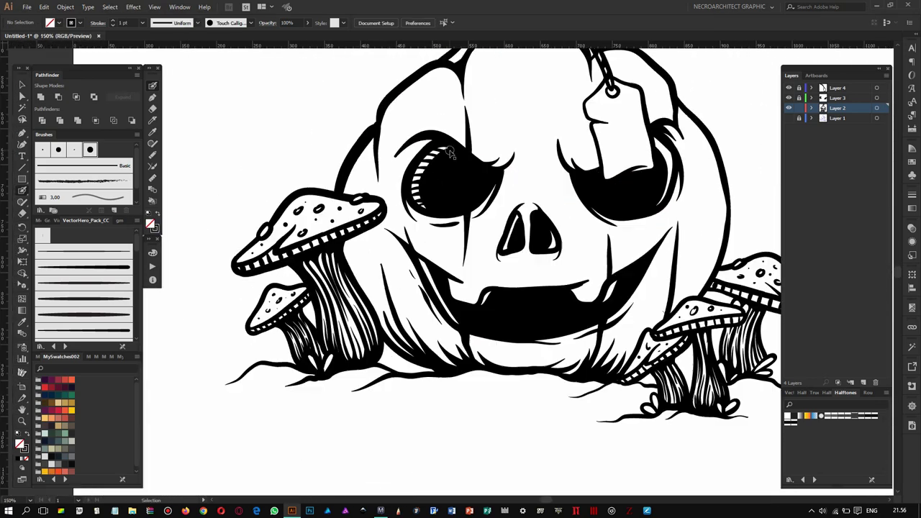
{"action": "scroll", "coordinate": [574, 168], "scroll_direction": "up", "scroll_amount": 1}
{"action": "scroll", "coordinate": [574, 169], "scroll_direction": "up", "scroll_amount": 1}
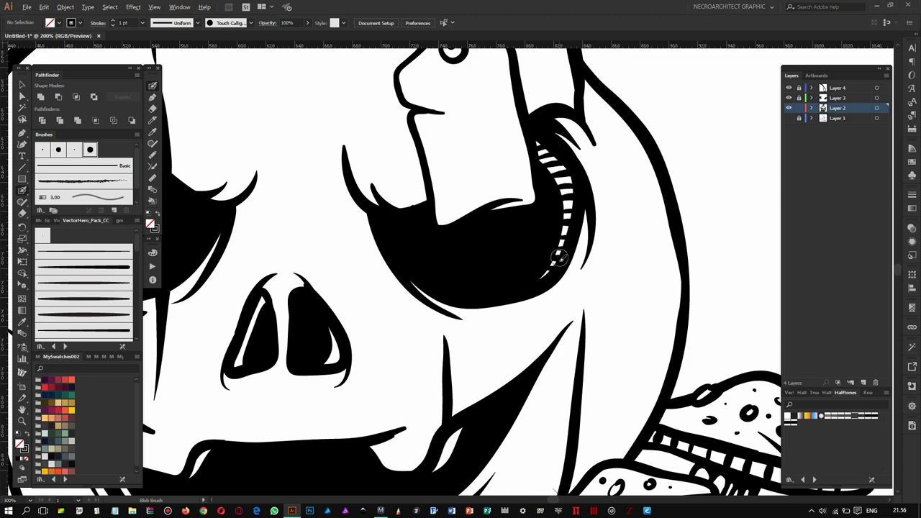
{"action": "scroll", "coordinate": [559, 258], "scroll_direction": "down", "scroll_amount": 2}
{"action": "scroll", "coordinate": [423, 263], "scroll_direction": "up", "scroll_amount": 1}
{"action": "scroll", "coordinate": [448, 239], "scroll_direction": "down", "scroll_amount": 1}
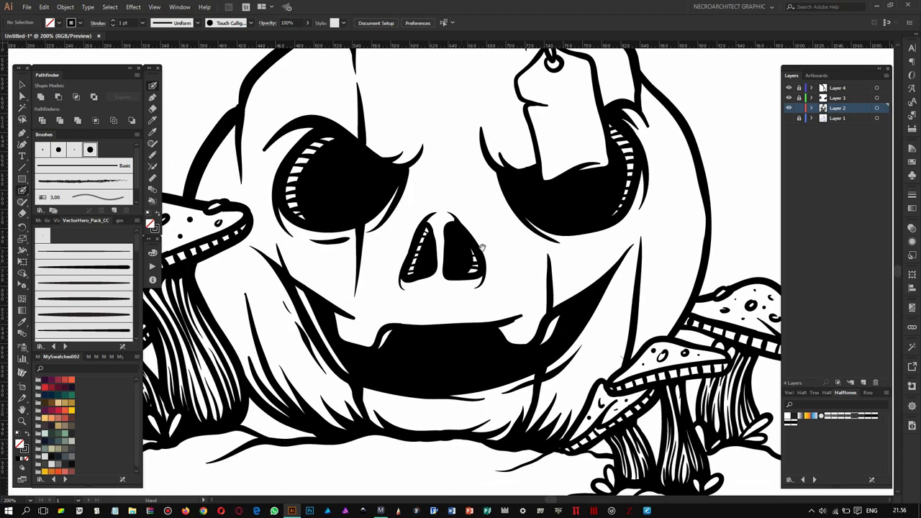
{"action": "scroll", "coordinate": [324, 321], "scroll_direction": "up", "scroll_amount": 1}
{"action": "scroll", "coordinate": [485, 273], "scroll_direction": "down", "scroll_amount": 2}
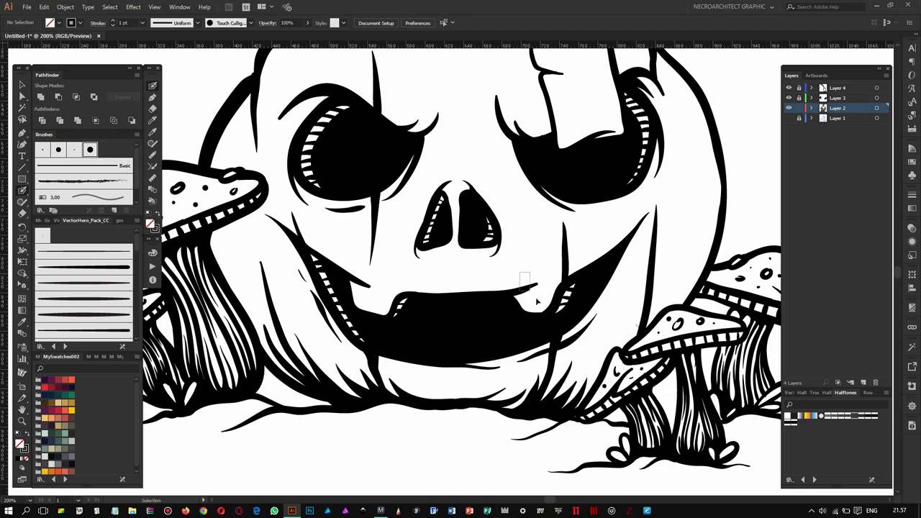
Switch to a black fill, add a small black accent beside the mouth, and shrink the brush.
{"action": "key", "text": "shift+x"}
{"action": "scroll", "coordinate": [486, 230], "scroll_direction": "down", "scroll_amount": 1}
{"action": "scroll", "coordinate": [634, 216], "scroll_direction": "up", "scroll_amount": 1}
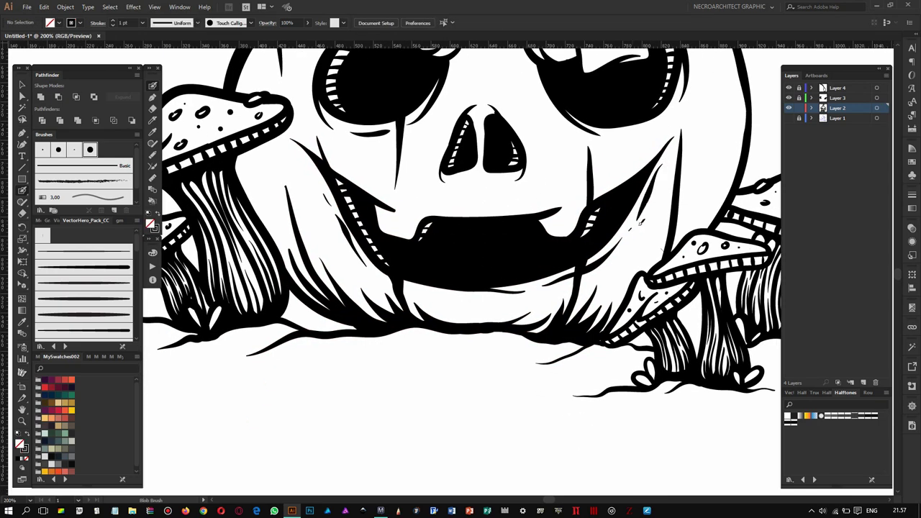
{"action": "scroll", "coordinate": [648, 194], "scroll_direction": "up", "scroll_amount": 1}
{"action": "left_click_drag", "start_coordinate": [373, 249], "coordinate": [379, 258]}
{"action": "key", "text": "bracketleft"}
{"action": "key", "text": "bracketleft"}
{"action": "key", "text": "bracketleft"}
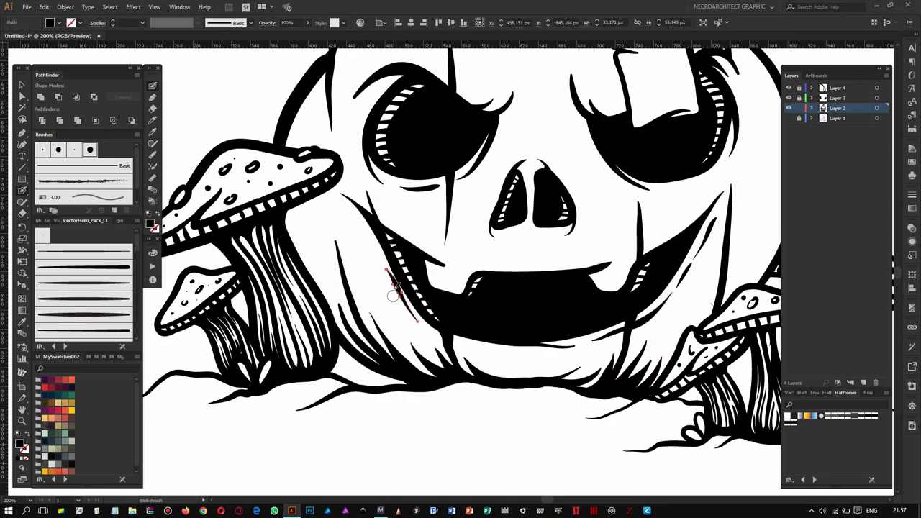
Zoom around the grin to review the hatching, then recentre and zoom out on the pumpkin.
{"action": "scroll", "coordinate": [450, 158], "scroll_direction": "up", "scroll_amount": 2}
{"action": "scroll", "coordinate": [446, 233], "scroll_direction": "up", "scroll_amount": 1}
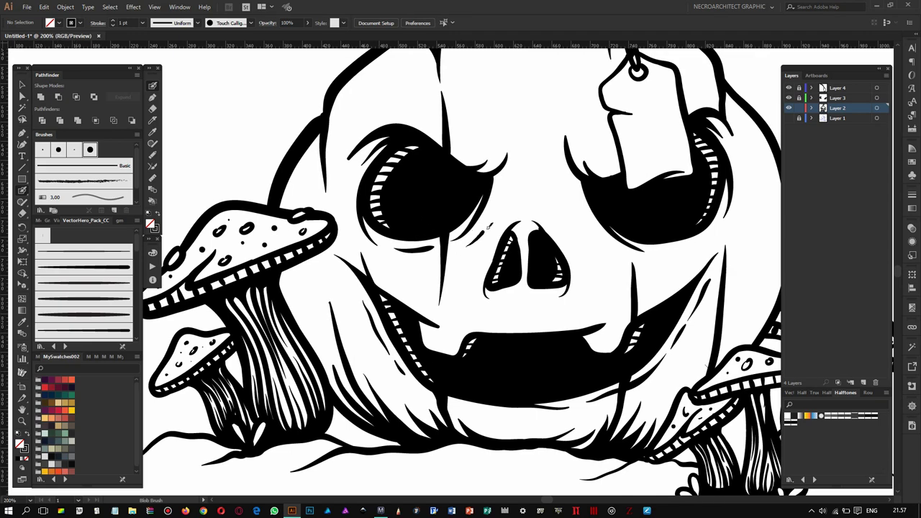
{"action": "scroll", "coordinate": [553, 218], "scroll_direction": "up", "scroll_amount": 2}
{"action": "scroll", "coordinate": [424, 146], "scroll_direction": "up", "scroll_amount": 3}
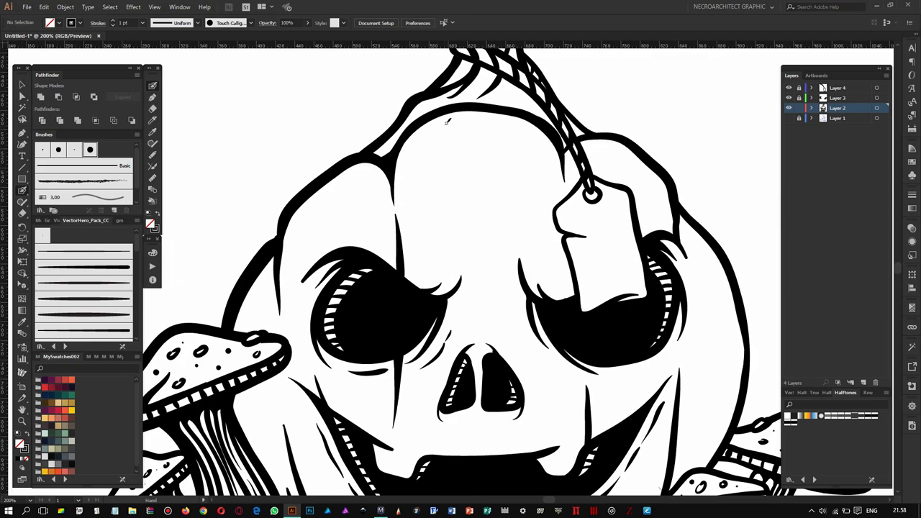
{"action": "scroll", "coordinate": [397, 190], "scroll_direction": "down", "scroll_amount": 2}
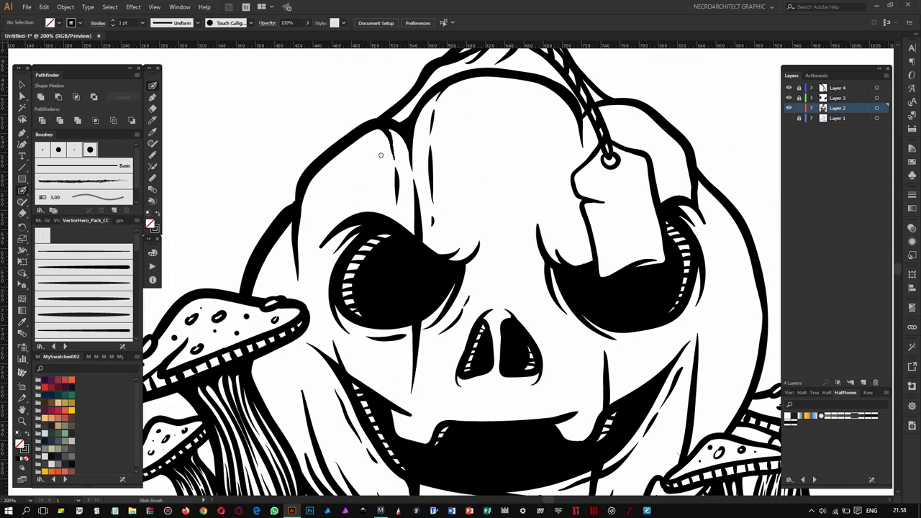
{"action": "scroll", "coordinate": [362, 193], "scroll_direction": "down", "scroll_amount": 1}
{"action": "scroll", "coordinate": [313, 188], "scroll_direction": "down", "scroll_amount": 3}
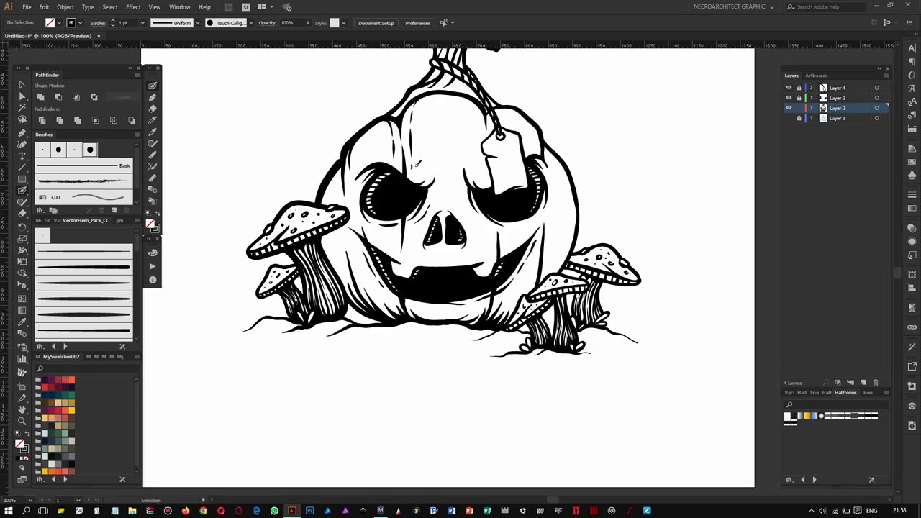
{"action": "scroll", "coordinate": [414, 155], "scroll_direction": "up", "scroll_amount": 2}
{"action": "scroll", "coordinate": [504, 209], "scroll_direction": "down", "scroll_amount": 2}
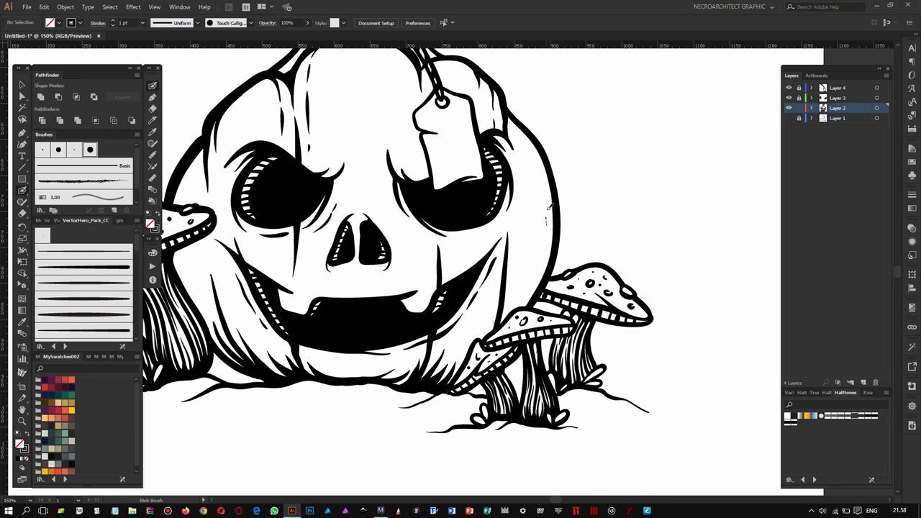
{"action": "scroll", "coordinate": [547, 164], "scroll_direction": "down", "scroll_amount": 1}
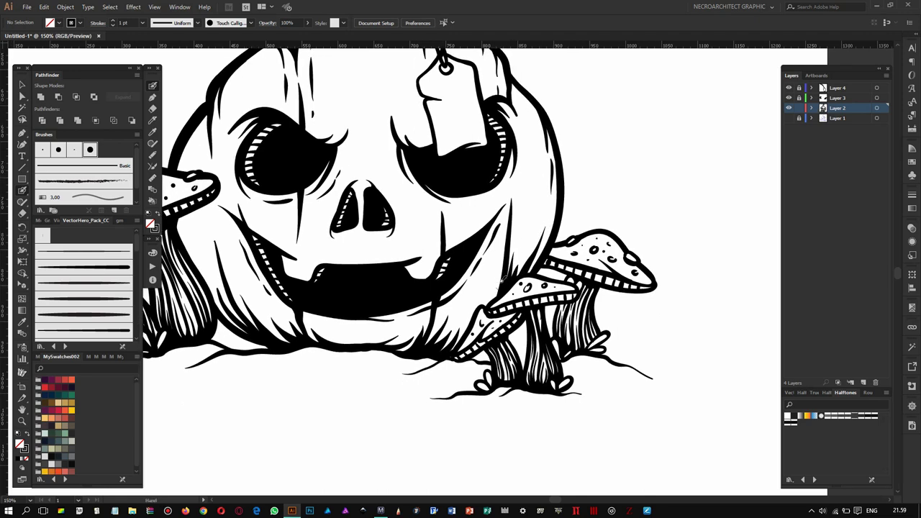
{"action": "scroll", "coordinate": [489, 287], "scroll_direction": "left", "scroll_amount": 3}
{"action": "scroll", "coordinate": [478, 277], "scroll_direction": "up", "scroll_amount": 2}
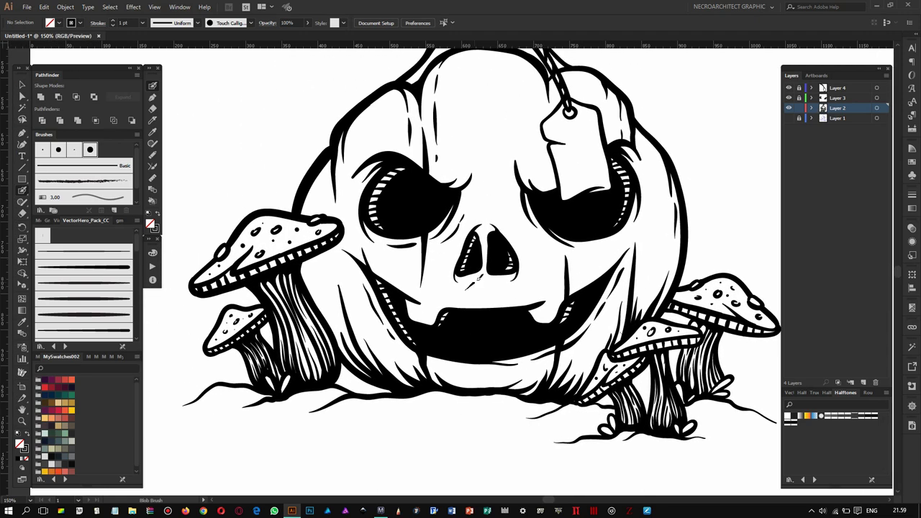
{"action": "left_click_drag", "start_coordinate": [499, 205], "coordinate": [493, 202]}
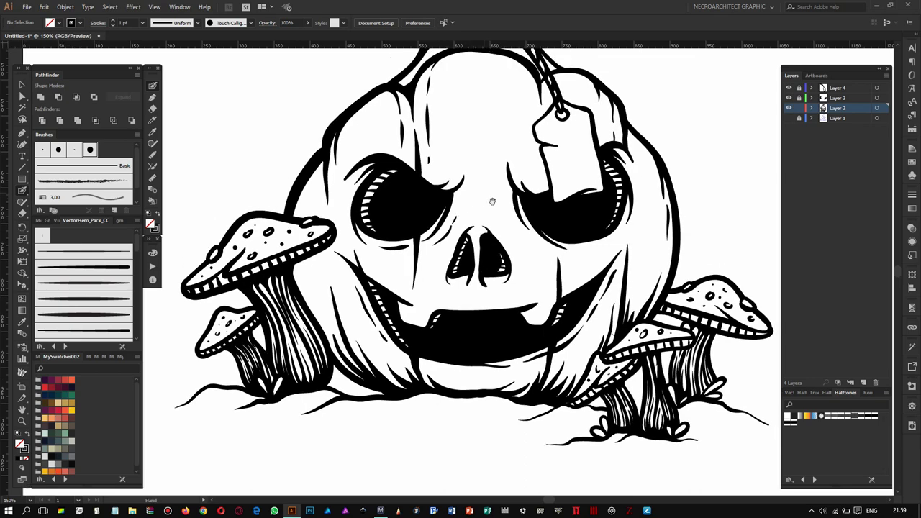
{"action": "scroll", "coordinate": [501, 123], "scroll_direction": "down", "scroll_amount": 1}
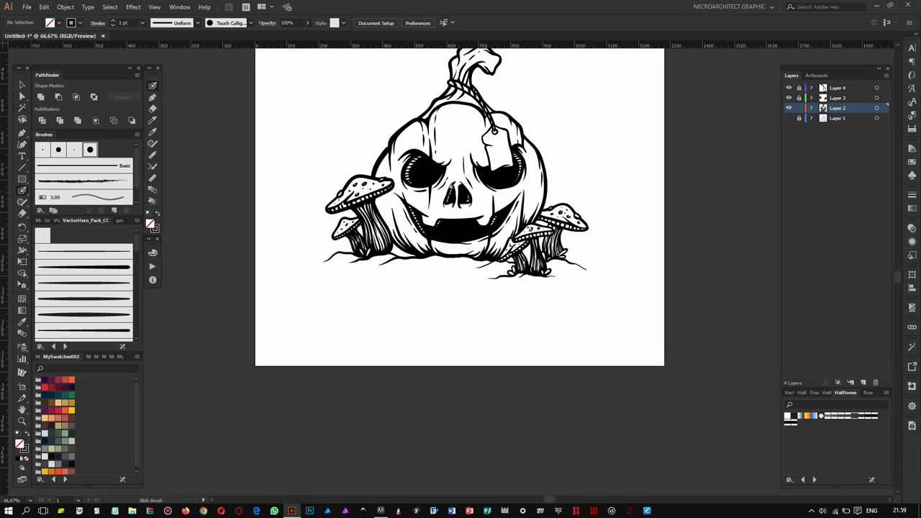
{"action": "scroll", "coordinate": [432, 180], "scroll_direction": "up", "scroll_amount": 2}
{"action": "left_click", "coordinate": [380, 167]}
{"action": "left_click_drag", "start_coordinate": [392, 172], "coordinate": [442, 154]}
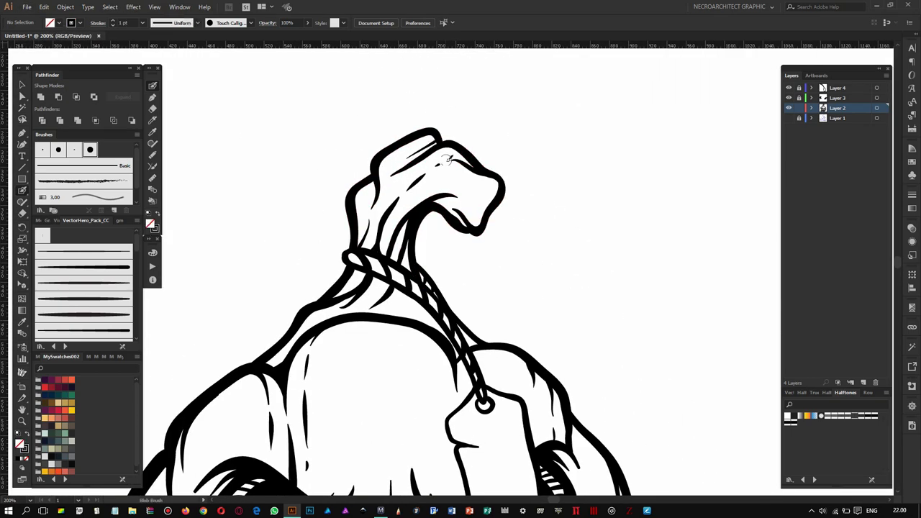
{"action": "left_click_drag", "start_coordinate": [385, 270], "coordinate": [468, 161]}
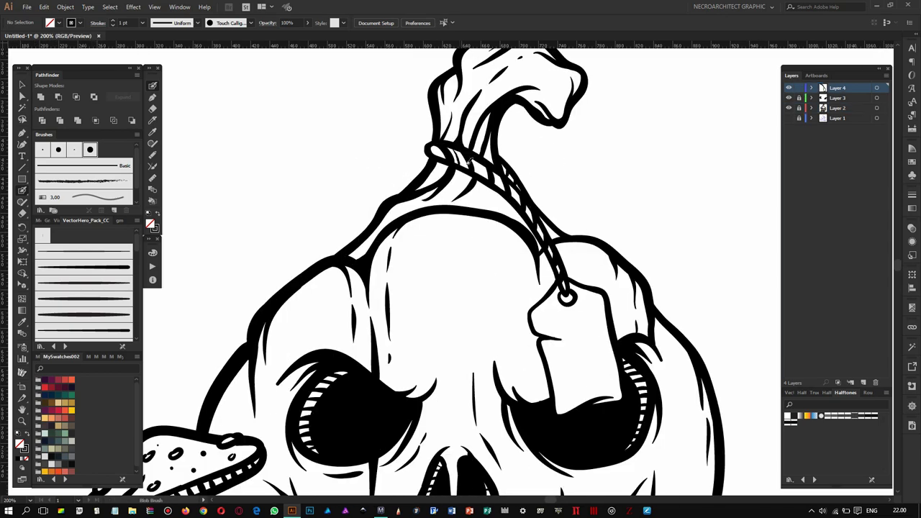
{"action": "left_click_drag", "start_coordinate": [542, 225], "coordinate": [527, 154]}
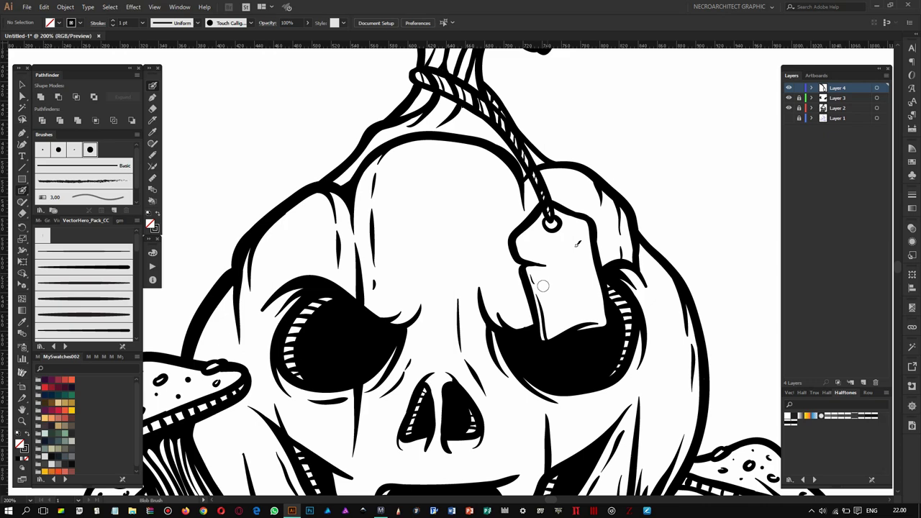
{"action": "scroll", "coordinate": [588, 230], "scroll_direction": "down", "scroll_amount": 3}
{"action": "scroll", "coordinate": [432, 288], "scroll_direction": "up", "scroll_amount": 2}
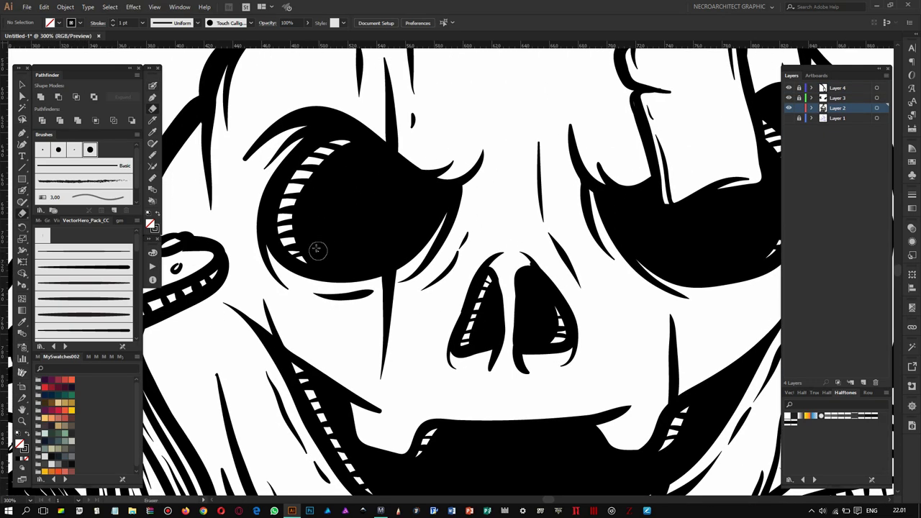
{"action": "mouse_move", "coordinate": [313, 253]}
{"action": "left_mouse_down"}
{"action": "mouse_move", "coordinate": [408, 189]}
{"action": "mouse_move", "coordinate": [320, 139]}
{"action": "left_mouse_up"}
{"action": "mouse_move", "coordinate": [534, 156]}
{"action": "left_mouse_down"}
{"action": "mouse_move", "coordinate": [515, 181]}
{"action": "mouse_move", "coordinate": [604, 140]}
{"action": "left_mouse_up"}
{"action": "scroll", "coordinate": [460, 355], "scroll_direction": "down", "scroll_amount": 5}
{"action": "scroll", "coordinate": [460, 354], "scroll_direction": "up", "scroll_amount": 3}
{"action": "scroll", "coordinate": [460, 355], "scroll_direction": "up", "scroll_amount": 2}
{"action": "left_click_drag", "start_coordinate": [331, 288], "coordinate": [609, 296]}
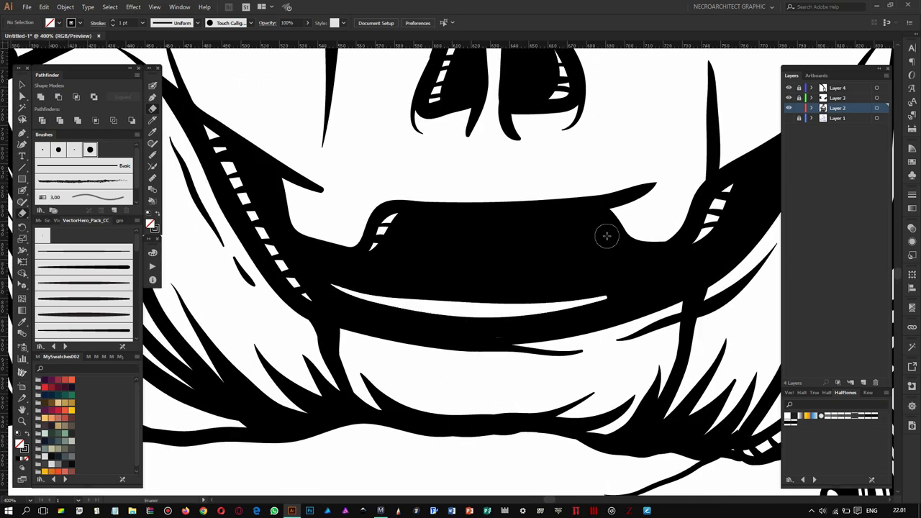
{"action": "scroll", "coordinate": [609, 296], "scroll_direction": "down", "scroll_amount": 1}
{"action": "left_click_drag", "start_coordinate": [389, 275], "coordinate": [561, 270]}
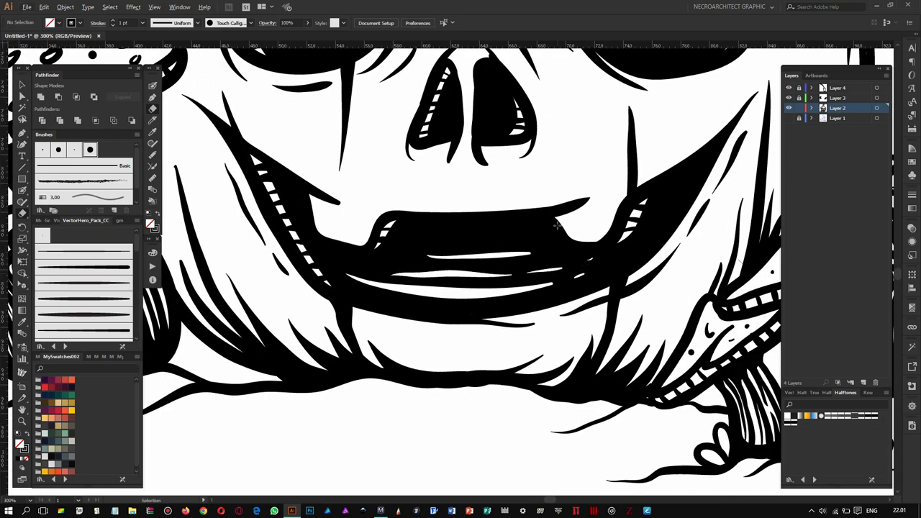
{"action": "scroll", "coordinate": [526, 171], "scroll_direction": "down", "scroll_amount": 4}
{"action": "scroll", "coordinate": [416, 224], "scroll_direction": "up", "scroll_amount": 3}
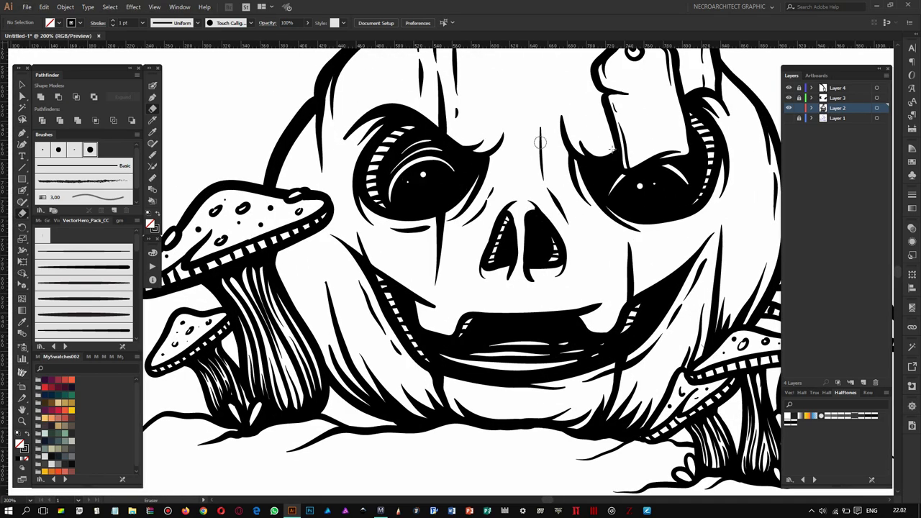
{"action": "scroll", "coordinate": [694, 164], "scroll_direction": "down", "scroll_amount": 3}
{"action": "scroll", "coordinate": [523, 141], "scroll_direction": "up", "scroll_amount": 2}
{"action": "scroll", "coordinate": [523, 142], "scroll_direction": "up", "scroll_amount": 2}
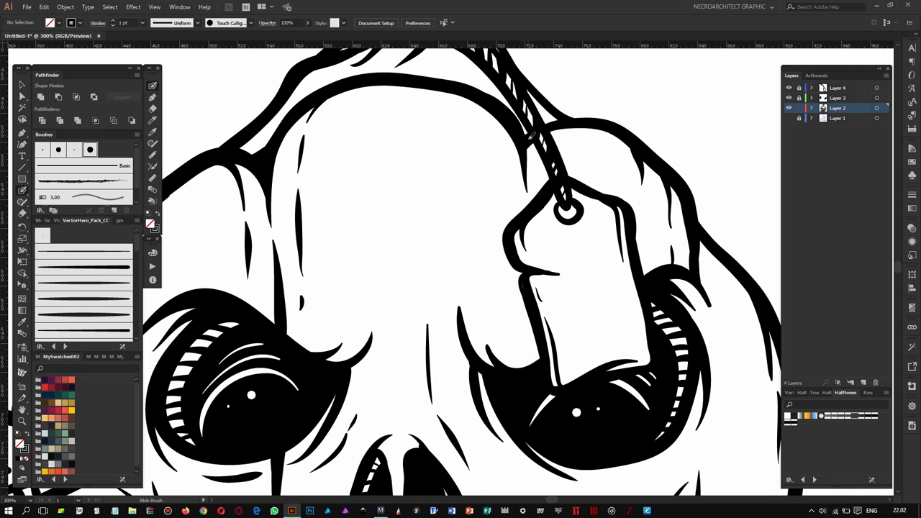
{"action": "key", "text": "shift+x"}
{"action": "scroll", "coordinate": [547, 86], "scroll_direction": "down", "scroll_amount": 3}
{"action": "scroll", "coordinate": [517, 160], "scroll_direction": "up", "scroll_amount": 2}
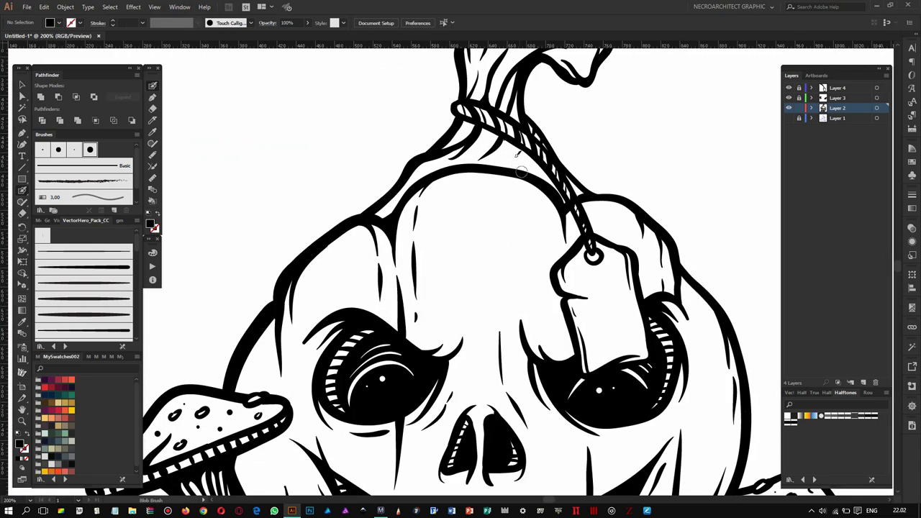
{"action": "key", "text": "shift+x"}
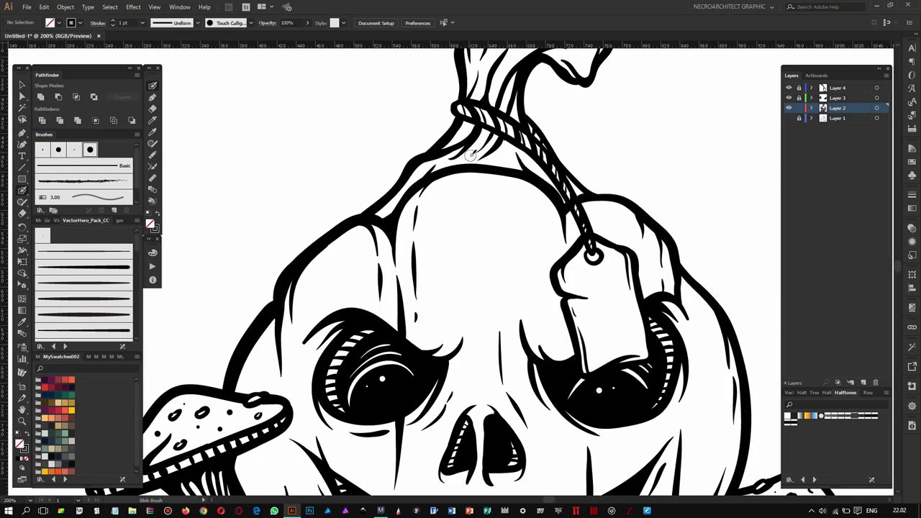
{"action": "scroll", "coordinate": [491, 130], "scroll_direction": "down", "scroll_amount": 3}
{"action": "scroll", "coordinate": [564, 203], "scroll_direction": "up", "scroll_amount": 2}
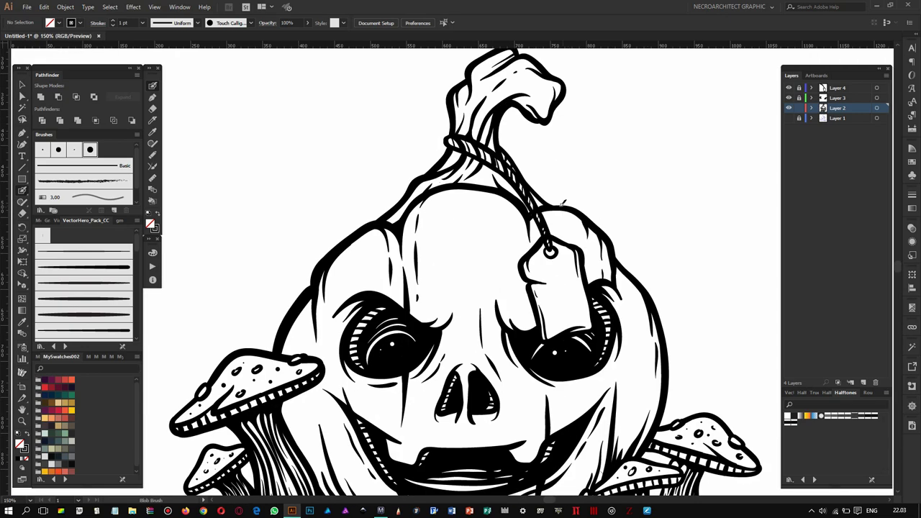
{"action": "scroll", "coordinate": [380, 186], "scroll_direction": "down", "scroll_amount": 5}
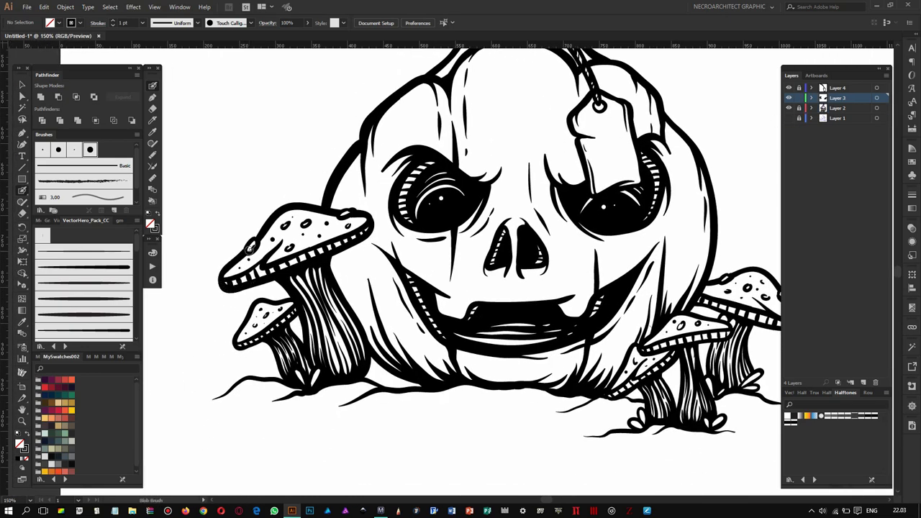
{"action": "scroll", "coordinate": [245, 346], "scroll_direction": "right", "scroll_amount": 5}
{"action": "scroll", "coordinate": [245, 345], "scroll_direction": "down", "scroll_amount": 2}
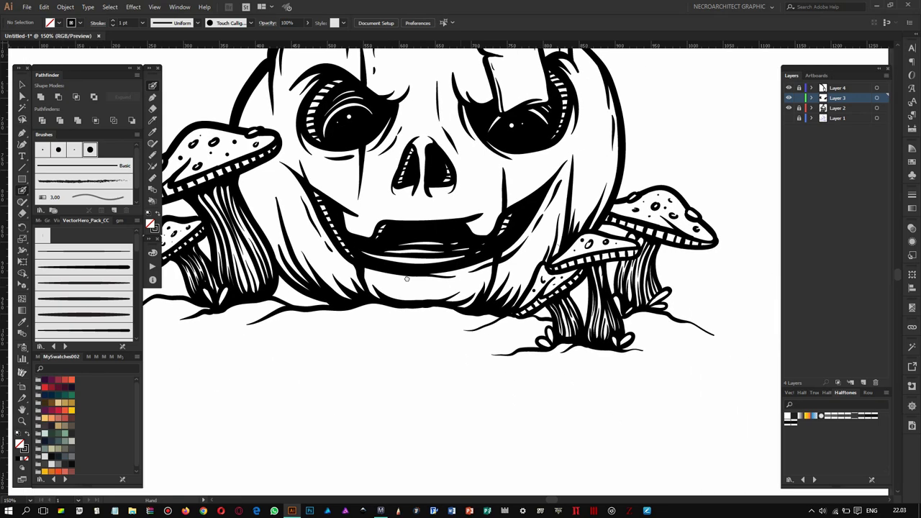
{"action": "scroll", "coordinate": [612, 245], "scroll_direction": "down", "scroll_amount": 2}
{"action": "scroll", "coordinate": [612, 245], "scroll_direction": "down", "scroll_amount": 2}
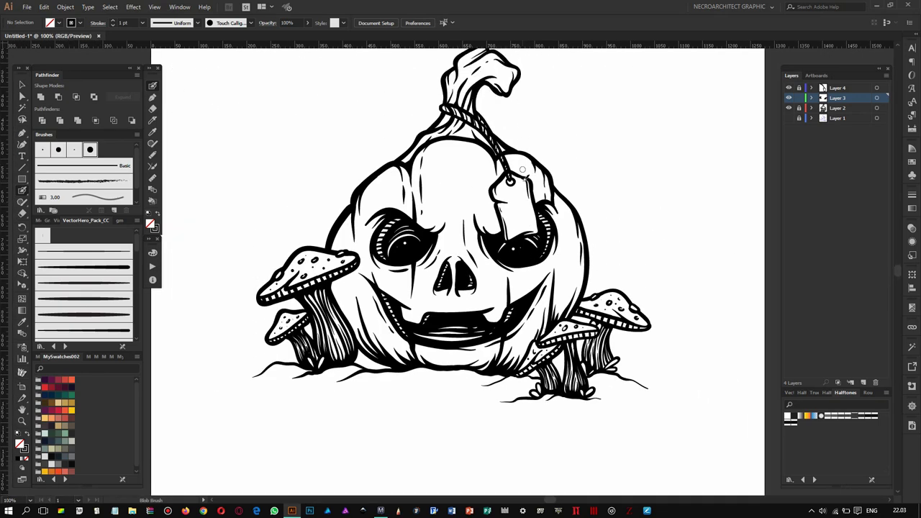
{"action": "scroll", "coordinate": [539, 167], "scroll_direction": "up", "scroll_amount": 4}
{"action": "scroll", "coordinate": [497, 238], "scroll_direction": "down", "scroll_amount": 3}
{"action": "scroll", "coordinate": [497, 237], "scroll_direction": "left", "scroll_amount": 3}
{"action": "key", "text": "shift+e"}
{"action": "key", "text": "shift+b"}
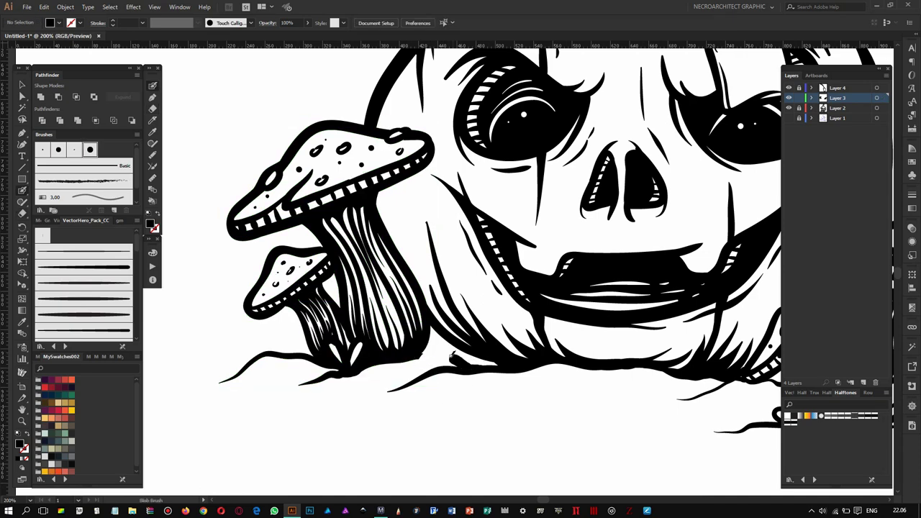
{"action": "key", "text": "shift+x"}
{"action": "scroll", "coordinate": [366, 305], "scroll_direction": "down", "scroll_amount": 3}
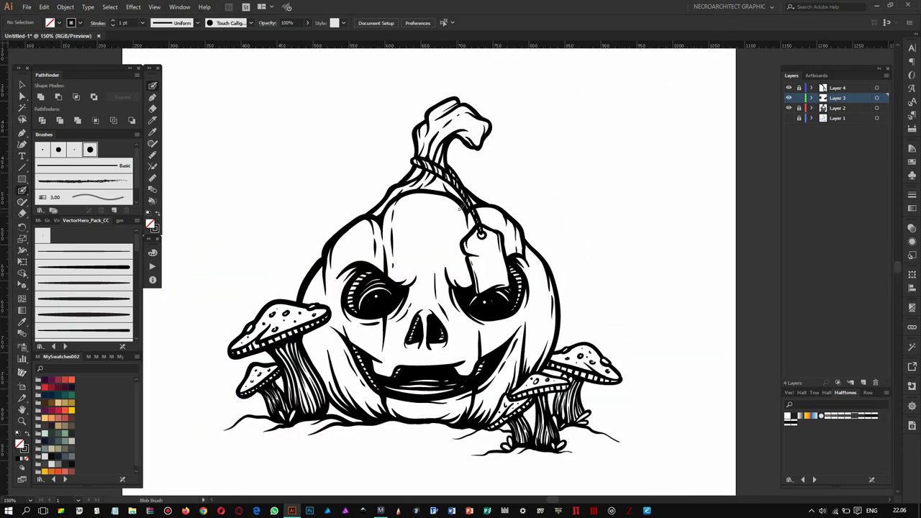
{"action": "scroll", "coordinate": [324, 231], "scroll_direction": "up", "scroll_amount": 2}
{"action": "left_click", "coordinate": [370, 213], "text": "ctrl"}
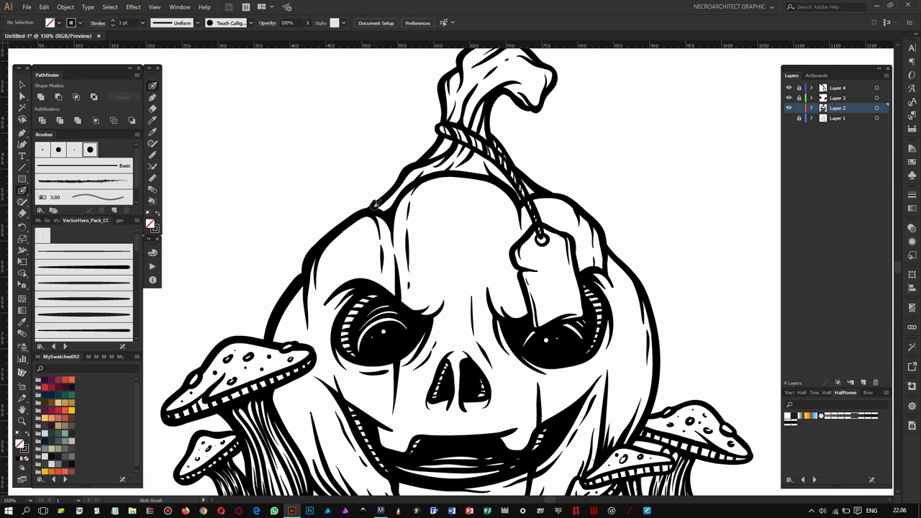
Paint a black Blob Brush stroke beside the left mushroom cap.
{"action": "scroll", "coordinate": [439, 147], "scroll_direction": "up", "scroll_amount": 2}
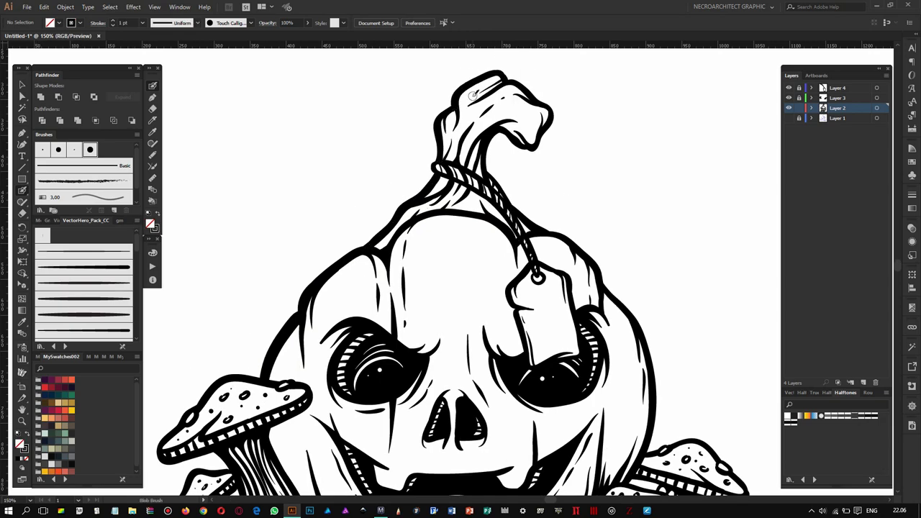
{"action": "scroll", "coordinate": [451, 201], "scroll_direction": "down", "scroll_amount": 5}
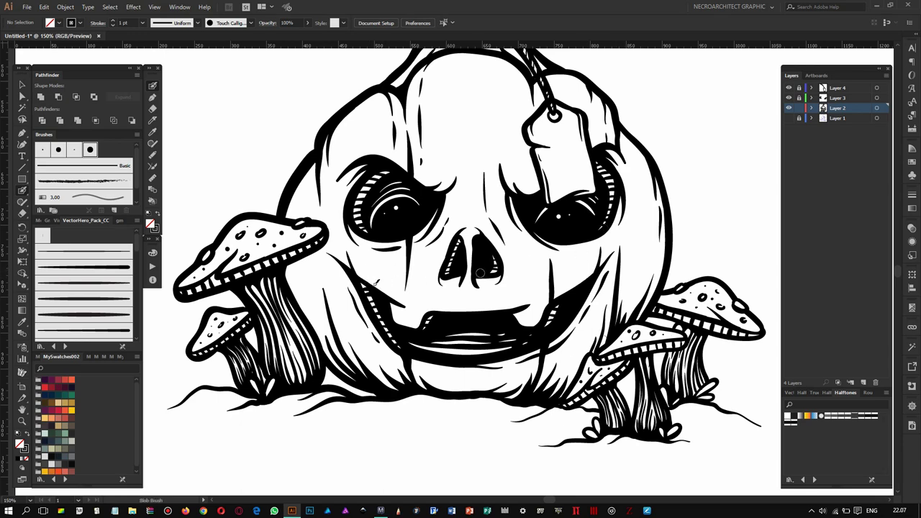
{"action": "scroll", "coordinate": [504, 292], "scroll_direction": "up", "scroll_amount": 1}
{"action": "scroll", "coordinate": [504, 292], "scroll_direction": "up", "scroll_amount": 3}
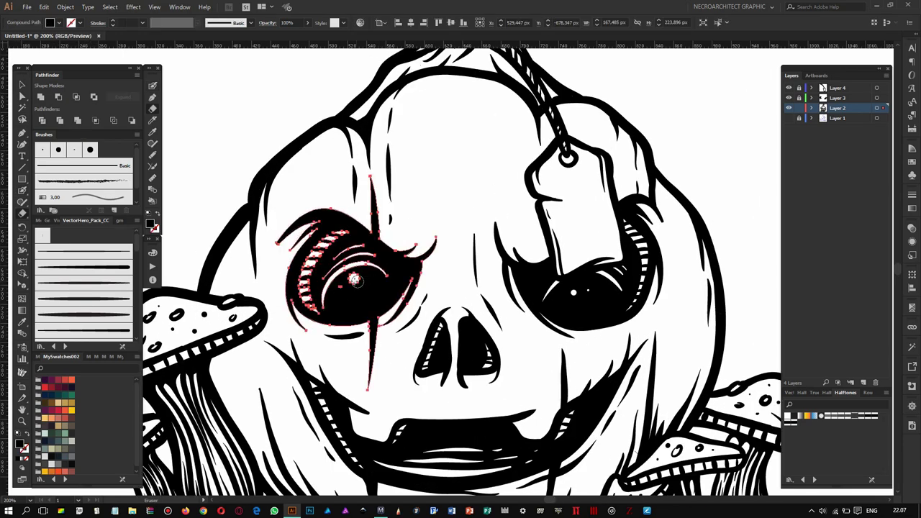
{"action": "scroll", "coordinate": [591, 293], "scroll_direction": "down", "scroll_amount": 1}
{"action": "scroll", "coordinate": [437, 201], "scroll_direction": "up", "scroll_amount": 2}
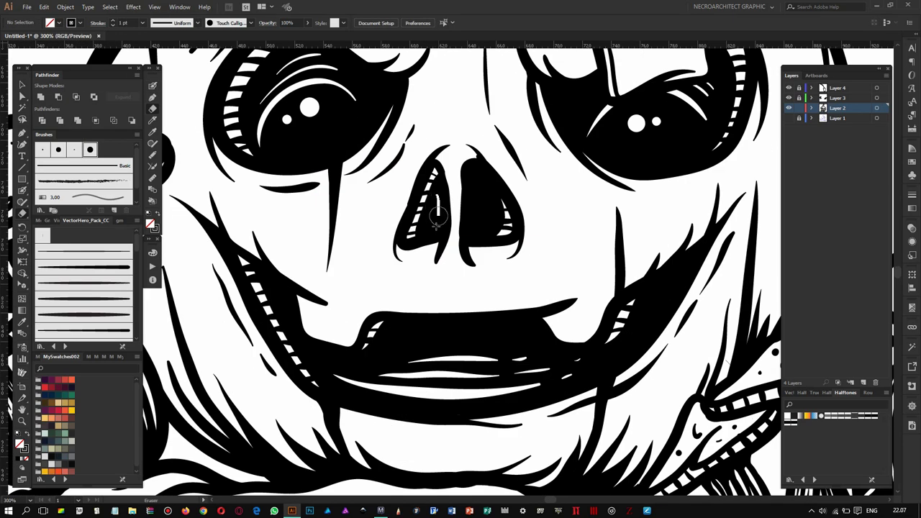
{"action": "scroll", "coordinate": [487, 204], "scroll_direction": "down", "scroll_amount": 2}
{"action": "scroll", "coordinate": [627, 171], "scroll_direction": "up", "scroll_amount": 1}
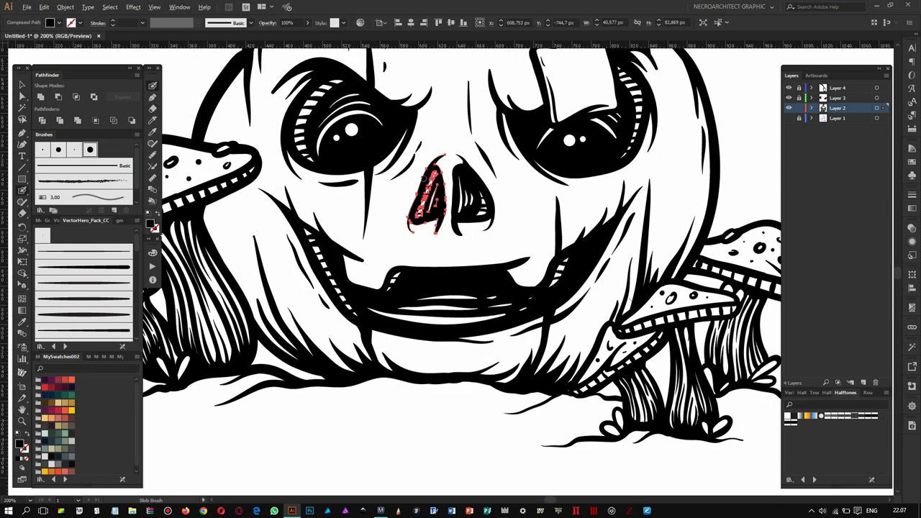
{"action": "scroll", "coordinate": [627, 171], "scroll_direction": "up", "scroll_amount": 2}
{"action": "scroll", "coordinate": [627, 171], "scroll_direction": "up", "scroll_amount": 1}
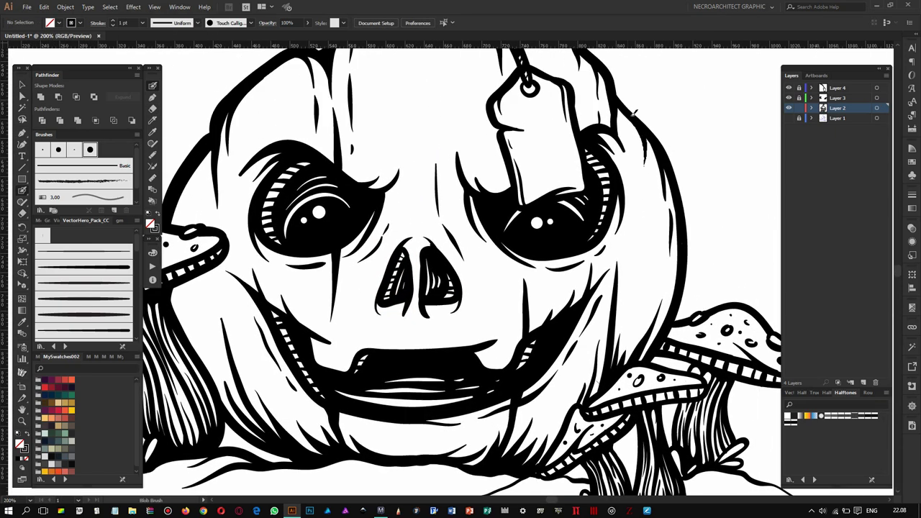
{"action": "scroll", "coordinate": [541, 153], "scroll_direction": "up", "scroll_amount": 3}
{"action": "scroll", "coordinate": [481, 207], "scroll_direction": "down", "scroll_amount": 2}
{"action": "scroll", "coordinate": [316, 166], "scroll_direction": "down", "scroll_amount": 1}
{"action": "scroll", "coordinate": [317, 166], "scroll_direction": "left", "scroll_amount": 2}
{"action": "scroll", "coordinate": [302, 240], "scroll_direction": "down", "scroll_amount": 1}
{"action": "left_click_drag", "start_coordinate": [292, 219], "coordinate": [299, 163]}
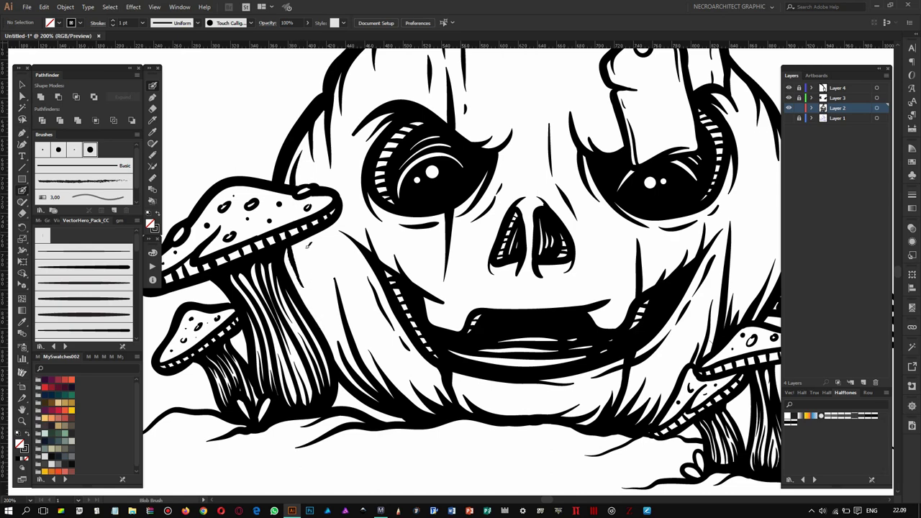
Review the whole pumpkin, panning to bring the mouth and base into view.
{"action": "key", "text": "ctrl+0"}
{"action": "scroll", "coordinate": [442, 128], "scroll_direction": "up", "scroll_amount": 5}
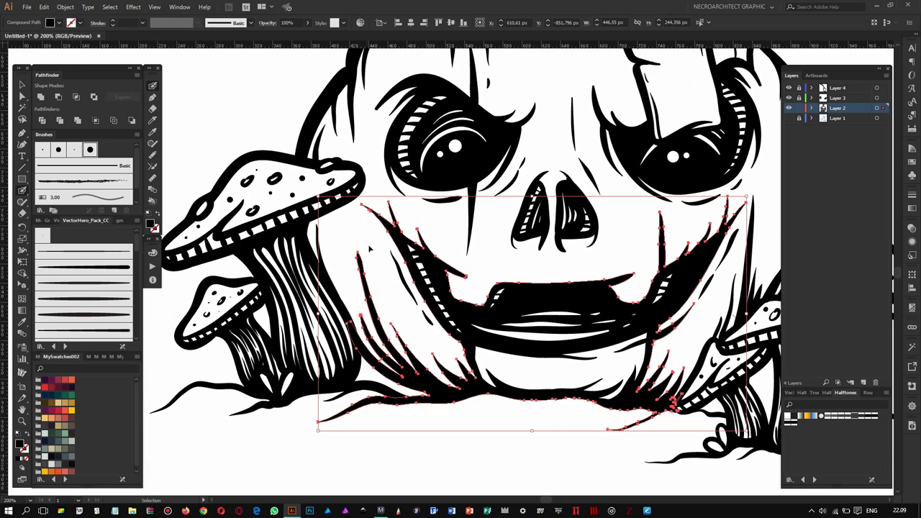
{"action": "left_click_drag", "start_coordinate": [469, 396], "coordinate": [426, 295]}
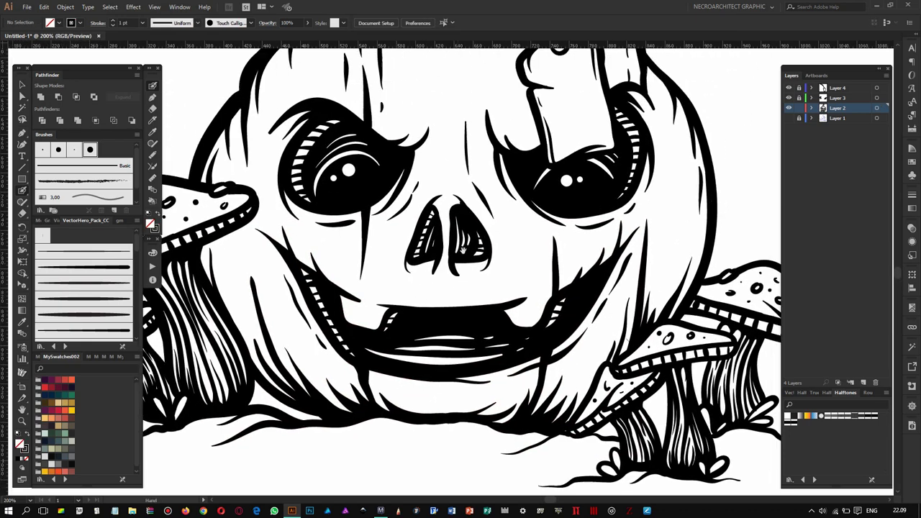
{"action": "scroll", "coordinate": [455, 222], "scroll_direction": "up", "scroll_amount": 8}
{"action": "key", "text": "ctrl+1"}
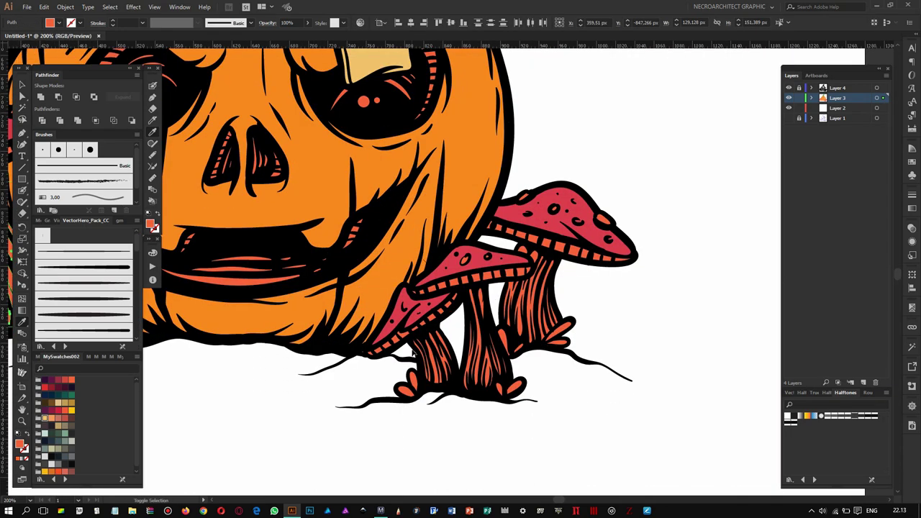
Select the remaining two mushroom stems and the base sprouts for colouring, then deselect and review.
{"action": "left_click", "coordinate": [491, 354], "text": "shift"}
{"action": "left_click", "coordinate": [547, 302], "text": "shift"}
{"action": "scroll", "coordinate": [288, 374], "scroll_direction": "down", "scroll_amount": 2}
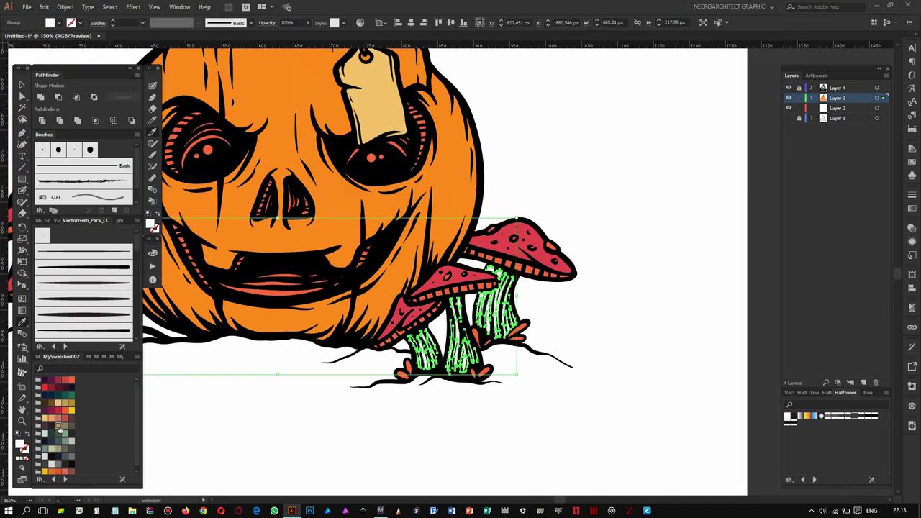
{"action": "scroll", "coordinate": [336, 350], "scroll_direction": "up", "scroll_amount": 1}
{"action": "left_click", "coordinate": [668, 373], "text": "shift"}
{"action": "key", "text": "ctrl+shift+a"}
{"action": "key", "text": "ctrl+1"}
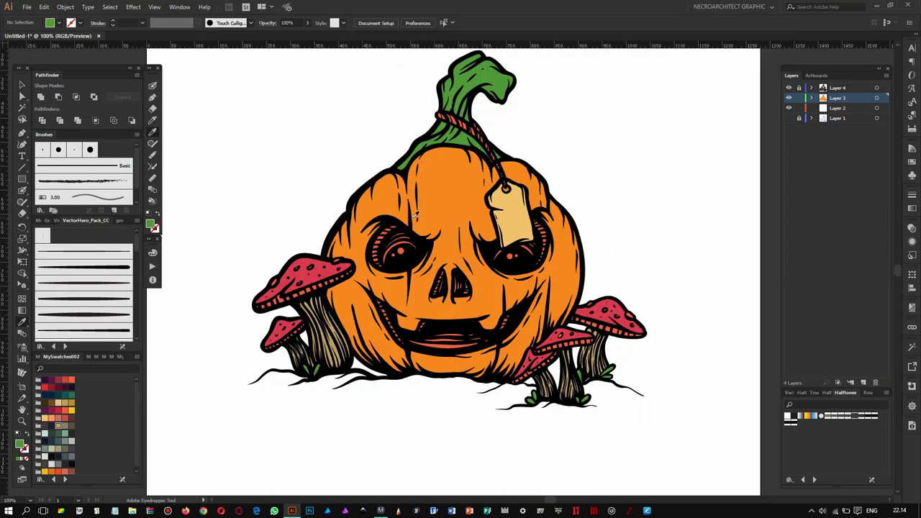
Select the striped rims under the large, small and lower mushroom caps, then clear the selection.
{"action": "scroll", "coordinate": [285, 263], "scroll_direction": "up", "scroll_amount": 3}
{"action": "left_click", "coordinate": [305, 306]}
{"action": "key", "text": "ctrl+shift+a"}
{"action": "left_click", "coordinate": [382, 281]}
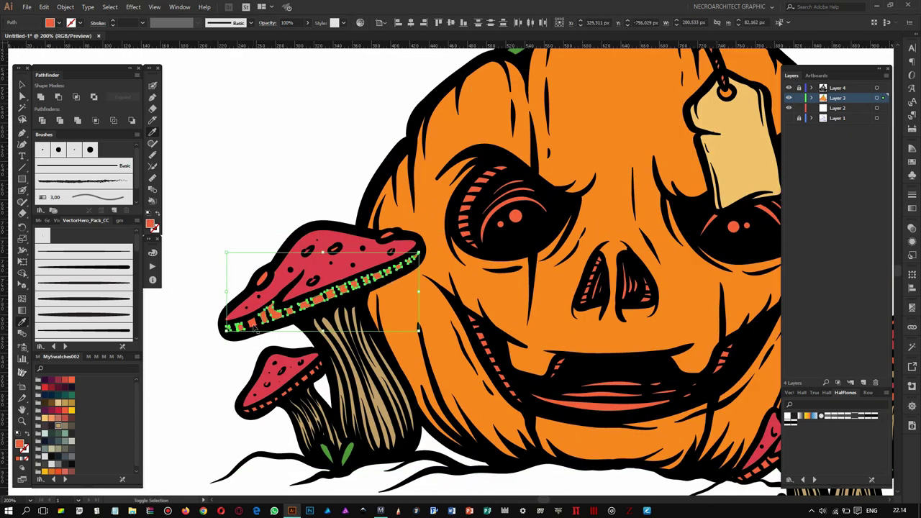
{"action": "key", "text": "ctrl+1"}
{"action": "scroll", "coordinate": [261, 325], "scroll_direction": "up", "scroll_amount": 4}
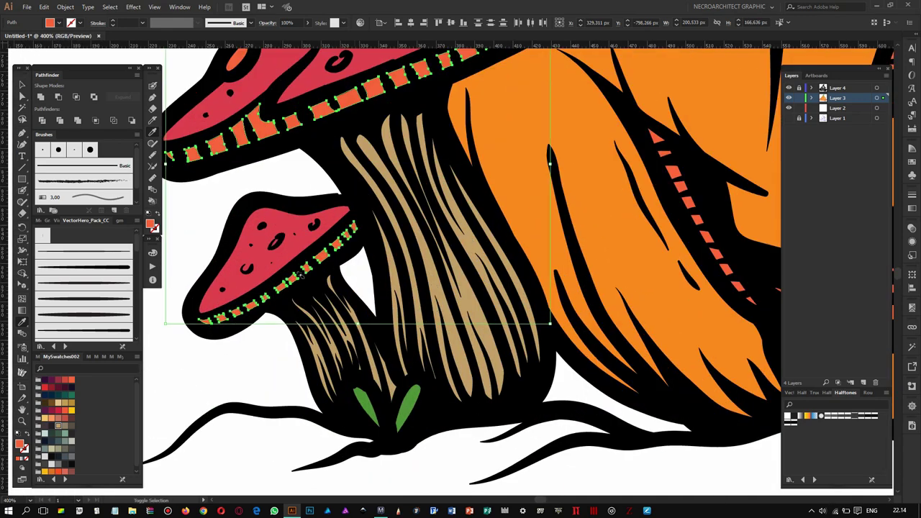
{"action": "key", "text": "ctrl+1"}
{"action": "scroll", "coordinate": [730, 264], "scroll_direction": "up", "scroll_amount": 2}
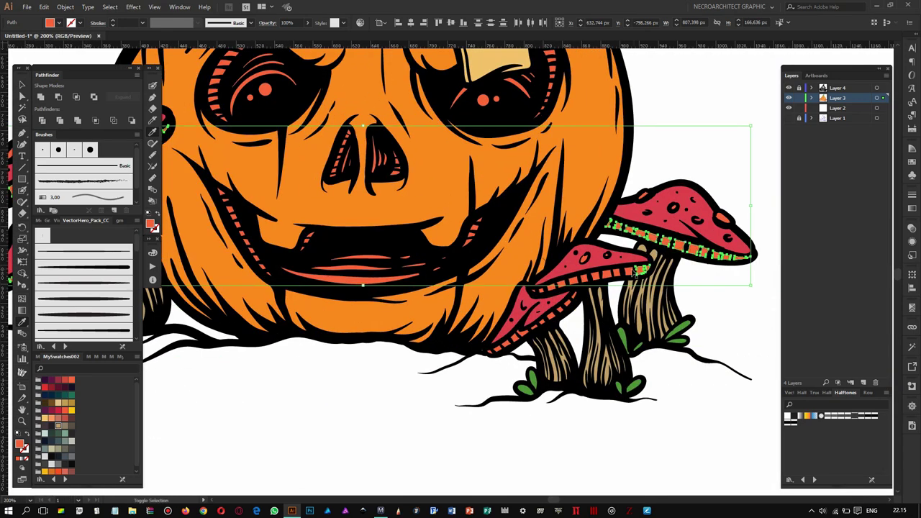
{"action": "left_click", "coordinate": [535, 293], "text": "shift"}
{"action": "left_click", "coordinate": [490, 354], "text": "shift"}
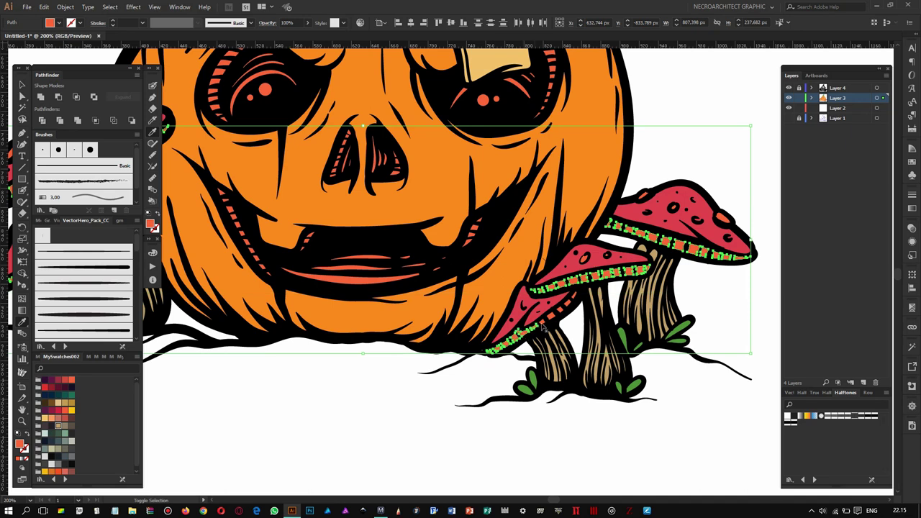
{"action": "key", "text": "ctrl+shift+a"}
Select the rope tied around the pumpkin stem.
{"action": "scroll", "coordinate": [401, 354], "scroll_direction": "down", "scroll_amount": 2}
{"action": "scroll", "coordinate": [401, 354], "scroll_direction": "up", "scroll_amount": 1}
{"action": "scroll", "coordinate": [456, 309], "scroll_direction": "up", "scroll_amount": 1}
{"action": "scroll", "coordinate": [503, 216], "scroll_direction": "up", "scroll_amount": 1}
{"action": "scroll", "coordinate": [504, 215], "scroll_direction": "up", "scroll_amount": 1}
{"action": "left_click", "coordinate": [547, 237]}
{"action": "scroll", "coordinate": [529, 194], "scroll_direction": "up", "scroll_amount": 2}
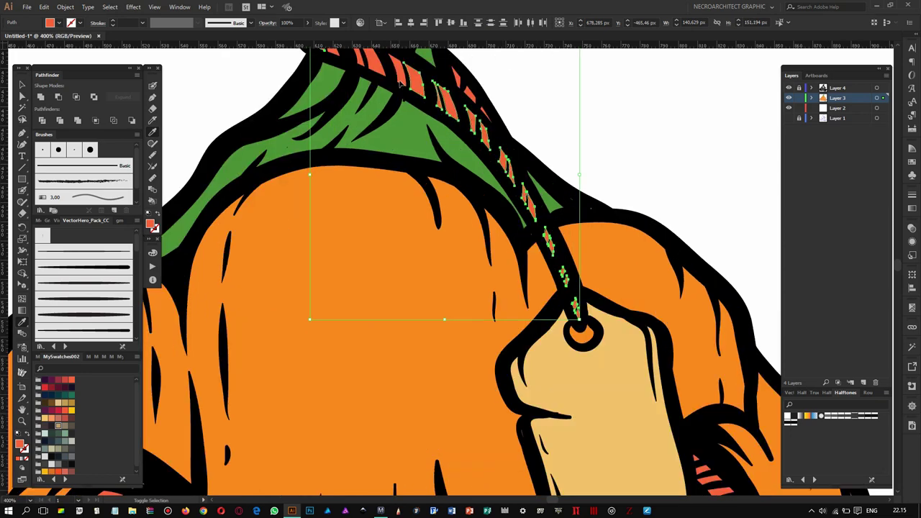
{"action": "scroll", "coordinate": [400, 85], "scroll_direction": "down", "scroll_amount": 1}
{"action": "scroll", "coordinate": [489, 173], "scroll_direction": "down", "scroll_amount": 1}
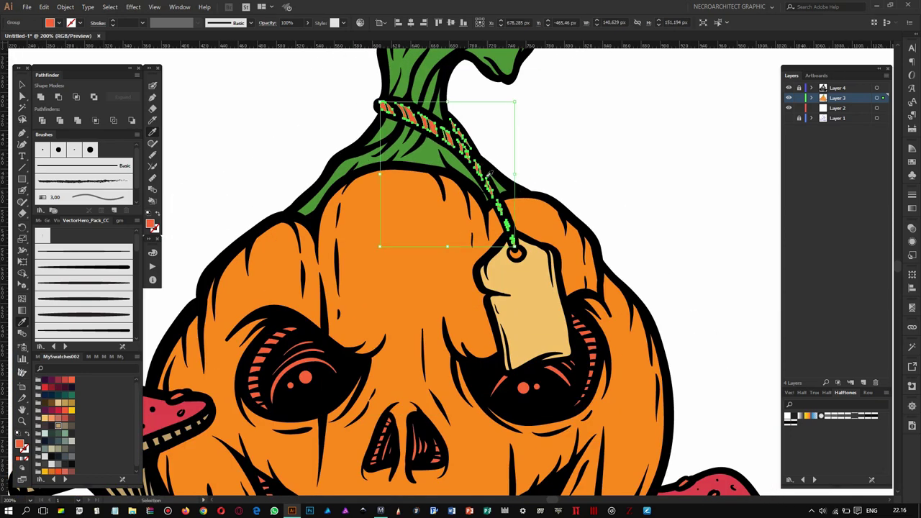
{"action": "scroll", "coordinate": [489, 174], "scroll_direction": "down", "scroll_amount": 2}
{"action": "scroll", "coordinate": [220, 261], "scroll_direction": "down", "scroll_amount": 1}
{"action": "scroll", "coordinate": [288, 302], "scroll_direction": "up", "scroll_amount": 1}
Select the spots on the left mushroom cap and a path on the pumpkin's right side.
{"action": "left_click", "coordinate": [296, 259]}
{"action": "scroll", "coordinate": [381, 215], "scroll_direction": "up", "scroll_amount": 2}
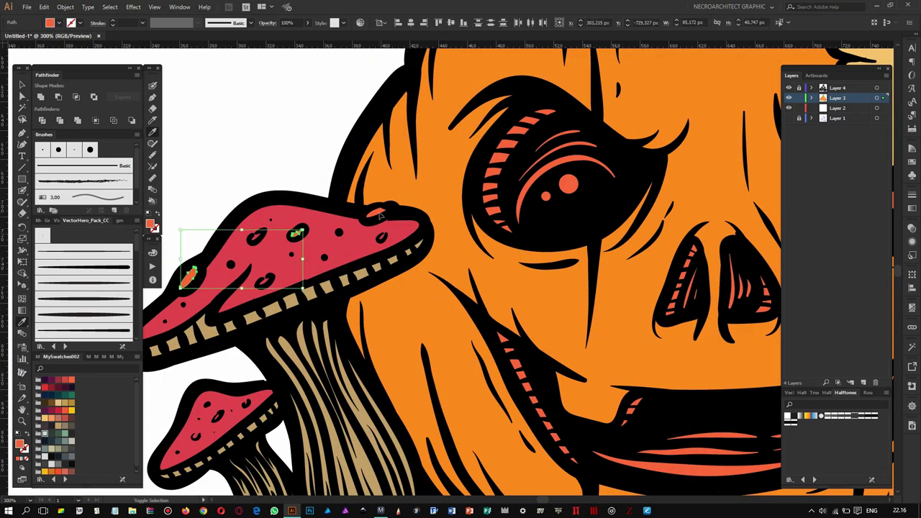
{"action": "scroll", "coordinate": [381, 214], "scroll_direction": "down", "scroll_amount": 2}
{"action": "scroll", "coordinate": [648, 288], "scroll_direction": "up", "scroll_amount": 1}
{"action": "left_click", "coordinate": [515, 313]}
{"action": "scroll", "coordinate": [515, 314], "scroll_direction": "right", "scroll_amount": 1}
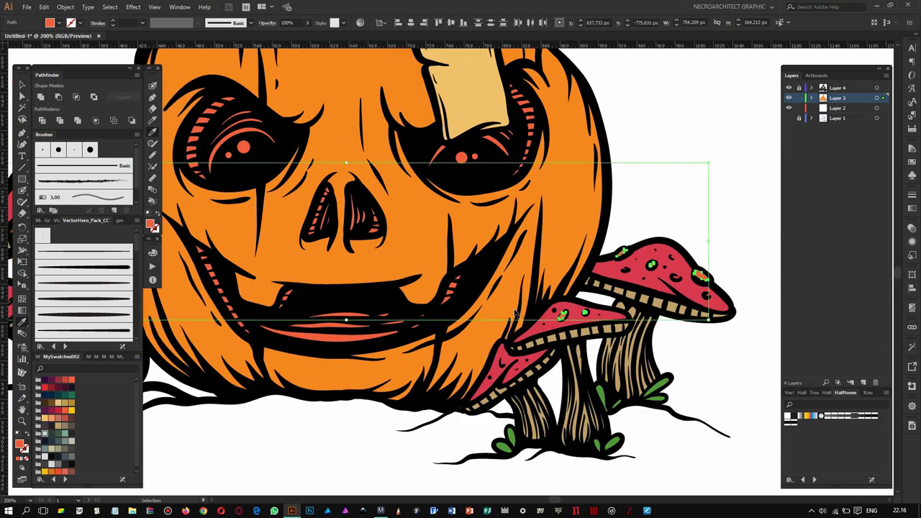
{"action": "scroll", "coordinate": [515, 314], "scroll_direction": "down", "scroll_amount": 1}
Set the fill to pink-red and select the red detail strokes in the eyes and mouth.
{"action": "double_click", "coordinate": [19, 444]}
{"action": "key", "text": "Return"}
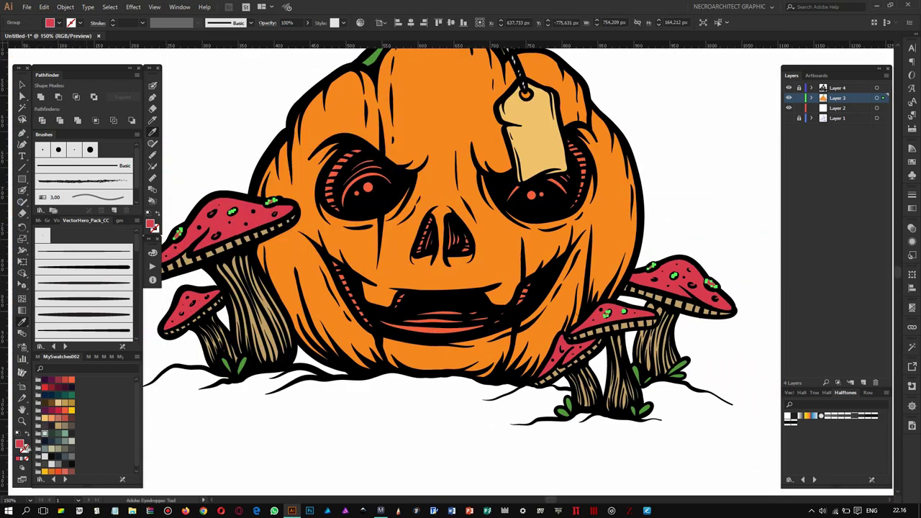
{"action": "scroll", "coordinate": [677, 108], "scroll_direction": "down", "scroll_amount": 1}
{"action": "scroll", "coordinate": [405, 209], "scroll_direction": "up", "scroll_amount": 1}
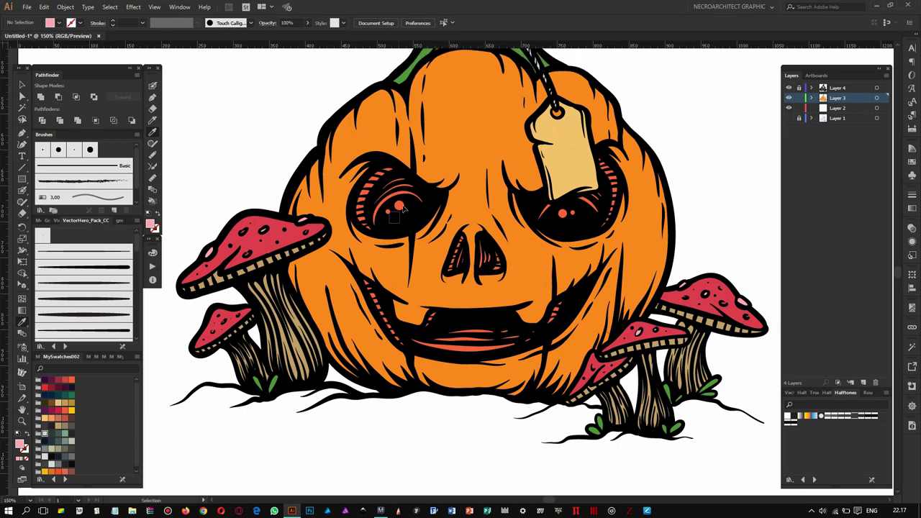
{"action": "left_click", "coordinate": [405, 208]}
{"action": "scroll", "coordinate": [590, 267], "scroll_direction": "up", "scroll_amount": 1}
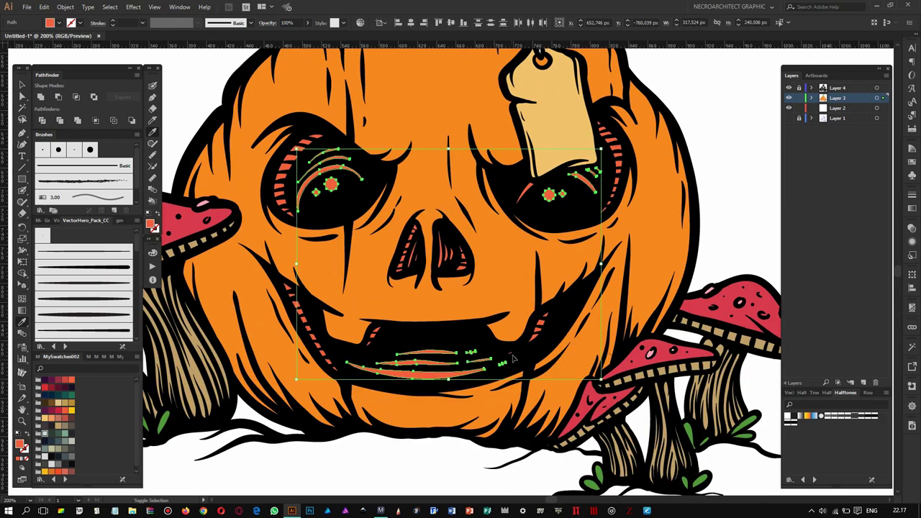
Recolour the selected eye and mouth details cream and add a short highlight stroke in the right eye.
{"action": "double_click", "coordinate": [19, 444]}
{"action": "key", "text": "Return"}
{"action": "left_click_drag", "start_coordinate": [532, 184], "coordinate": [516, 204]}
{"action": "left_click", "coordinate": [548, 193]}
{"action": "scroll", "coordinate": [642, 86], "scroll_direction": "down", "scroll_amount": 1}
{"action": "key", "text": "ctrl+z"}
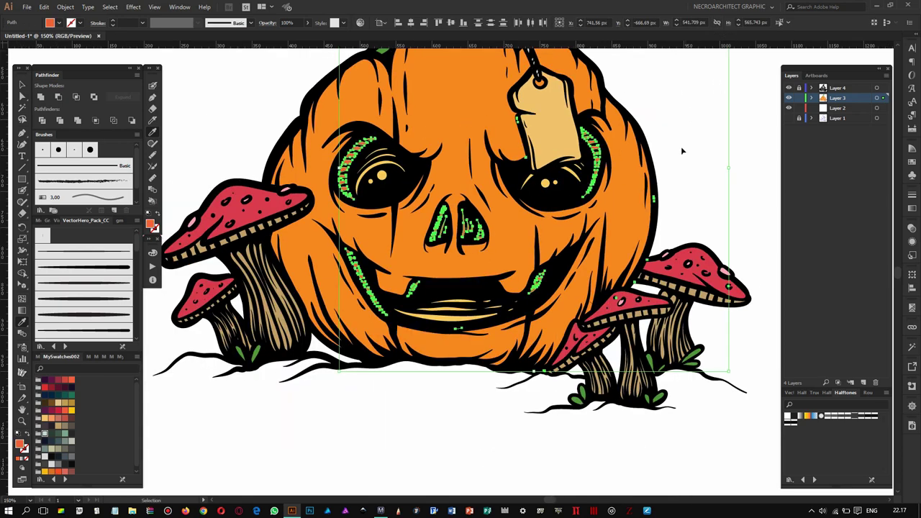
Select the stripe details on the face with the Selection tool.
{"action": "scroll", "coordinate": [631, 293], "scroll_direction": "up", "scroll_amount": 2}
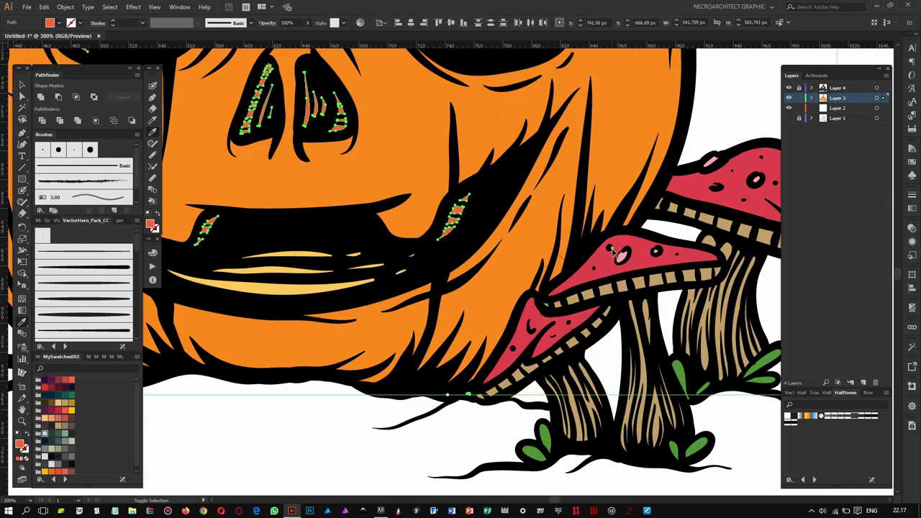
{"action": "scroll", "coordinate": [471, 399], "scroll_direction": "down", "scroll_amount": 2}
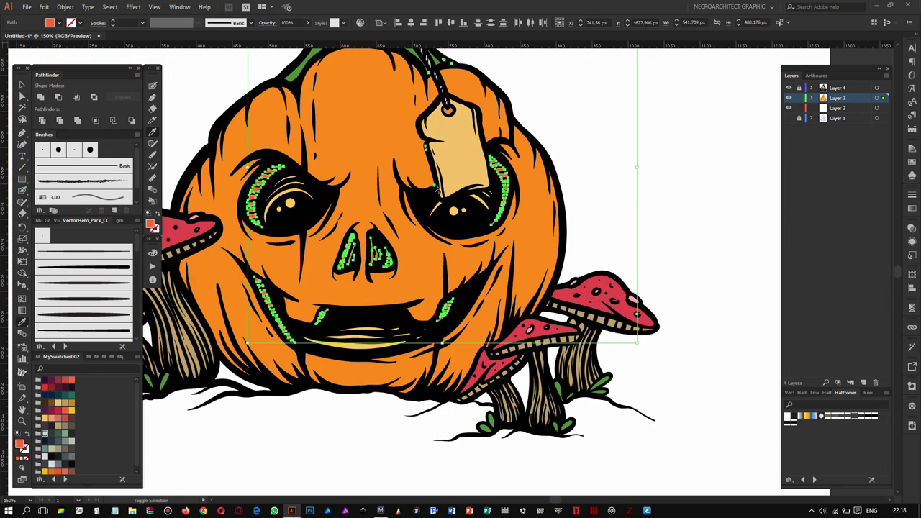
{"action": "scroll", "coordinate": [434, 186], "scroll_direction": "up", "scroll_amount": 1}
{"action": "scroll", "coordinate": [435, 186], "scroll_direction": "down", "scroll_amount": 1}
{"action": "scroll", "coordinate": [503, 172], "scroll_direction": "up", "scroll_amount": 1}
{"action": "scroll", "coordinate": [511, 173], "scroll_direction": "up", "scroll_amount": 2}
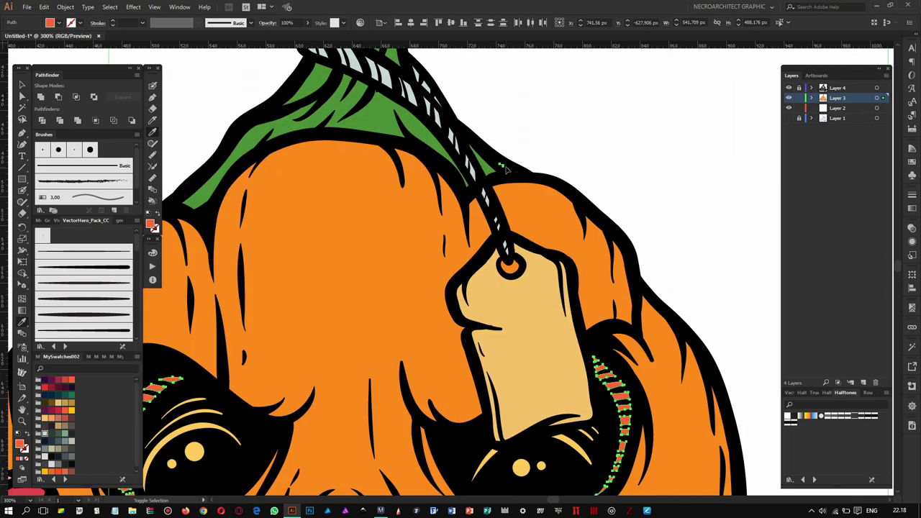
{"action": "scroll", "coordinate": [502, 167], "scroll_direction": "down", "scroll_amount": 2}
{"action": "scroll", "coordinate": [405, 173], "scroll_direction": "up", "scroll_amount": 1}
{"action": "scroll", "coordinate": [407, 173], "scroll_direction": "down", "scroll_amount": 3}
{"action": "scroll", "coordinate": [469, 310], "scroll_direction": "up", "scroll_amount": 1}
{"action": "scroll", "coordinate": [470, 309], "scroll_direction": "up", "scroll_amount": 1}
{"action": "key", "text": "v"}
{"action": "left_click", "coordinate": [405, 189]}
Recolour the selected stripes around the eyes and nose brown in the Color Picker.
{"action": "double_click", "coordinate": [19, 444]}
{"action": "left_click", "coordinate": [425, 123]}
{"action": "scroll", "coordinate": [414, 261], "scroll_direction": "up", "scroll_amount": 1}
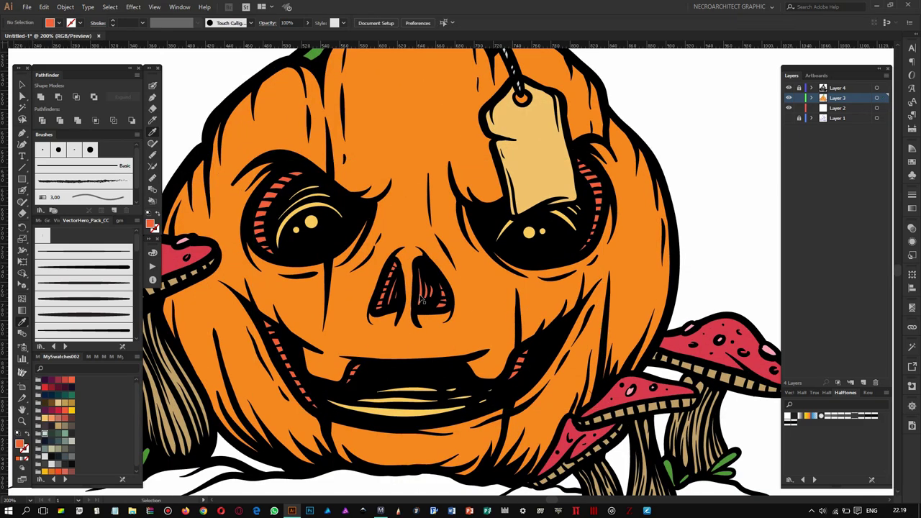
{"action": "double_click", "coordinate": [19, 444]}
{"action": "left_click", "coordinate": [425, 123]}
{"action": "key", "text": "ctrl+shift+a"}
Select the nostril highlight lines to check their colour, then clear the selection.
{"action": "scroll", "coordinate": [451, 229], "scroll_direction": "down", "scroll_amount": 1}
{"action": "scroll", "coordinate": [450, 229], "scroll_direction": "up", "scroll_amount": 1}
{"action": "scroll", "coordinate": [450, 229], "scroll_direction": "up", "scroll_amount": 1}
{"action": "left_click", "coordinate": [460, 252]}
{"action": "key", "text": "ctrl+shift+a"}
{"action": "scroll", "coordinate": [596, 163], "scroll_direction": "down", "scroll_amount": 2}
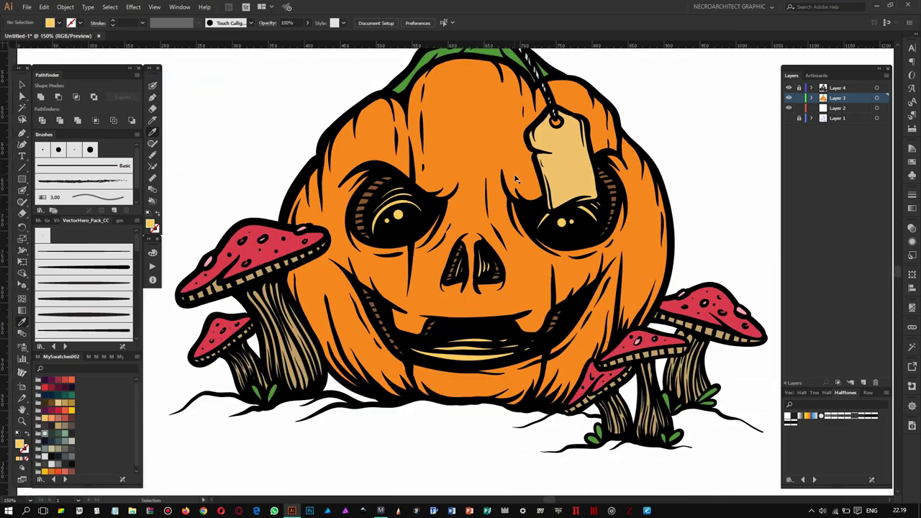
Sample the pumpkin orange with the Eyedropper, select the green stem, then zoom out and deselect.
{"action": "key", "text": "i"}
{"action": "left_click", "coordinate": [516, 179]}
{"action": "scroll", "coordinate": [410, 404], "scroll_direction": "down", "scroll_amount": 2}
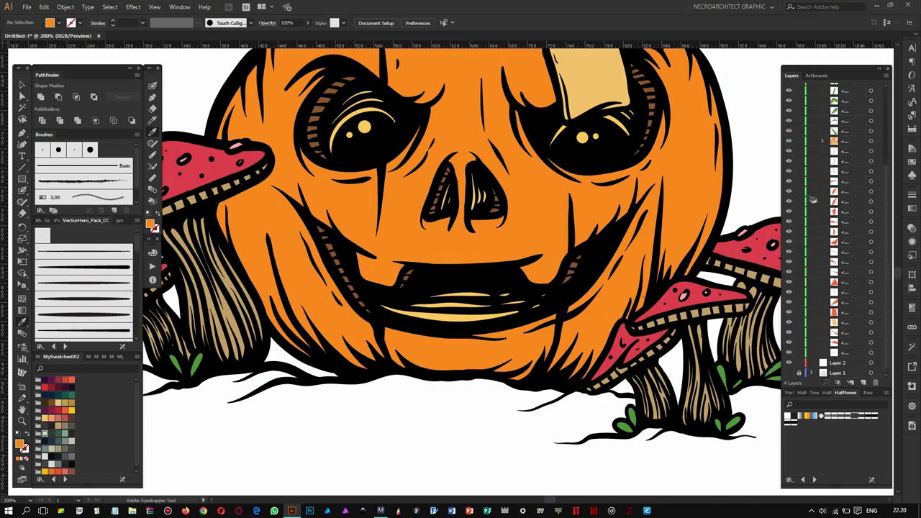
{"action": "scroll", "coordinate": [530, 112], "scroll_direction": "up", "scroll_amount": 4}
{"action": "left_click", "coordinate": [529, 112]}
{"action": "key", "text": "ctrl+minus"}
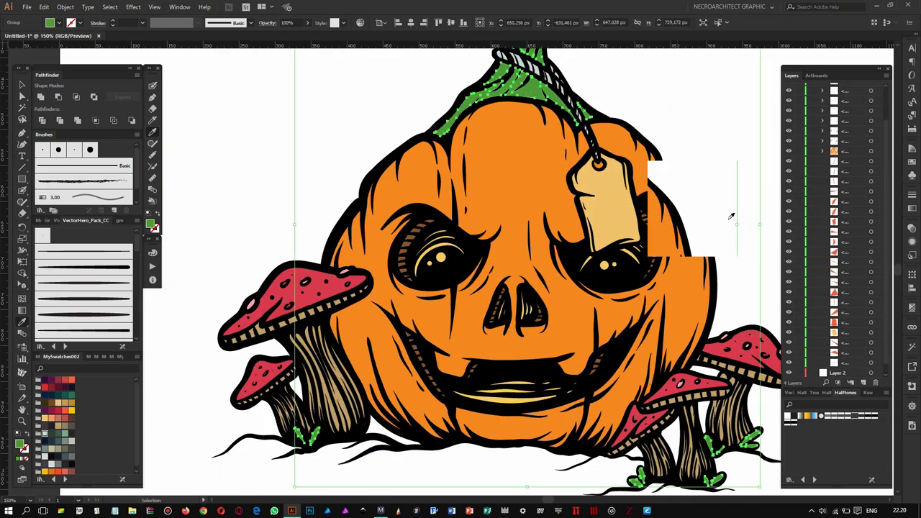
{"action": "left_click", "coordinate": [768, 113]}
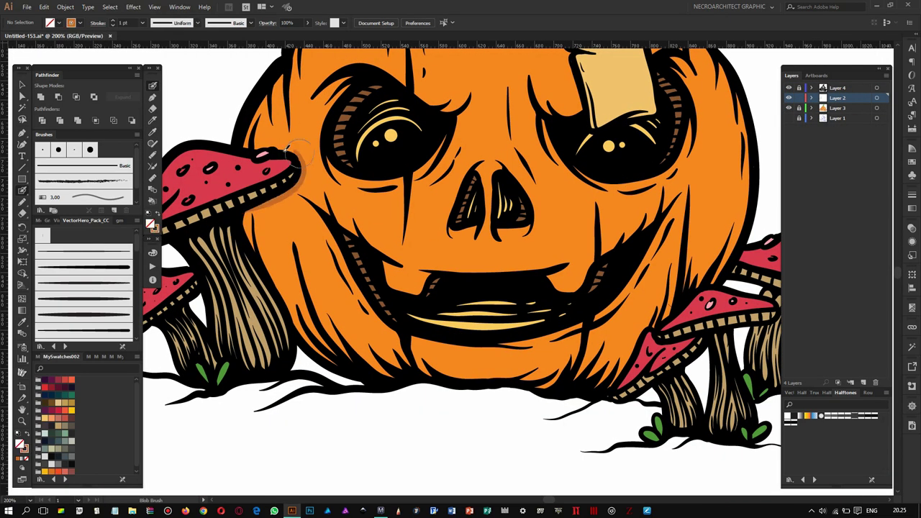
Paint darker orange shading below the mouth, along the right side and across the pumpkin's bottom.
{"action": "left_click_drag", "start_coordinate": [254, 204], "coordinate": [389, 332]}
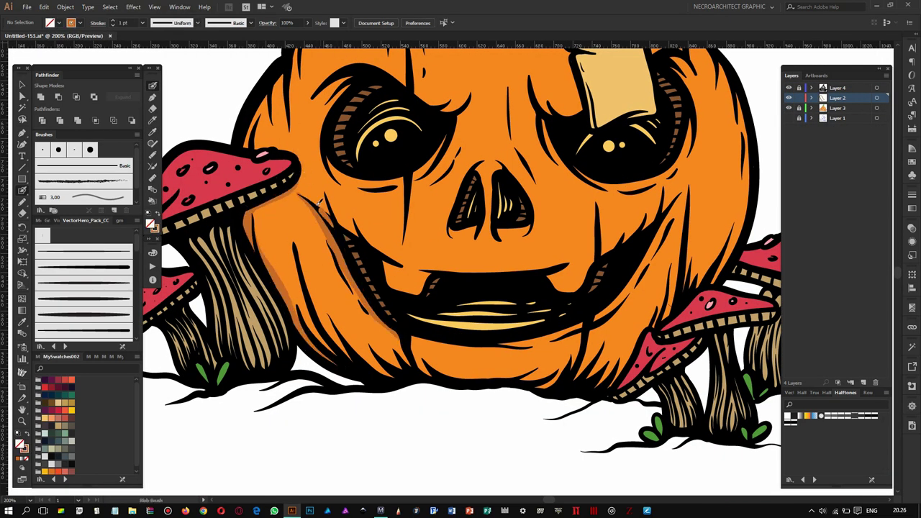
{"action": "scroll", "coordinate": [397, 303], "scroll_direction": "down", "scroll_amount": 2}
{"action": "mouse_move", "coordinate": [397, 284]}
{"action": "left_mouse_down"}
{"action": "mouse_move", "coordinate": [637, 237]}
{"action": "mouse_move", "coordinate": [717, 173]}
{"action": "mouse_move", "coordinate": [687, 238]}
{"action": "left_mouse_up"}
{"action": "mouse_move", "coordinate": [700, 131]}
{"action": "left_mouse_down"}
{"action": "mouse_move", "coordinate": [680, 237]}
{"action": "mouse_move", "coordinate": [658, 266]}
{"action": "left_mouse_up"}
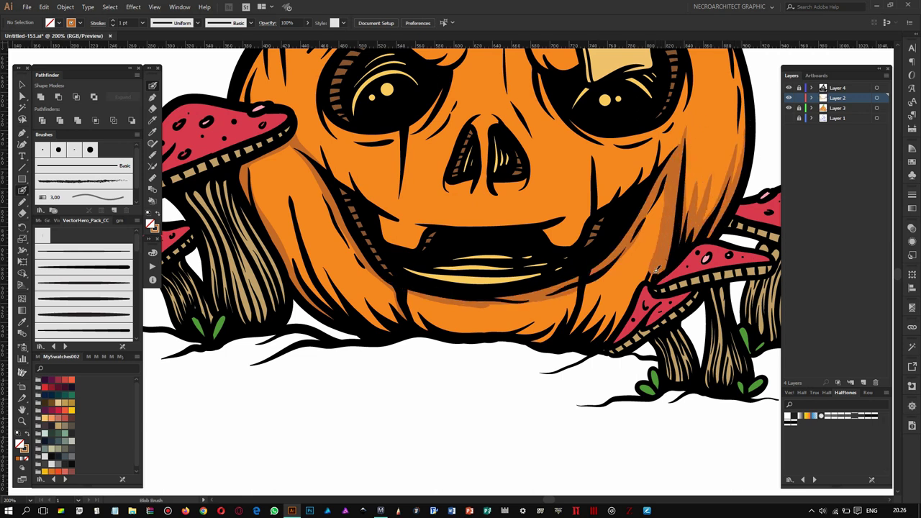
{"action": "left_click_drag", "start_coordinate": [332, 317], "coordinate": [601, 342]}
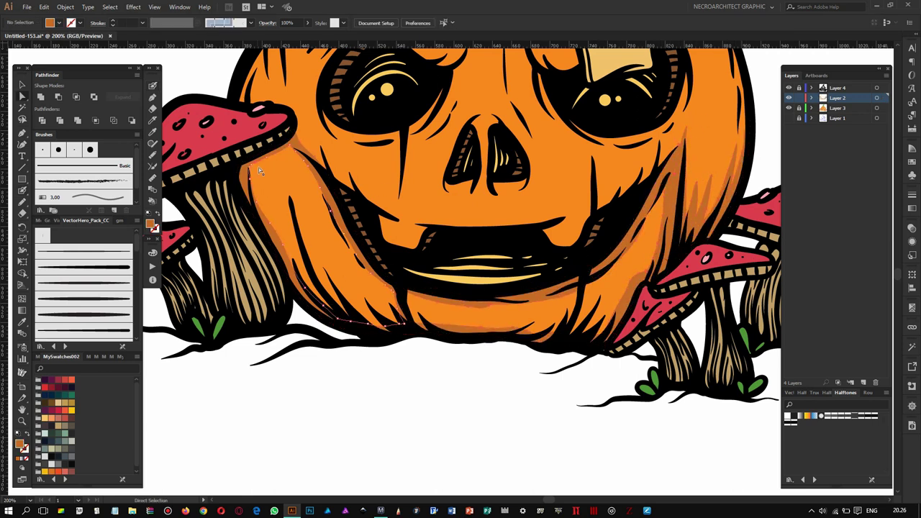
{"action": "key", "text": "a"}
{"action": "left_click", "coordinate": [413, 300]}
{"action": "key", "text": "ctrl+shift+a"}
{"action": "key", "text": "shift+b"}
Pan and scroll around the stem, face and right side to inspect the whole jack-o'-lantern.
{"action": "scroll", "coordinate": [343, 206], "scroll_direction": "up", "scroll_amount": 2}
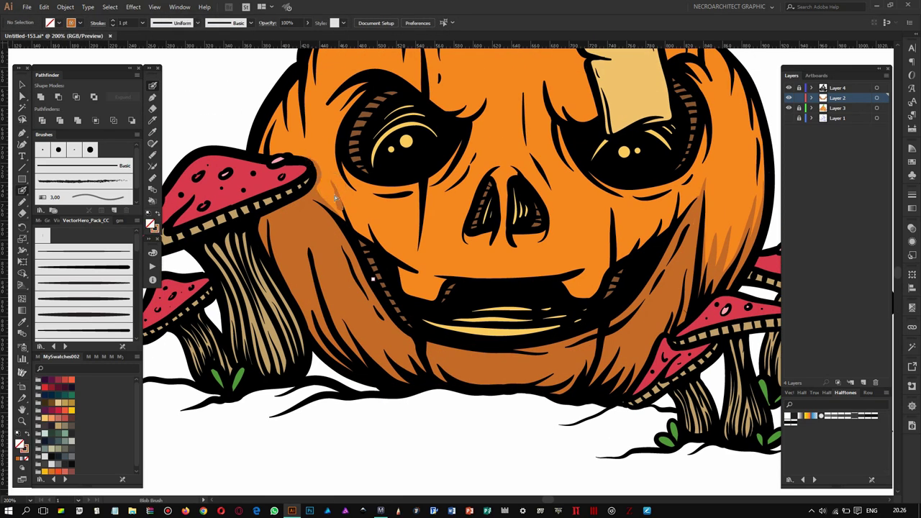
{"action": "scroll", "coordinate": [423, 284], "scroll_direction": "up", "scroll_amount": 2}
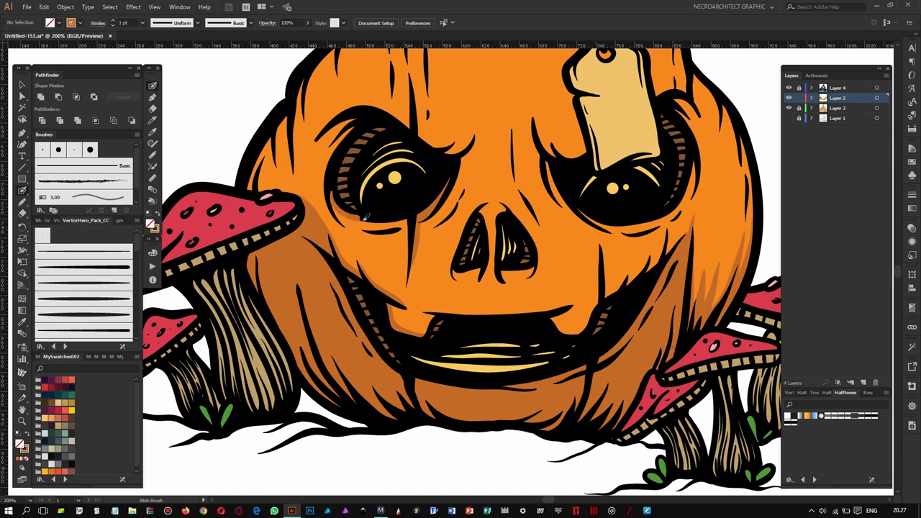
{"action": "scroll", "coordinate": [417, 158], "scroll_direction": "down", "scroll_amount": 1}
{"action": "scroll", "coordinate": [515, 184], "scroll_direction": "right", "scroll_amount": 3}
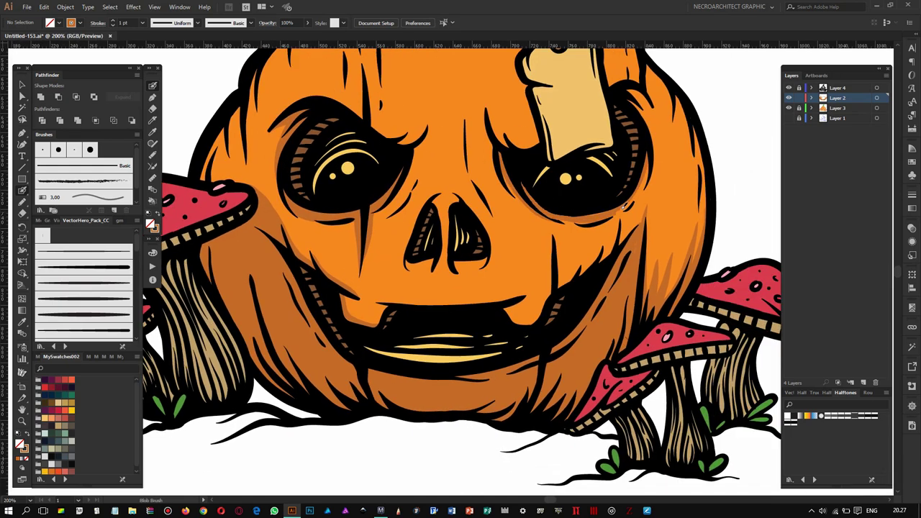
{"action": "left_click_drag", "start_coordinate": [571, 120], "coordinate": [565, 151]}
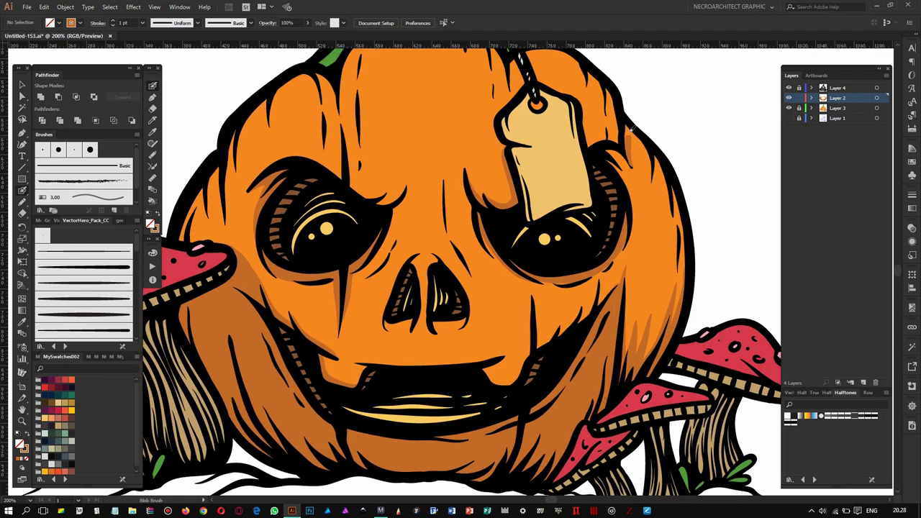
{"action": "left_click_drag", "start_coordinate": [610, 115], "coordinate": [595, 146]}
{"action": "mouse_move", "coordinate": [548, 331]}
{"action": "left_mouse_down"}
{"action": "mouse_move", "coordinate": [533, 262]}
{"action": "mouse_move", "coordinate": [536, 208]}
{"action": "left_mouse_up"}
{"action": "left_click_drag", "start_coordinate": [241, 133], "coordinate": [287, 264]}
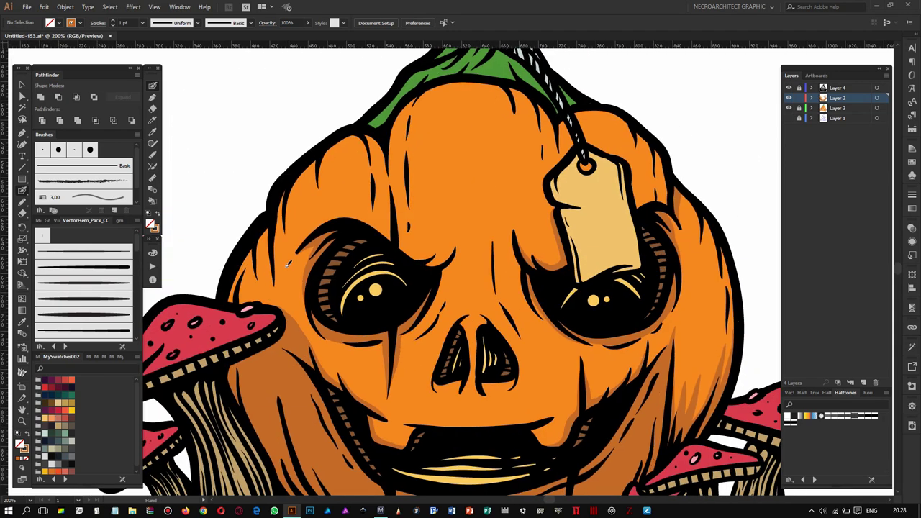
{"action": "mouse_move", "coordinate": [330, 148]}
{"action": "left_mouse_down"}
{"action": "mouse_move", "coordinate": [332, 173]}
{"action": "mouse_move", "coordinate": [419, 213]}
{"action": "mouse_move", "coordinate": [407, 214]}
{"action": "left_mouse_up"}
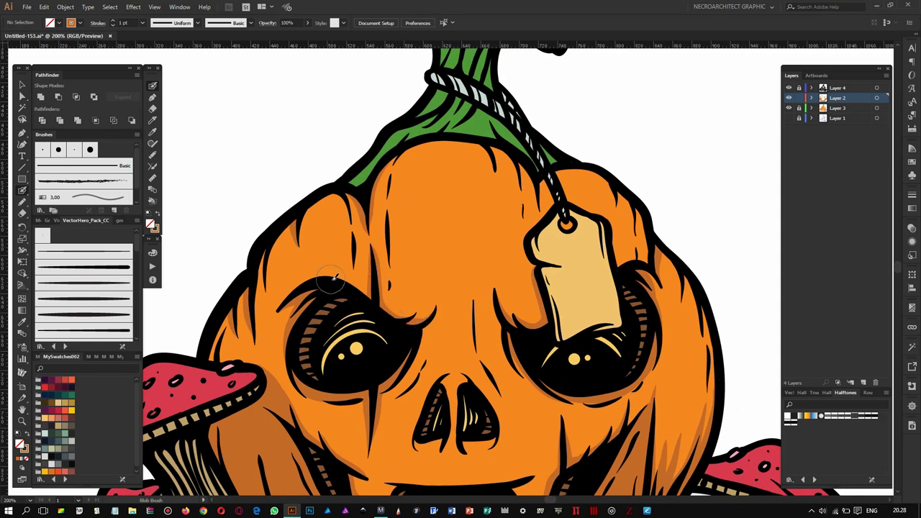
{"action": "left_click_drag", "start_coordinate": [335, 277], "coordinate": [315, 276]}
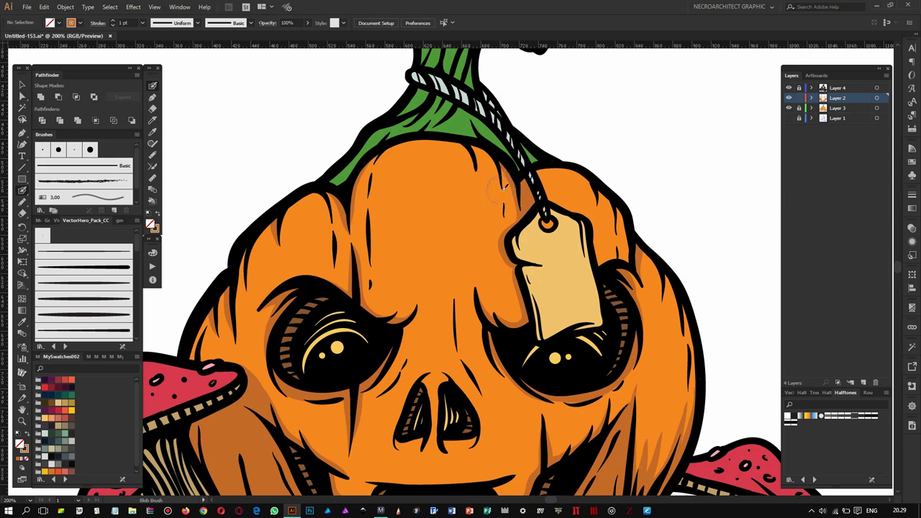
{"action": "left_click_drag", "start_coordinate": [554, 181], "coordinate": [547, 146]}
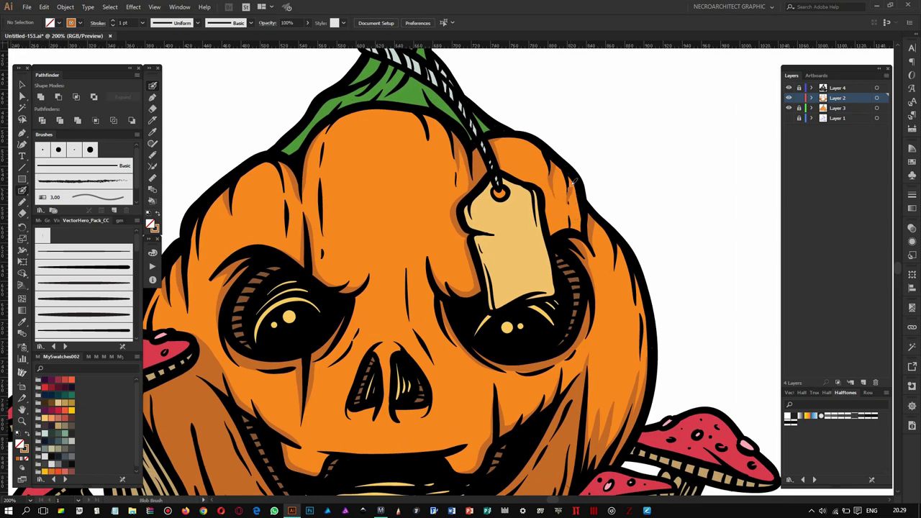
{"action": "left_click_drag", "start_coordinate": [486, 389], "coordinate": [482, 295]}
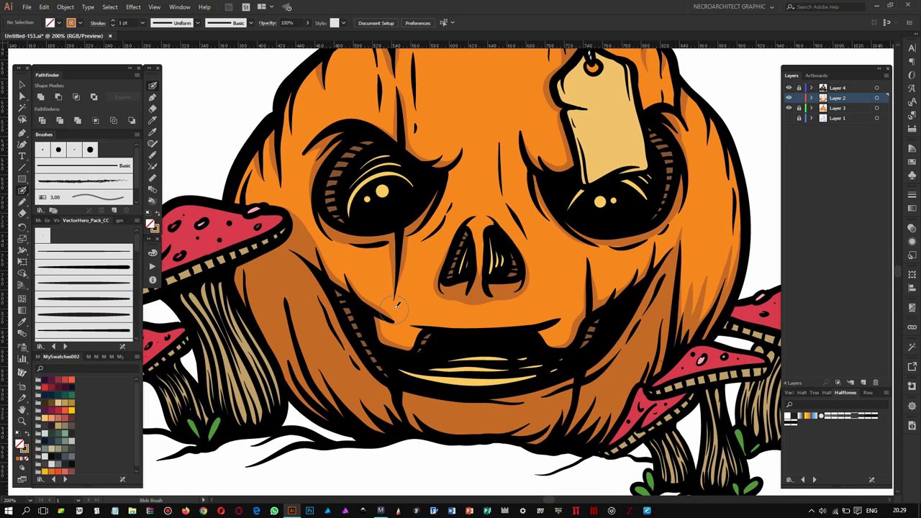
{"action": "mouse_move", "coordinate": [432, 328]}
{"action": "left_mouse_down"}
{"action": "mouse_move", "coordinate": [436, 212]}
{"action": "mouse_move", "coordinate": [446, 291]}
{"action": "left_mouse_up"}
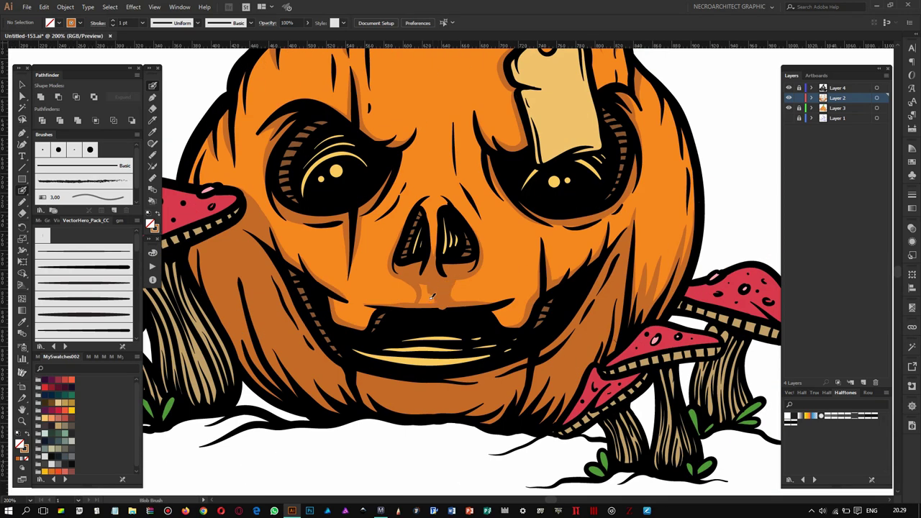
{"action": "left_click_drag", "start_coordinate": [425, 302], "coordinate": [333, 381]}
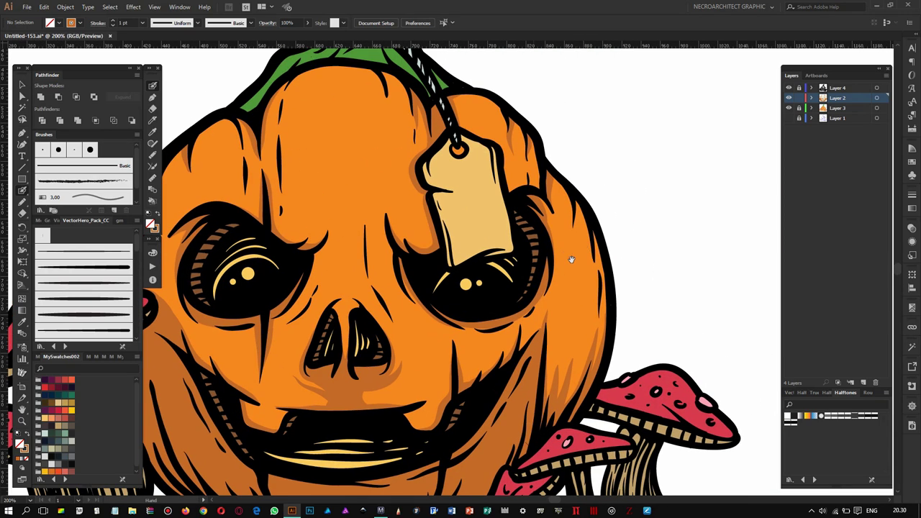
{"action": "scroll", "coordinate": [377, 150], "scroll_direction": "left", "scroll_amount": 5}
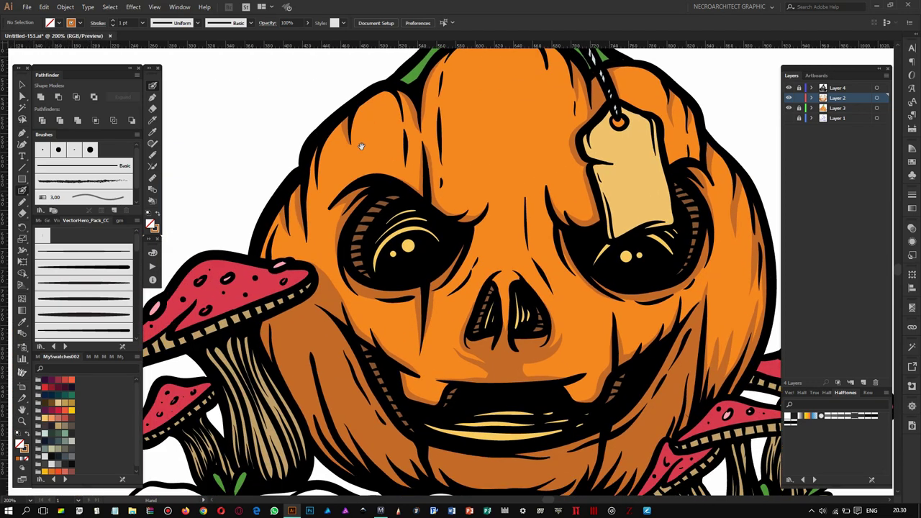
{"action": "scroll", "coordinate": [333, 158], "scroll_direction": "down", "scroll_amount": 1}
{"action": "scroll", "coordinate": [354, 152], "scroll_direction": "down", "scroll_amount": 1}
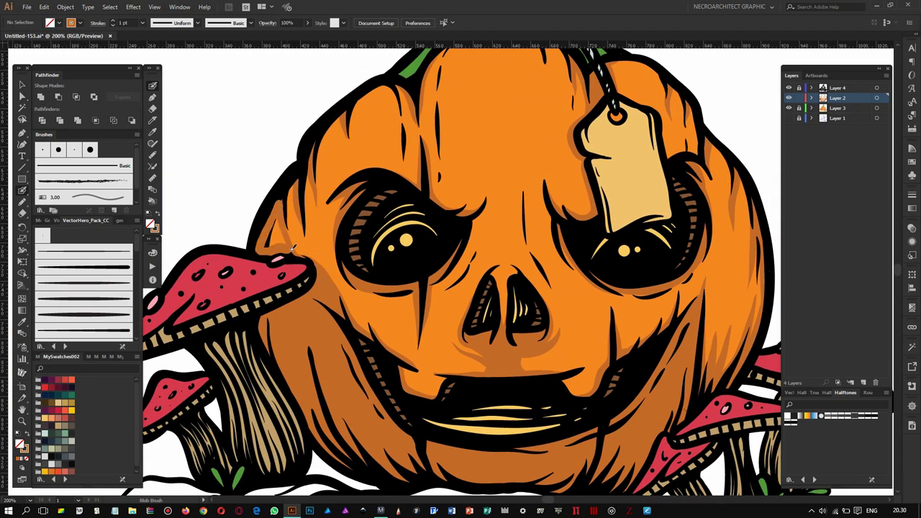
{"action": "scroll", "coordinate": [329, 238], "scroll_direction": "down", "scroll_amount": 1}
{"action": "scroll", "coordinate": [327, 239], "scroll_direction": "up", "scroll_amount": 2}
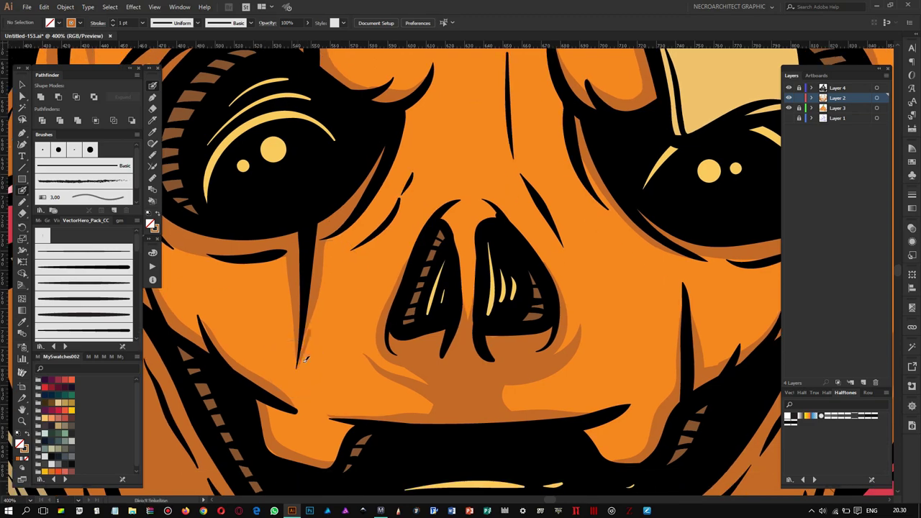
{"action": "scroll", "coordinate": [394, 137], "scroll_direction": "down", "scroll_amount": 1}
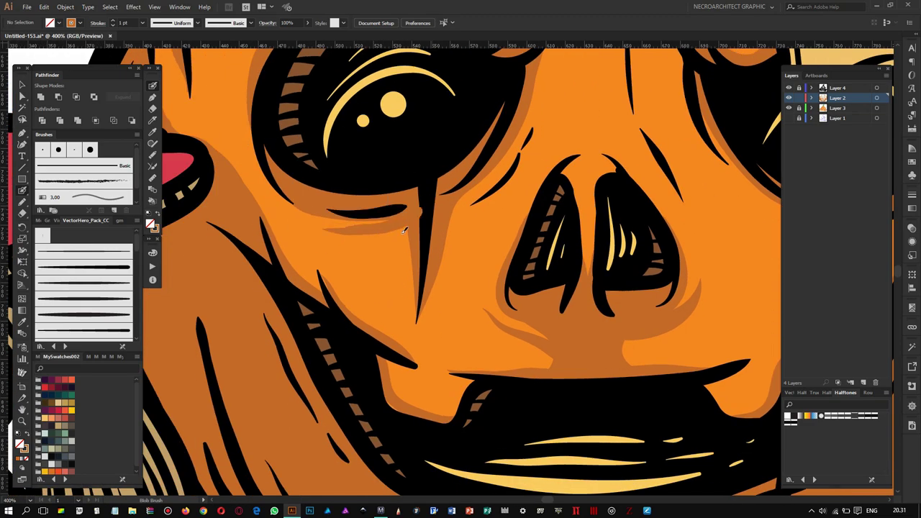
{"action": "scroll", "coordinate": [460, 216], "scroll_direction": "up", "scroll_amount": 2}
{"action": "scroll", "coordinate": [416, 180], "scroll_direction": "down", "scroll_amount": 1}
{"action": "scroll", "coordinate": [458, 149], "scroll_direction": "down", "scroll_amount": 1}
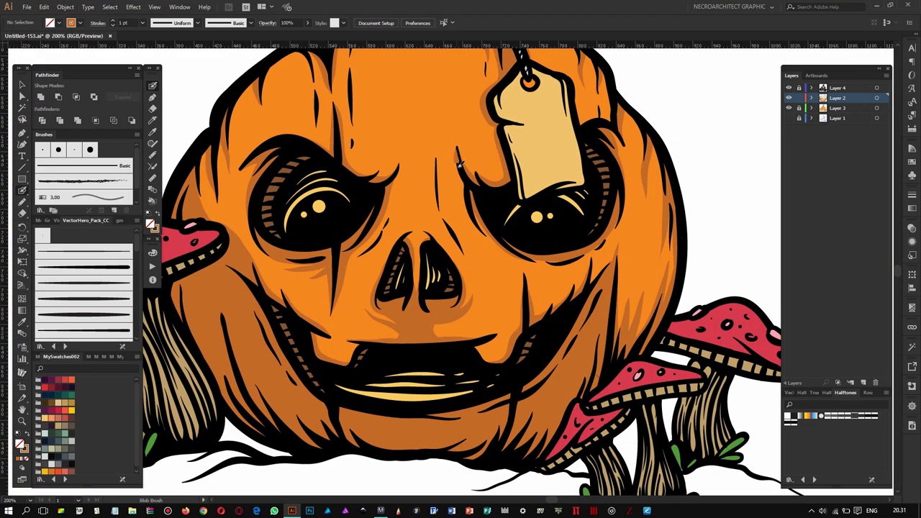
{"action": "scroll", "coordinate": [448, 217], "scroll_direction": "up", "scroll_amount": 1}
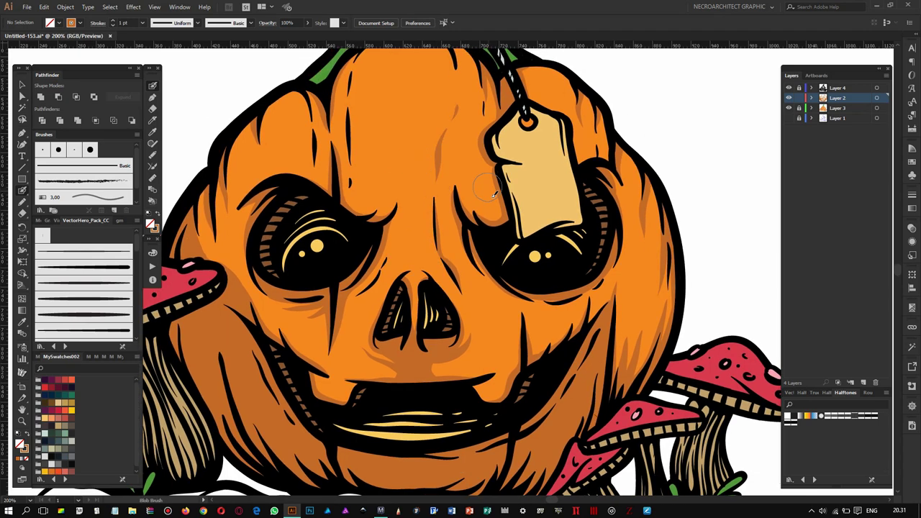
{"action": "scroll", "coordinate": [494, 266], "scroll_direction": "down", "scroll_amount": 2}
{"action": "scroll", "coordinate": [435, 261], "scroll_direction": "up", "scroll_amount": 2}
{"action": "scroll", "coordinate": [338, 244], "scroll_direction": "left", "scroll_amount": 3}
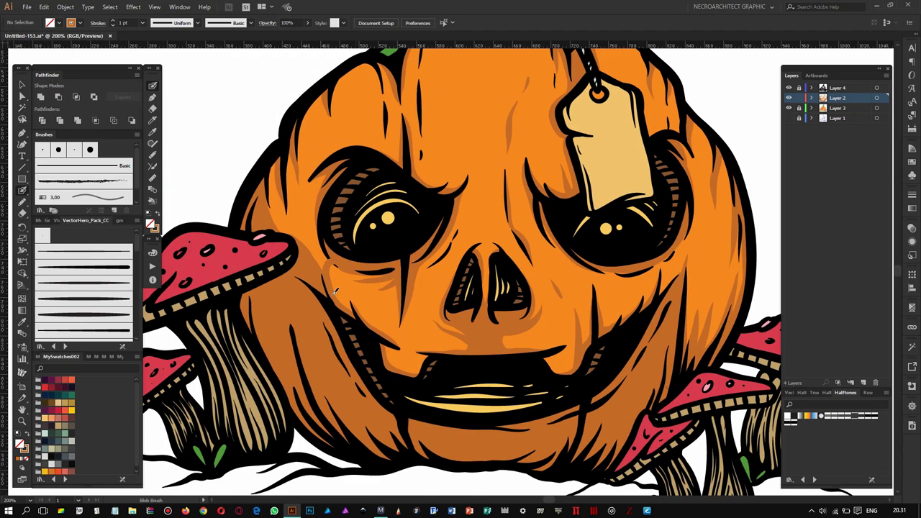
{"action": "scroll", "coordinate": [304, 160], "scroll_direction": "down", "scroll_amount": 2}
{"action": "scroll", "coordinate": [382, 208], "scroll_direction": "up", "scroll_amount": 1}
{"action": "scroll", "coordinate": [465, 255], "scroll_direction": "up", "scroll_amount": 2}
{"action": "scroll", "coordinate": [454, 75], "scroll_direction": "down", "scroll_amount": 3}
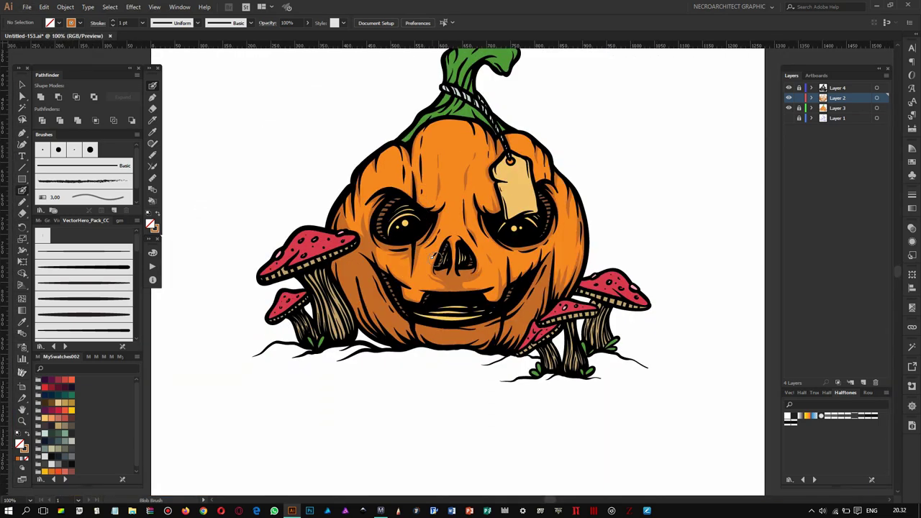
Sample the stem green and make a darker green the Blob Brush painting colour.
{"action": "key", "text": "i"}
{"action": "left_click", "coordinate": [457, 103]}
{"action": "double_click", "coordinate": [20, 444]}
{"action": "left_click", "coordinate": [421, 128]}
{"action": "scroll", "coordinate": [432, 113], "scroll_direction": "up", "scroll_amount": 2}
{"action": "key", "text": "shift+b"}
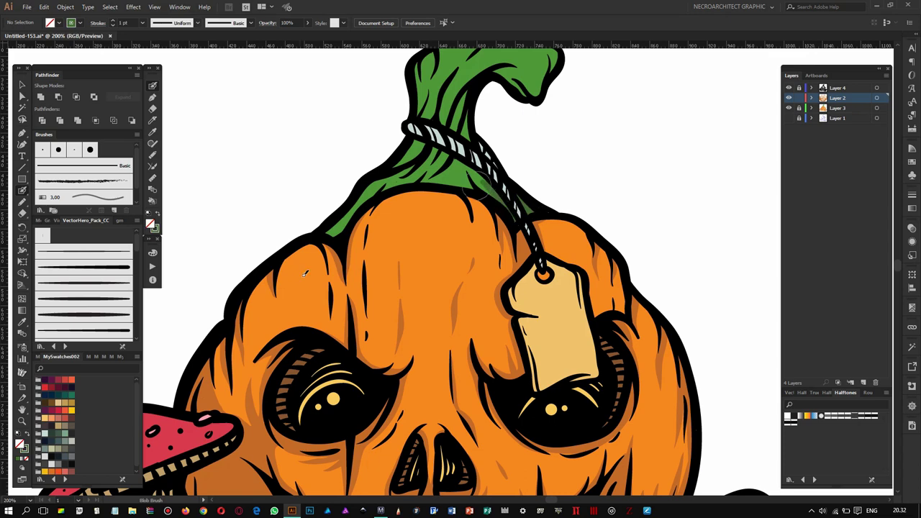
{"action": "double_click", "coordinate": [19, 444]}
{"action": "left_click", "coordinate": [249, 202]}
{"action": "left_click", "coordinate": [422, 123]}
{"action": "key", "text": "shift+x"}
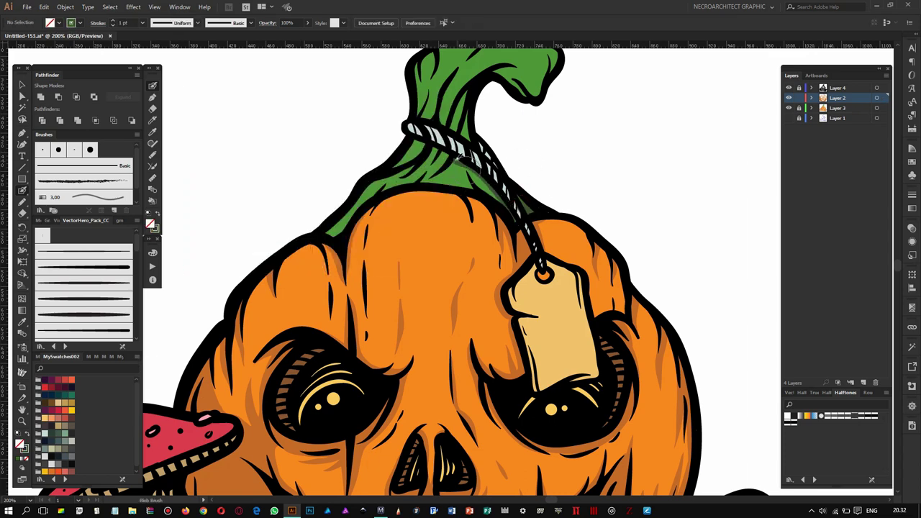
Paint dark green shading on the stem just beneath the rope.
{"action": "left_click_drag", "start_coordinate": [466, 177], "coordinate": [436, 185]}
{"action": "scroll", "coordinate": [453, 175], "scroll_direction": "left", "scroll_amount": 1}
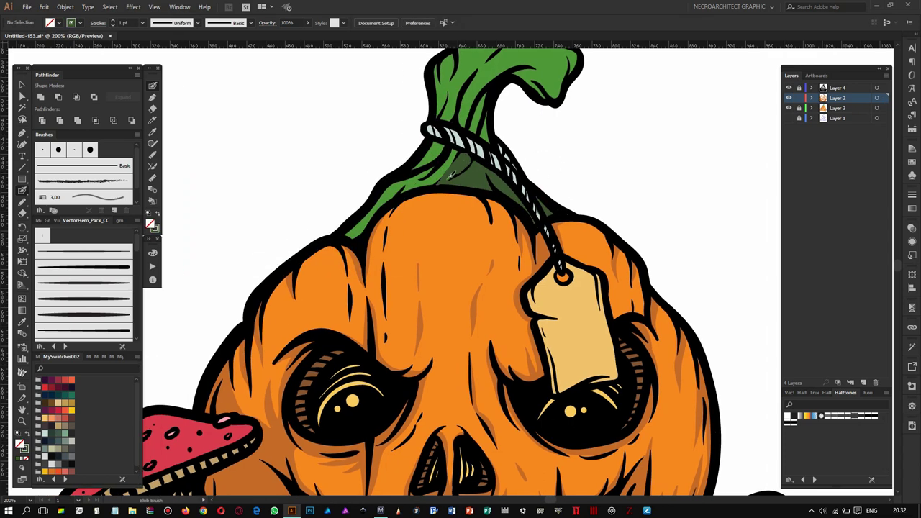
{"action": "scroll", "coordinate": [448, 171], "scroll_direction": "up", "scroll_amount": 2}
{"action": "scroll", "coordinate": [467, 177], "scroll_direction": "right", "scroll_amount": 1}
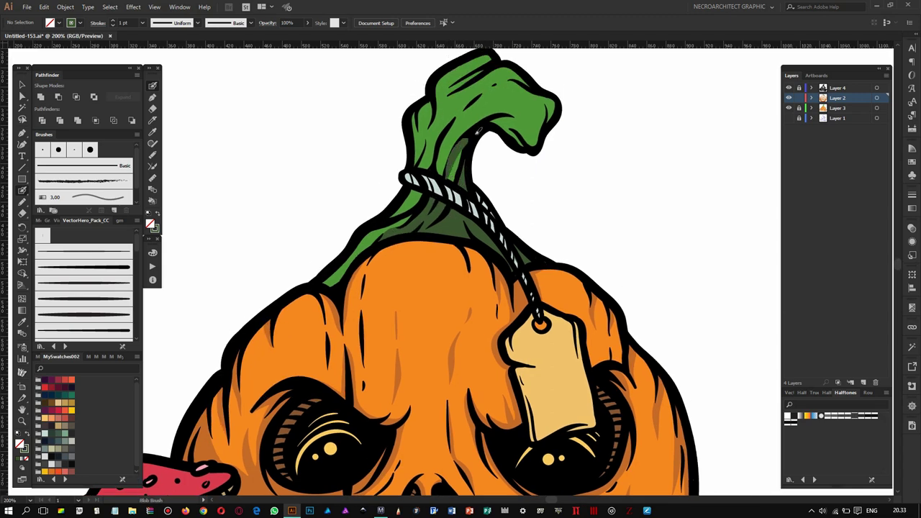
{"action": "scroll", "coordinate": [476, 130], "scroll_direction": "up", "scroll_amount": 2}
{"action": "scroll", "coordinate": [455, 180], "scroll_direction": "right", "scroll_amount": 1}
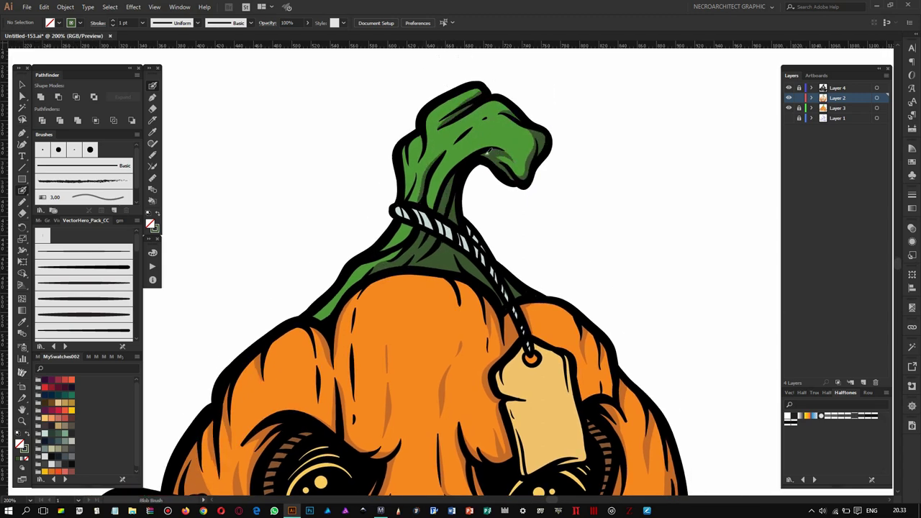
{"action": "scroll", "coordinate": [489, 144], "scroll_direction": "down", "scroll_amount": 2}
{"action": "scroll", "coordinate": [475, 123], "scroll_direction": "left", "scroll_amount": 3}
{"action": "scroll", "coordinate": [504, 144], "scroll_direction": "down", "scroll_amount": 3}
{"action": "scroll", "coordinate": [464, 165], "scroll_direction": "left", "scroll_amount": 2}
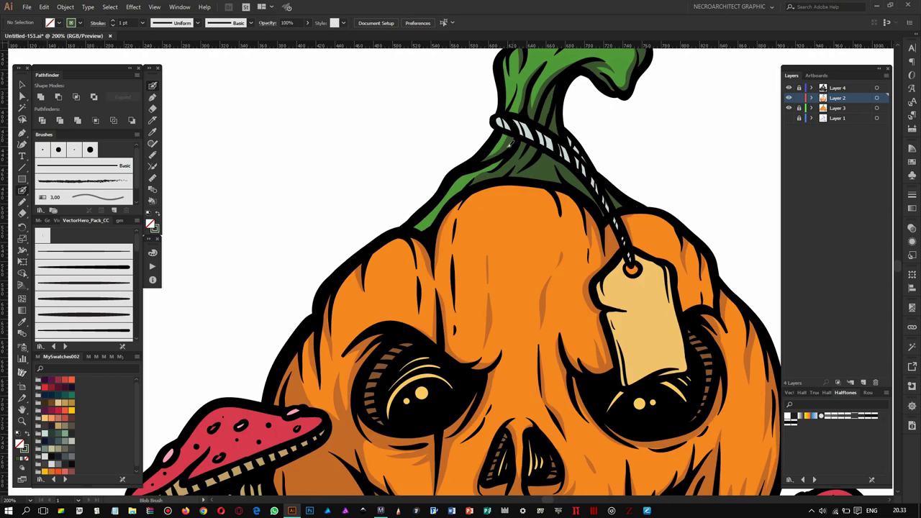
{"action": "scroll", "coordinate": [433, 213], "scroll_direction": "down", "scroll_amount": 2}
{"action": "scroll", "coordinate": [435, 173], "scroll_direction": "down", "scroll_amount": 3}
{"action": "scroll", "coordinate": [435, 130], "scroll_direction": "down", "scroll_amount": 1}
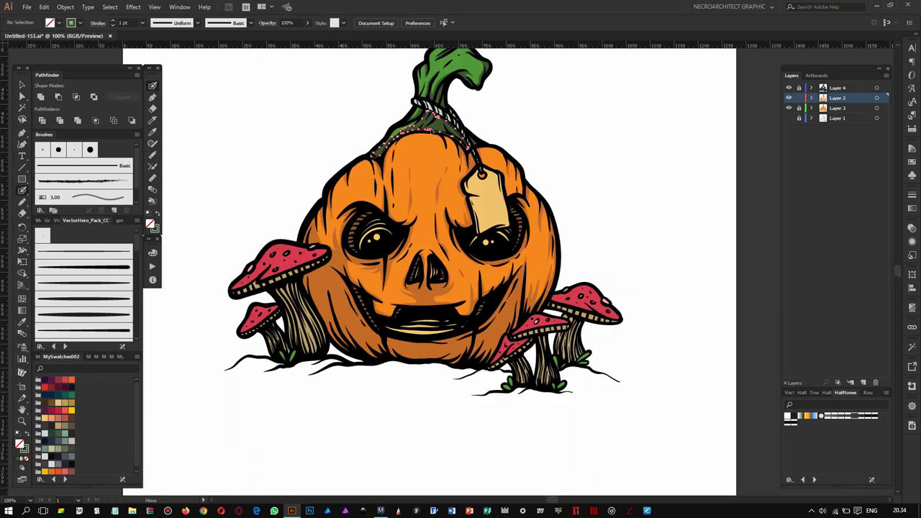
Sample the mushroom cap red and set a darker red for the Blob Brush.
{"action": "key", "text": "i"}
{"action": "left_click", "coordinate": [284, 246]}
{"action": "double_click", "coordinate": [20, 444]}
{"action": "key", "text": "Return"}
{"action": "scroll", "coordinate": [284, 314], "scroll_direction": "up", "scroll_amount": 3}
{"action": "key", "text": "shift+b"}
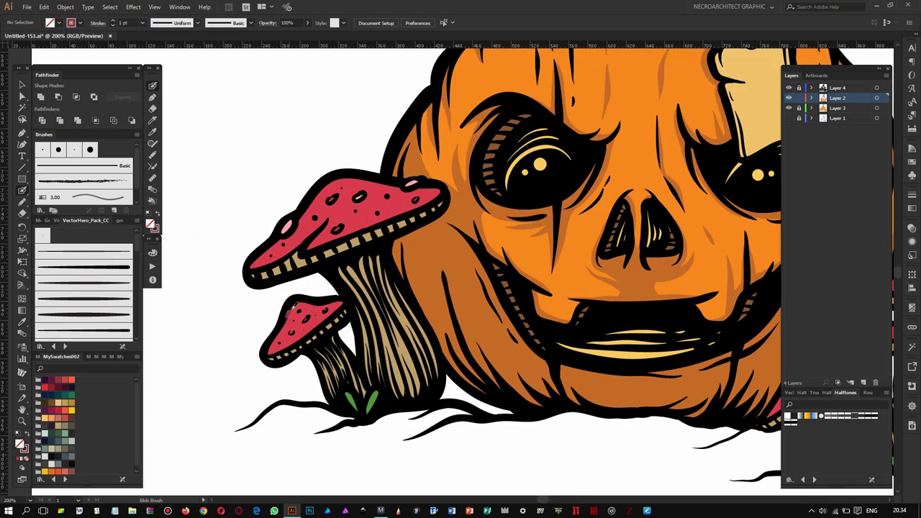
Paint darker red shading on the small and large mushroom caps.
{"action": "left_click_drag", "start_coordinate": [317, 324], "coordinate": [299, 304]}
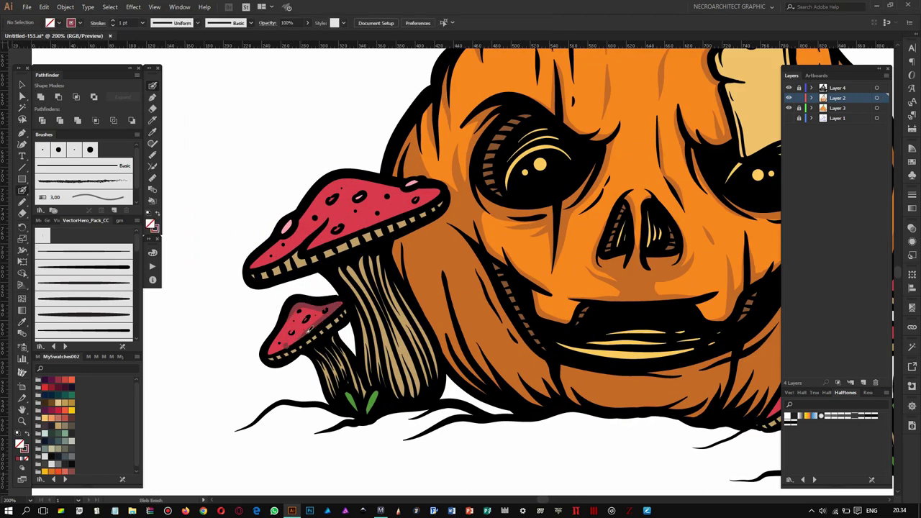
{"action": "left_click_drag", "start_coordinate": [334, 317], "coordinate": [333, 325]}
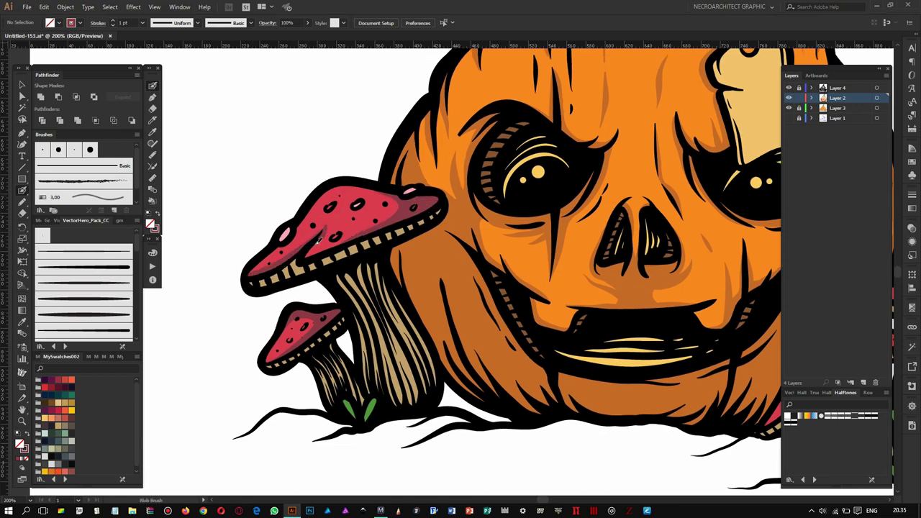
{"action": "mouse_move", "coordinate": [806, 371]}
{"action": "left_mouse_down"}
{"action": "mouse_move", "coordinate": [474, 329]}
{"action": "mouse_move", "coordinate": [403, 278]}
{"action": "mouse_move", "coordinate": [367, 284]}
{"action": "left_mouse_up"}
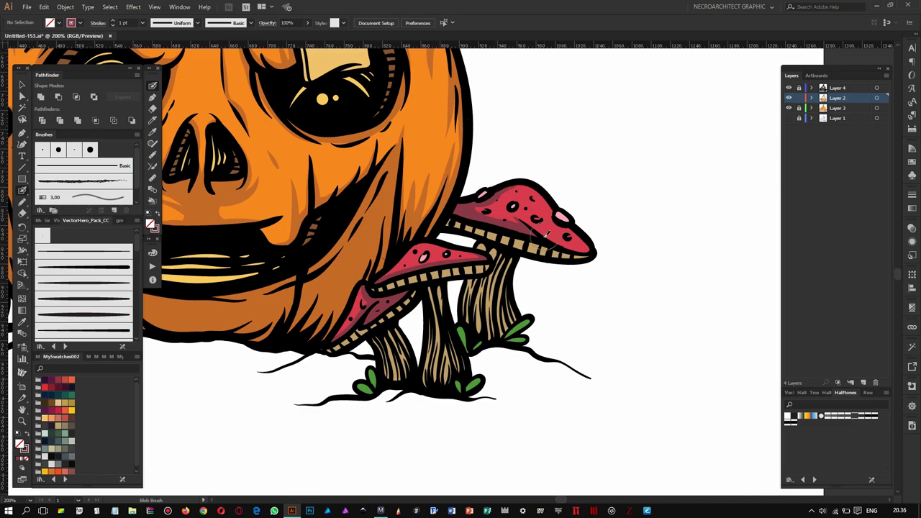
{"action": "scroll", "coordinate": [583, 242], "scroll_direction": "down", "scroll_amount": 5, "text": "alt"}
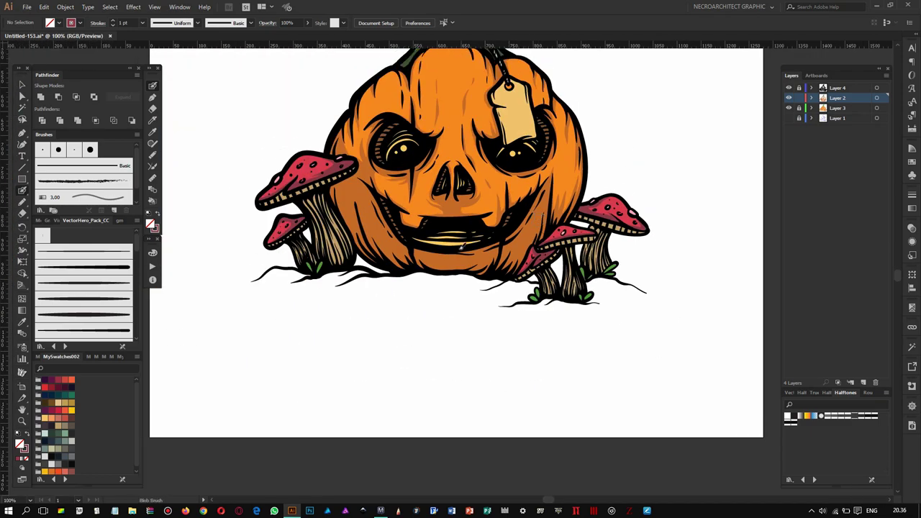
{"action": "scroll", "coordinate": [475, 231], "scroll_direction": "up", "scroll_amount": 3, "text": "alt"}
{"action": "double_click", "coordinate": [19, 444]}
Shade the small and large left-hand mushroom stems with the darker tan.
{"action": "key", "text": "Return"}
{"action": "scroll", "coordinate": [360, 237], "scroll_direction": "up", "scroll_amount": 1, "text": "alt"}
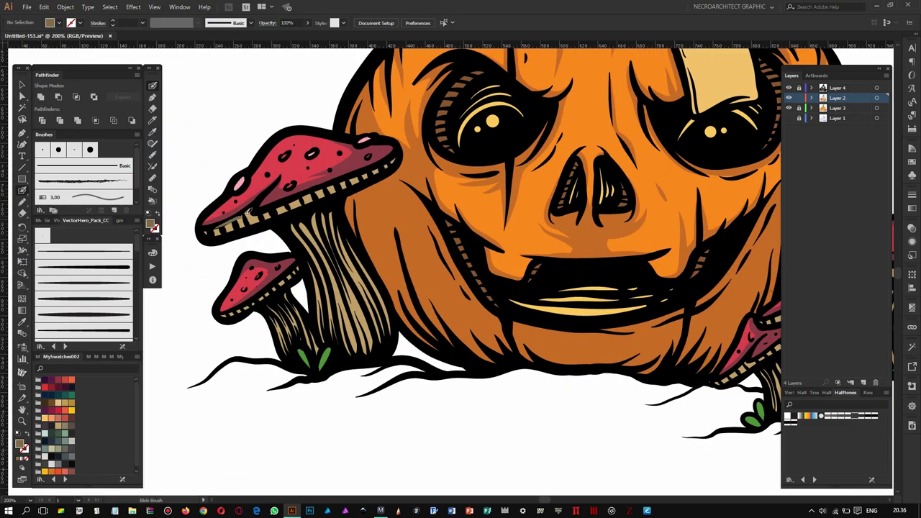
{"action": "key", "text": "shift+b"}
{"action": "scroll", "coordinate": [219, 272], "scroll_direction": "down", "scroll_amount": 2}
{"action": "left_click_drag", "start_coordinate": [308, 286], "coordinate": [293, 295]}
{"action": "left_click_drag", "start_coordinate": [317, 257], "coordinate": [302, 187]}
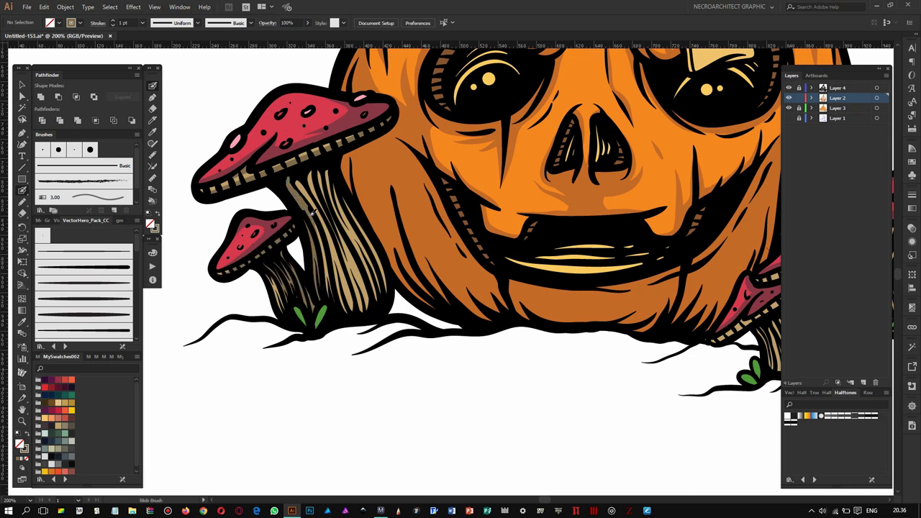
{"action": "left_click_drag", "start_coordinate": [339, 309], "coordinate": [385, 265]}
{"action": "left_click_drag", "start_coordinate": [364, 296], "coordinate": [381, 262]}
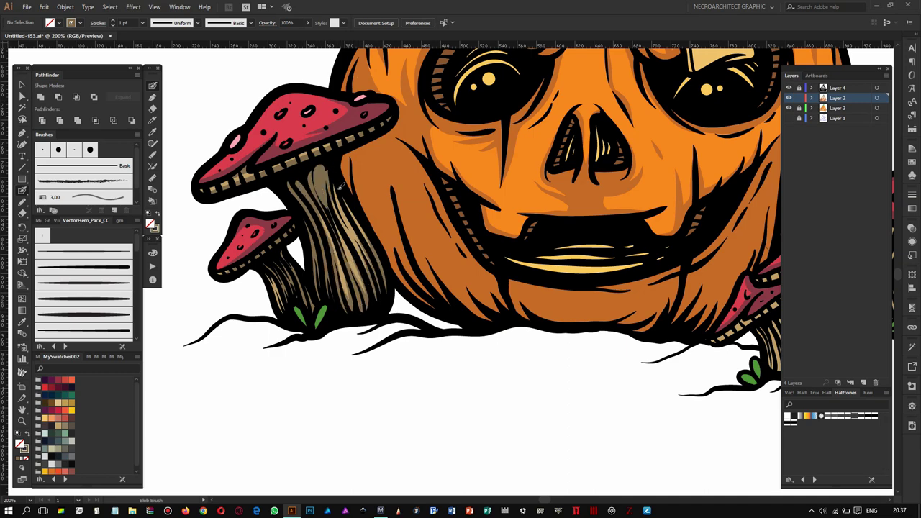
Darken the gill band under the right-hand mushroom cap, then view the whole artwork.
{"action": "left_click_drag", "start_coordinate": [318, 205], "coordinate": [45, 111]}
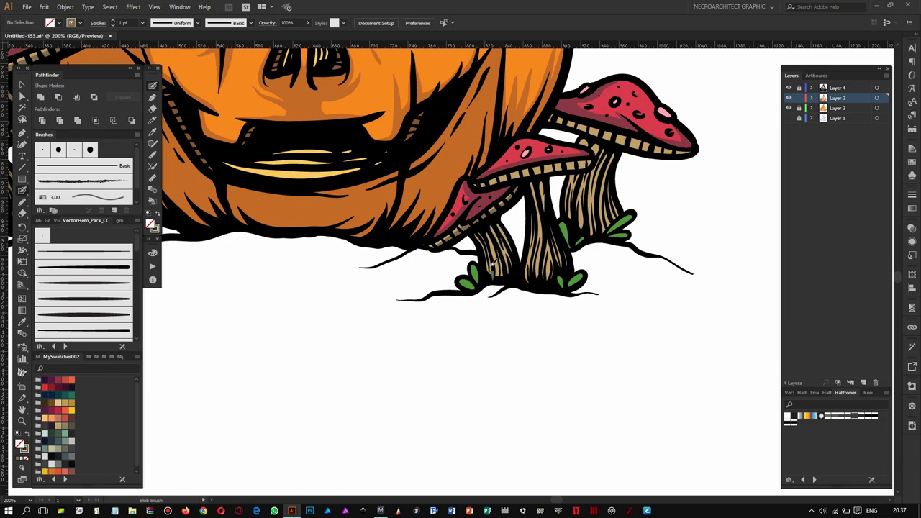
{"action": "left_click_drag", "start_coordinate": [557, 260], "coordinate": [555, 265]}
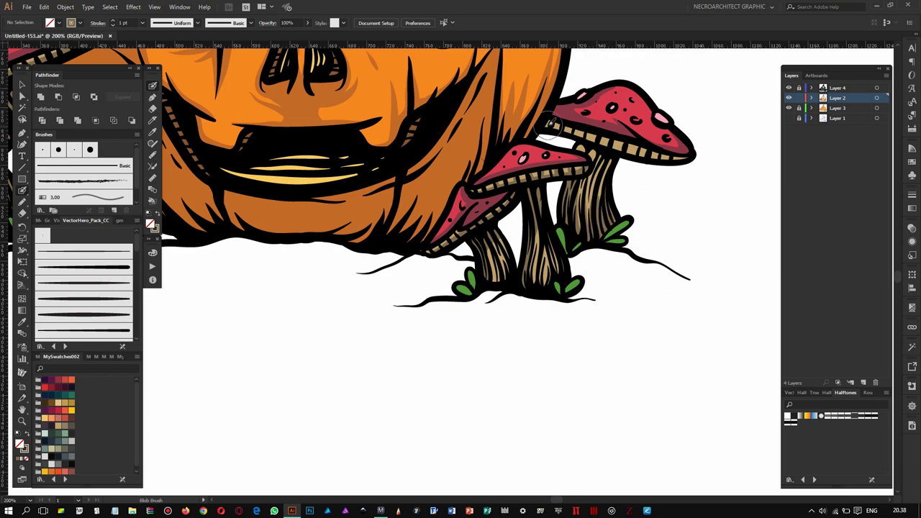
{"action": "left_click_drag", "start_coordinate": [650, 153], "coordinate": [606, 137]}
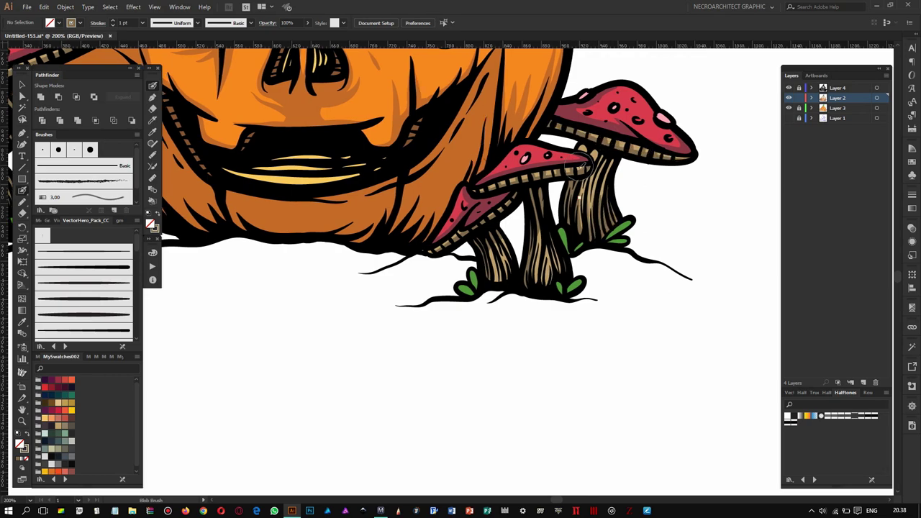
{"action": "scroll", "coordinate": [651, 164], "scroll_direction": "left", "scroll_amount": 10}
{"action": "scroll", "coordinate": [407, 134], "scroll_direction": "up", "scroll_amount": 2}
{"action": "key", "text": "ctrl+0"}
{"action": "scroll", "coordinate": [477, 208], "scroll_direction": "up", "scroll_amount": 2}
{"action": "scroll", "coordinate": [477, 207], "scroll_direction": "up", "scroll_amount": 2}
Sample the tan from a mushroom stem as the fill colour.
{"action": "key", "text": "i"}
{"action": "left_click", "coordinate": [554, 216]}
{"action": "double_click", "coordinate": [19, 444]}
{"action": "left_click", "coordinate": [421, 126]}
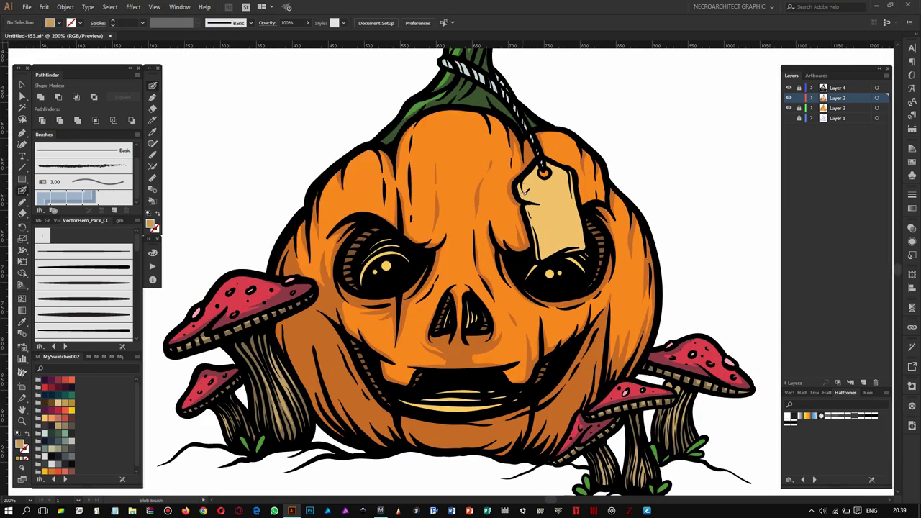
Target Layer 4 with the Blob Brush and draw a short stroke near the pumpkin top.
{"action": "key", "text": "shift+b"}
{"action": "scroll", "coordinate": [511, 194], "scroll_direction": "up", "scroll_amount": 1}
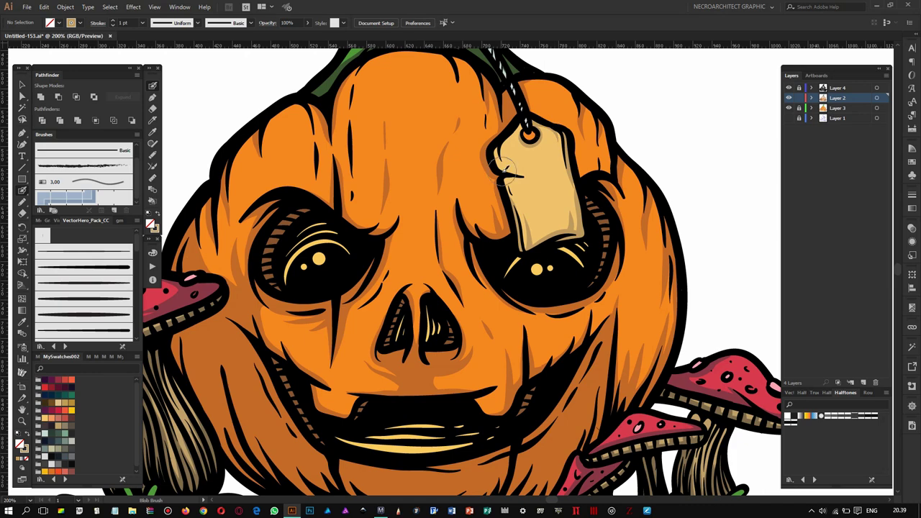
{"action": "scroll", "coordinate": [550, 129], "scroll_direction": "down", "scroll_amount": 3}
{"action": "scroll", "coordinate": [461, 216], "scroll_direction": "down", "scroll_amount": 2}
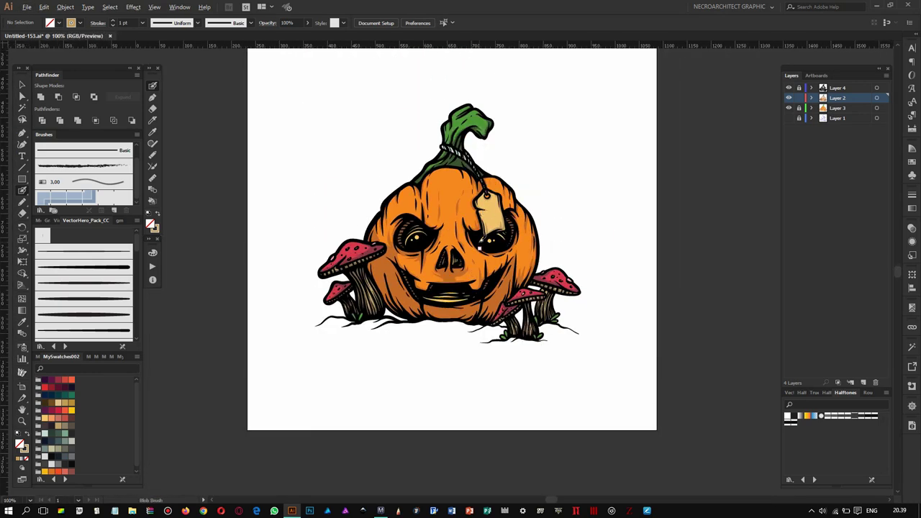
{"action": "scroll", "coordinate": [461, 180], "scroll_direction": "up", "scroll_amount": 3}
{"action": "left_click", "coordinate": [838, 87]}
{"action": "scroll", "coordinate": [430, 174], "scroll_direction": "up", "scroll_amount": 2}
{"action": "left_click_drag", "start_coordinate": [441, 105], "coordinate": [436, 79]}
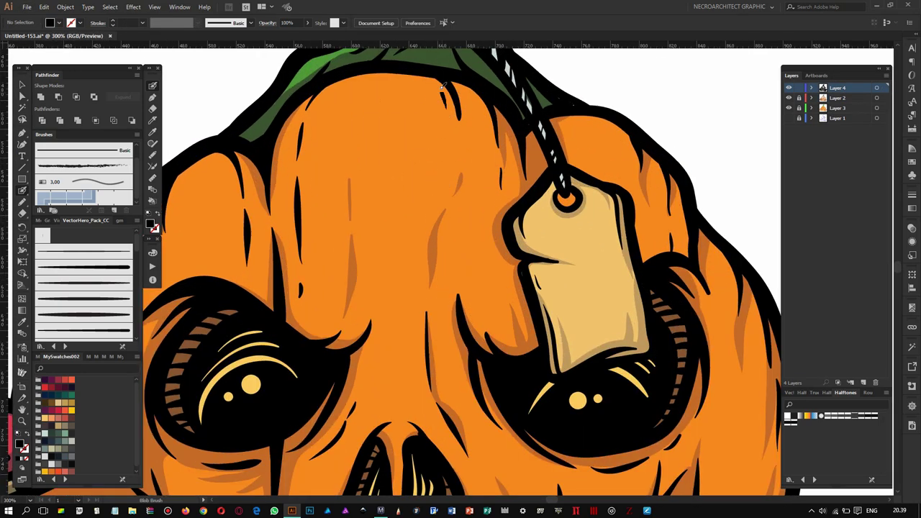
Make black the painting colour and add a black detail stroke on the pumpkin.
{"action": "scroll", "coordinate": [468, 98], "scroll_direction": "down", "scroll_amount": 3}
{"action": "scroll", "coordinate": [489, 105], "scroll_direction": "right", "scroll_amount": 2}
{"action": "key", "text": "shift+x"}
{"action": "scroll", "coordinate": [476, 166], "scroll_direction": "down", "scroll_amount": 5}
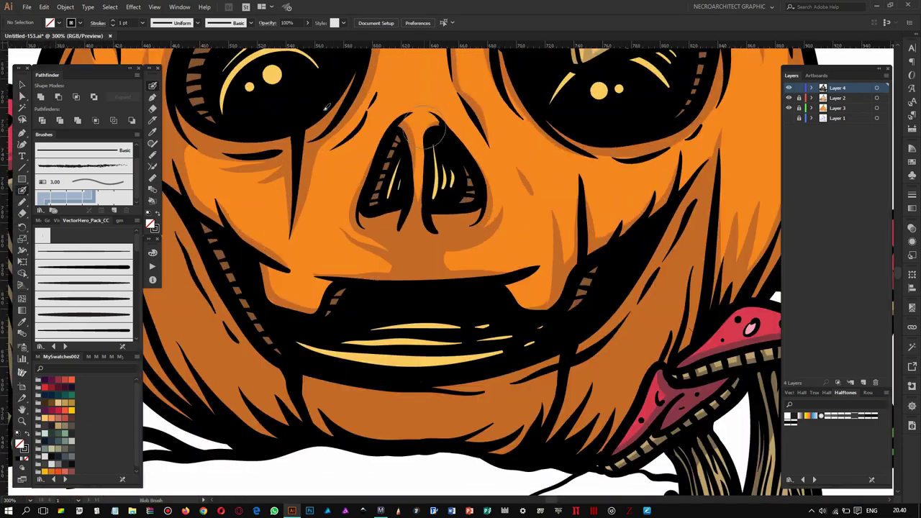
{"action": "scroll", "coordinate": [432, 221], "scroll_direction": "left", "scroll_amount": 3}
{"action": "scroll", "coordinate": [432, 221], "scroll_direction": "down", "scroll_amount": 3}
{"action": "scroll", "coordinate": [366, 196], "scroll_direction": "up", "scroll_amount": 2}
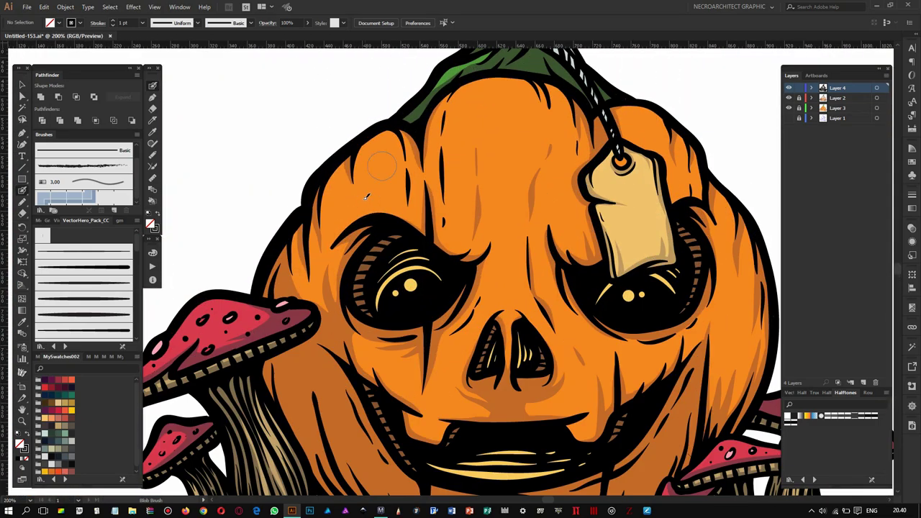
{"action": "scroll", "coordinate": [389, 176], "scroll_direction": "down", "scroll_amount": 3}
{"action": "scroll", "coordinate": [504, 191], "scroll_direction": "right", "scroll_amount": 4}
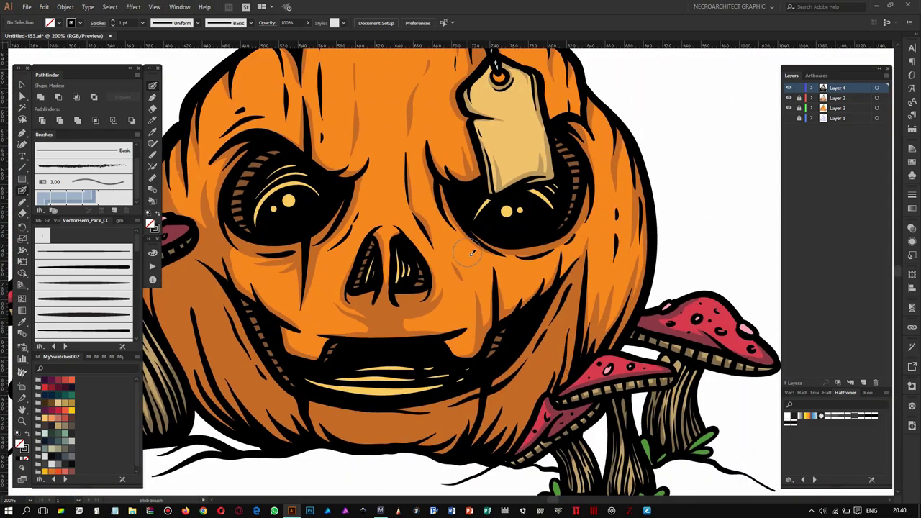
{"action": "scroll", "coordinate": [382, 189], "scroll_direction": "up", "scroll_amount": 1}
{"action": "scroll", "coordinate": [380, 180], "scroll_direction": "up", "scroll_amount": 2}
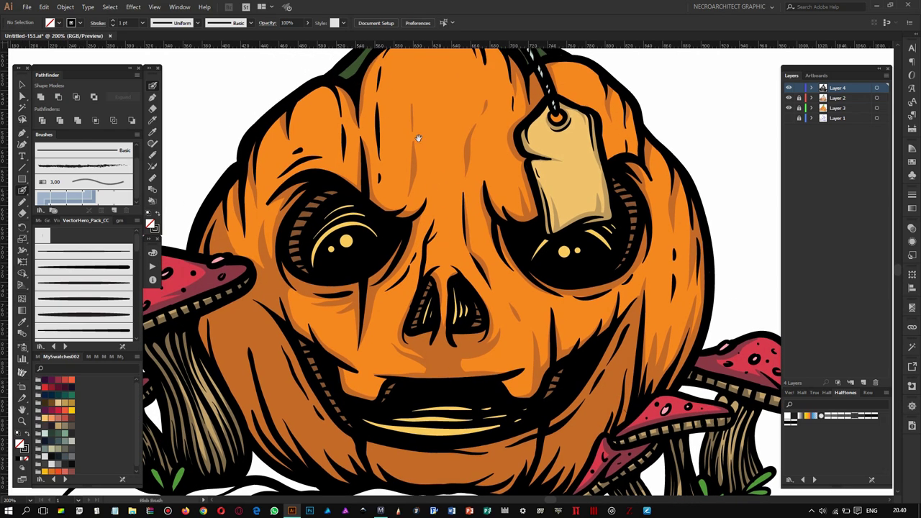
{"action": "scroll", "coordinate": [417, 171], "scroll_direction": "down", "scroll_amount": 1}
{"action": "scroll", "coordinate": [389, 216], "scroll_direction": "down", "scroll_amount": 2}
{"action": "scroll", "coordinate": [374, 252], "scroll_direction": "down", "scroll_amount": 2}
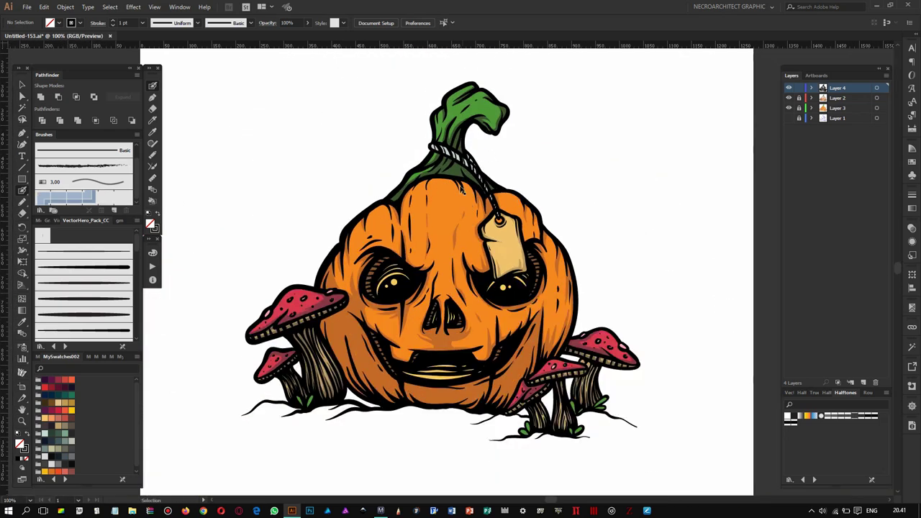
{"action": "scroll", "coordinate": [354, 296], "scroll_direction": "up", "scroll_amount": 4}
{"action": "scroll", "coordinate": [354, 296], "scroll_direction": "up", "scroll_amount": 2}
{"action": "left_click_drag", "start_coordinate": [293, 223], "coordinate": [300, 236]}
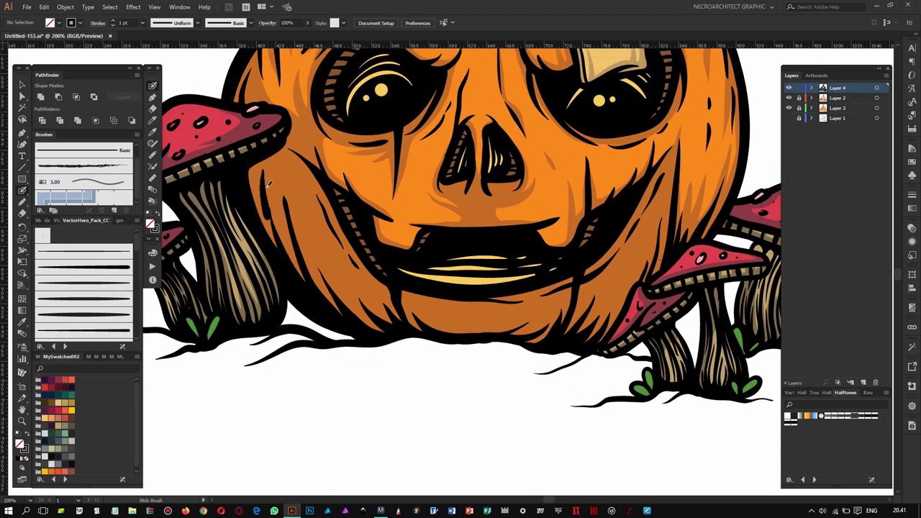
Paint thin and tapered hair strokes along the pumpkin's lower left cheek.
{"action": "left_click_drag", "start_coordinate": [308, 283], "coordinate": [332, 325]}
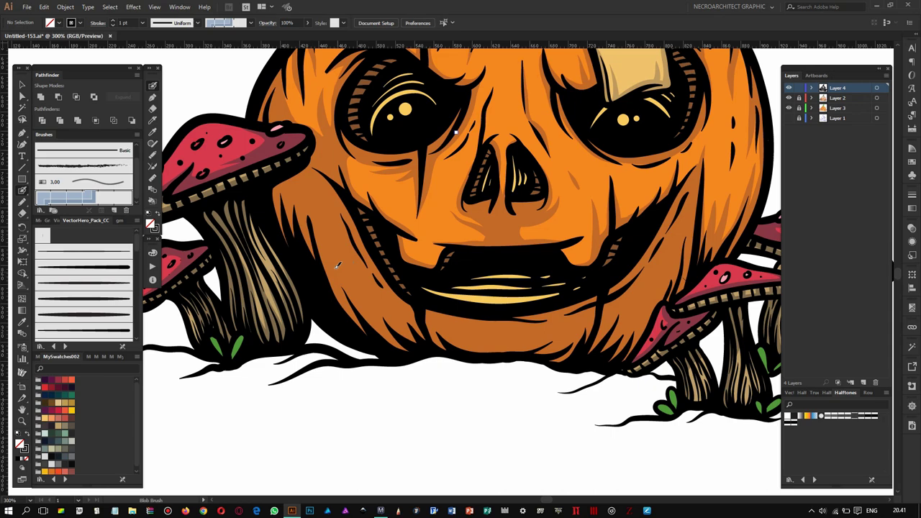
{"action": "scroll", "coordinate": [311, 271], "scroll_direction": "up", "scroll_amount": 2}
{"action": "key", "text": "b"}
{"action": "left_click_drag", "start_coordinate": [300, 181], "coordinate": [319, 242]}
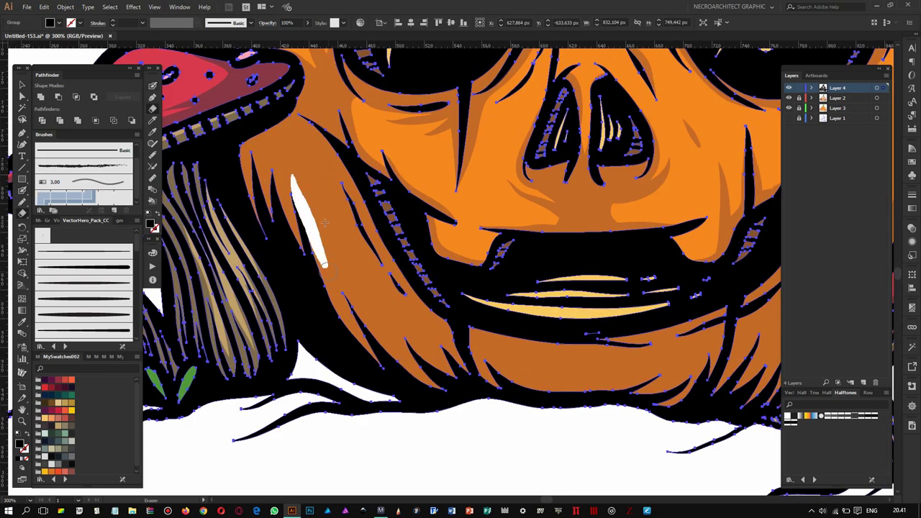
{"action": "key", "text": "shift+b"}
{"action": "left_click_drag", "start_coordinate": [298, 213], "coordinate": [294, 175]}
{"action": "left_click_drag", "start_coordinate": [337, 297], "coordinate": [331, 238]}
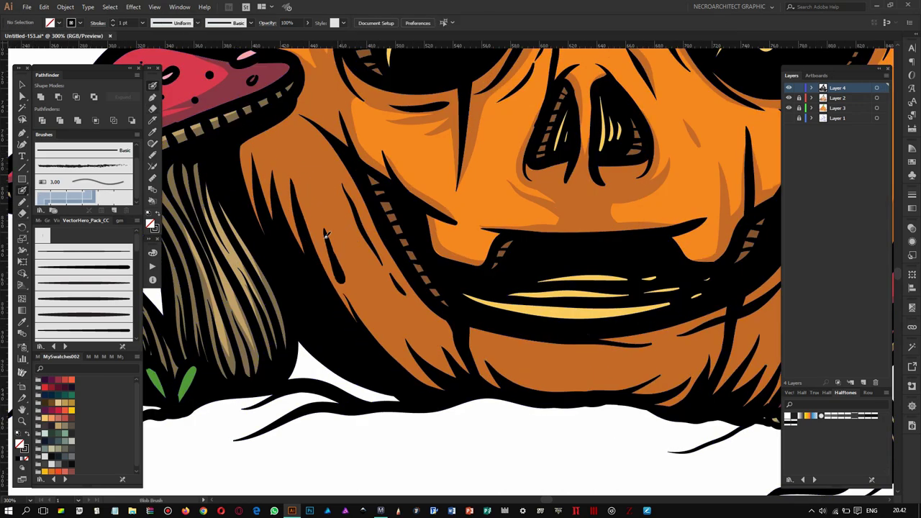
{"action": "key", "text": "b"}
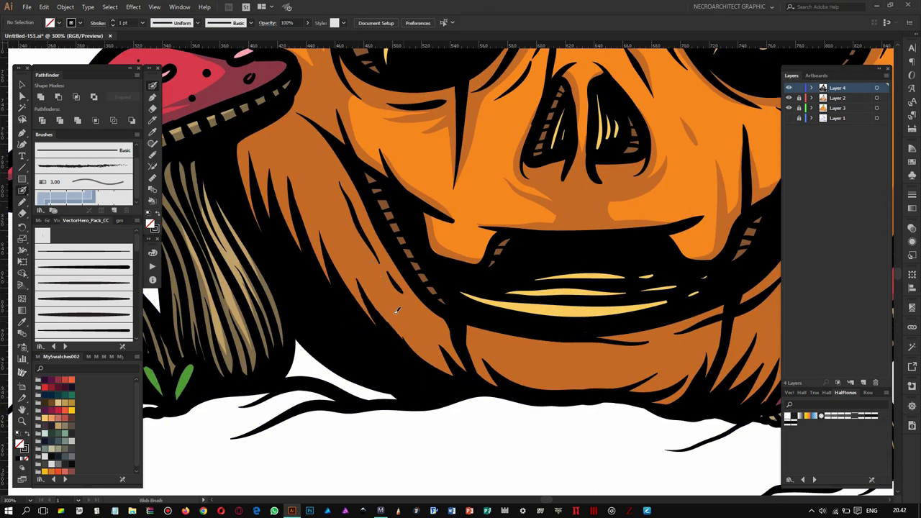
Add a thin hair stroke above the right mushroom cap and create a new layer.
{"action": "key", "text": "ctrl+0"}
{"action": "scroll", "coordinate": [566, 175], "scroll_direction": "up", "scroll_amount": 4}
{"action": "scroll", "coordinate": [566, 175], "scroll_direction": "up", "scroll_amount": 2}
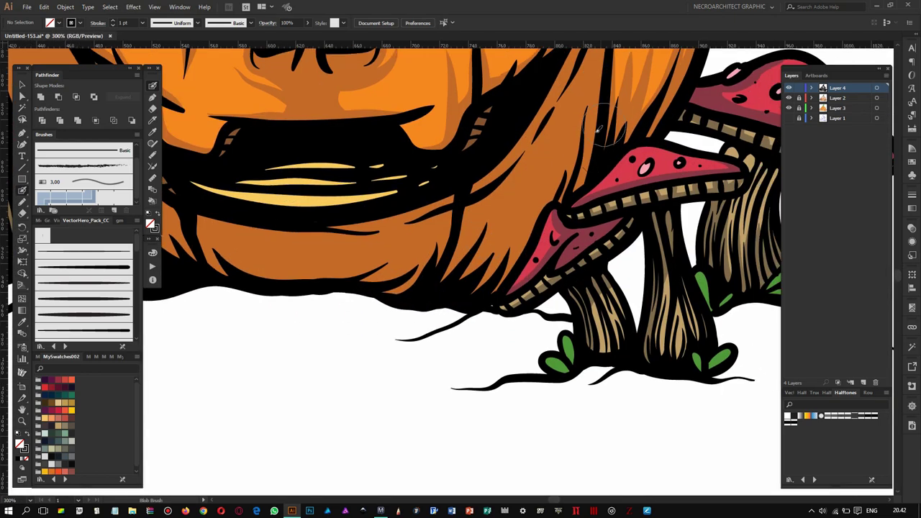
{"action": "left_click_drag", "start_coordinate": [581, 52], "coordinate": [555, 207]}
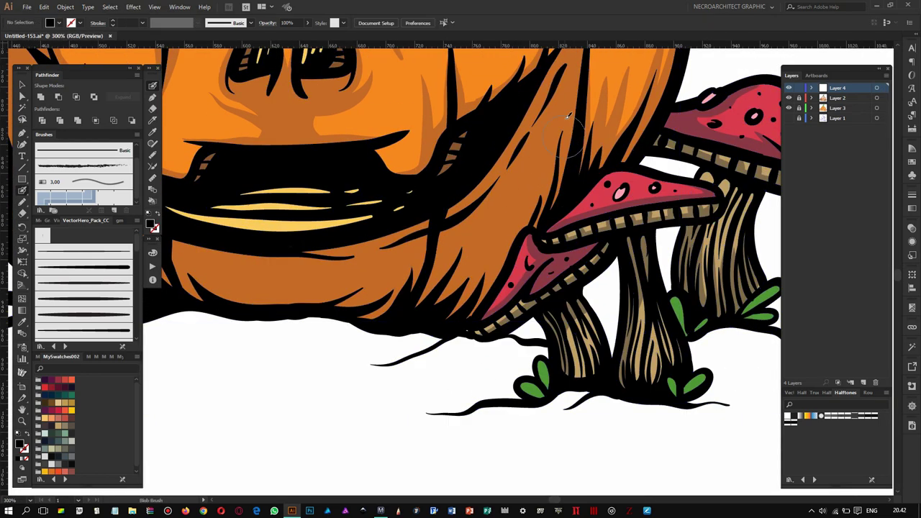
{"action": "left_click_drag", "start_coordinate": [475, 263], "coordinate": [522, 207]}
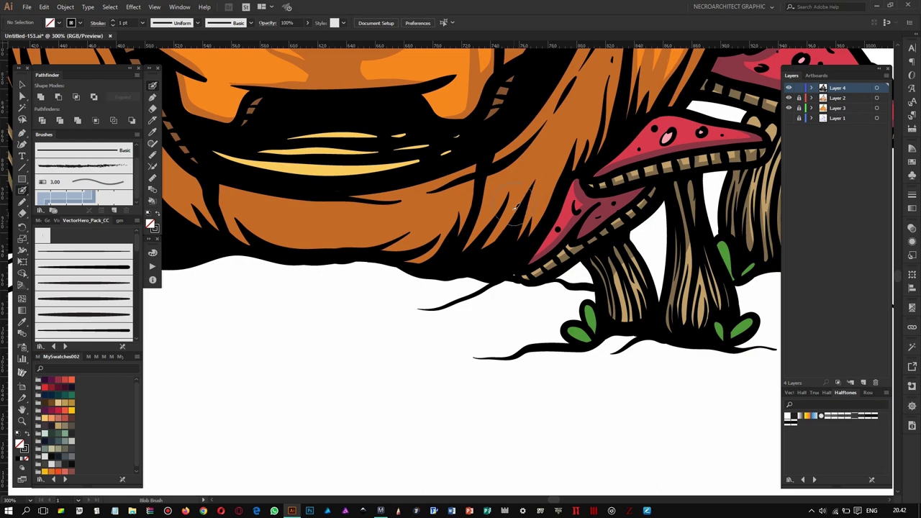
{"action": "scroll", "coordinate": [515, 206], "scroll_direction": "down", "scroll_amount": 2}
{"action": "scroll", "coordinate": [465, 281], "scroll_direction": "up", "scroll_amount": 2}
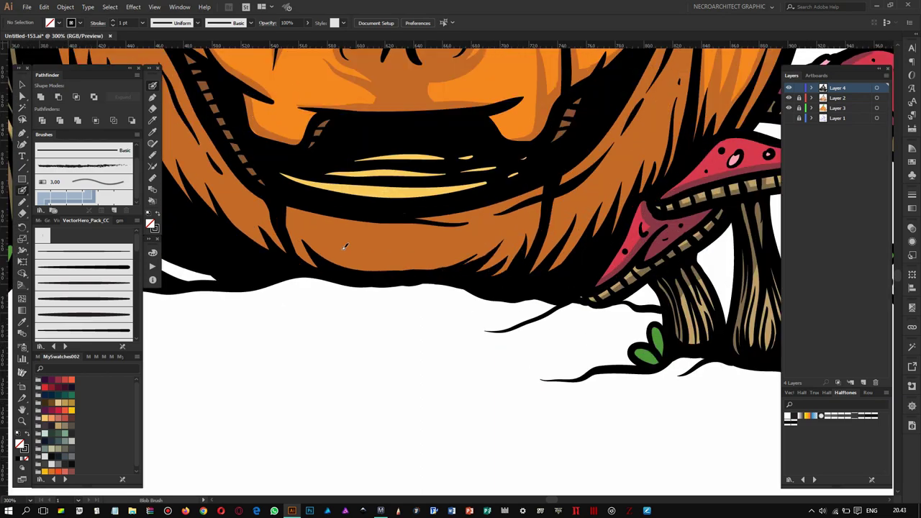
{"action": "scroll", "coordinate": [345, 247], "scroll_direction": "down", "scroll_amount": 4}
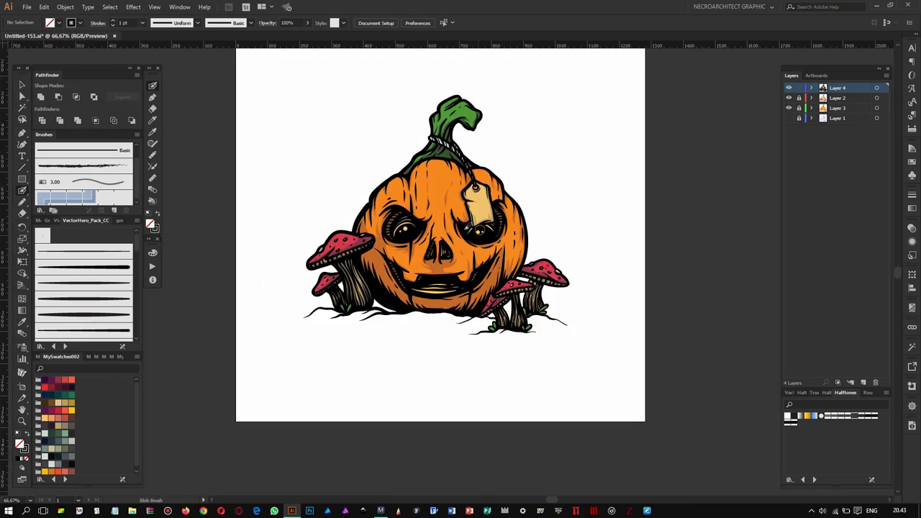
{"action": "scroll", "coordinate": [460, 238], "scroll_direction": "up", "scroll_amount": 1}
{"action": "left_click", "coordinate": [838, 118]}
Recolor all Layer 4 linework dark brown (3F2D31) and add an artboard-sized dark rectangle on the new layer.
{"action": "left_click", "coordinate": [864, 382]}
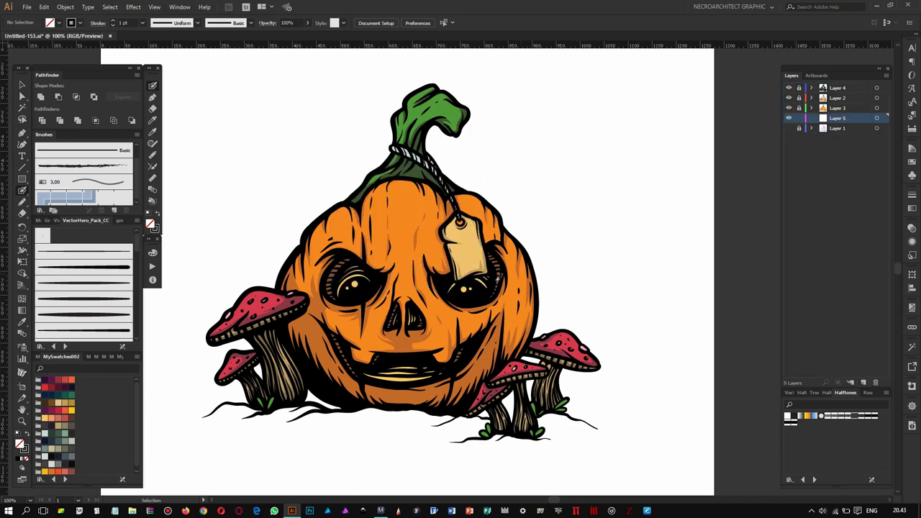
{"action": "scroll", "coordinate": [497, 275], "scroll_direction": "down", "scroll_amount": 1}
{"action": "key", "text": "ctrl+a"}
{"action": "double_click", "coordinate": [19, 444]}
{"action": "type", "text": "3F2D31"}
{"action": "key", "text": "Return"}
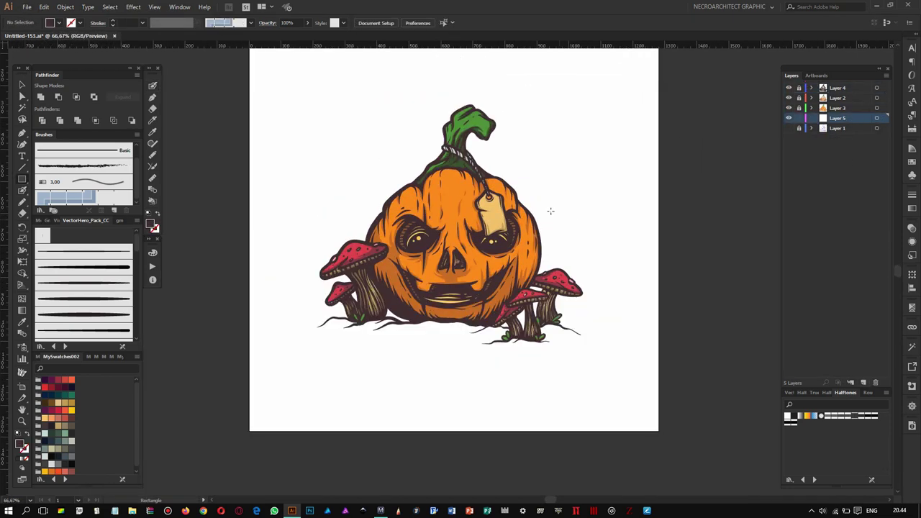
{"action": "key", "text": "Return"}
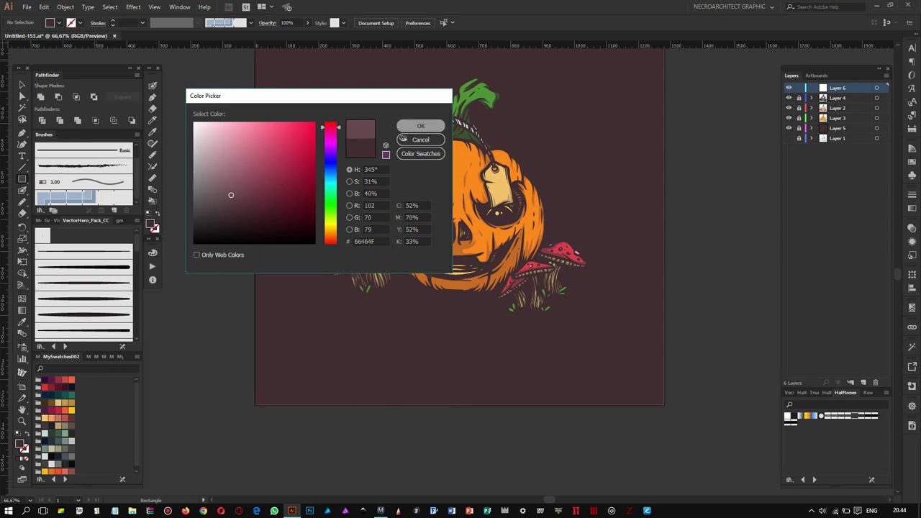
Paint lighter maroon Blob Brush highlights along the left roots.
{"action": "scroll", "coordinate": [264, 216], "scroll_direction": "up", "scroll_amount": 1}
{"action": "scroll", "coordinate": [288, 252], "scroll_direction": "up", "scroll_amount": 2}
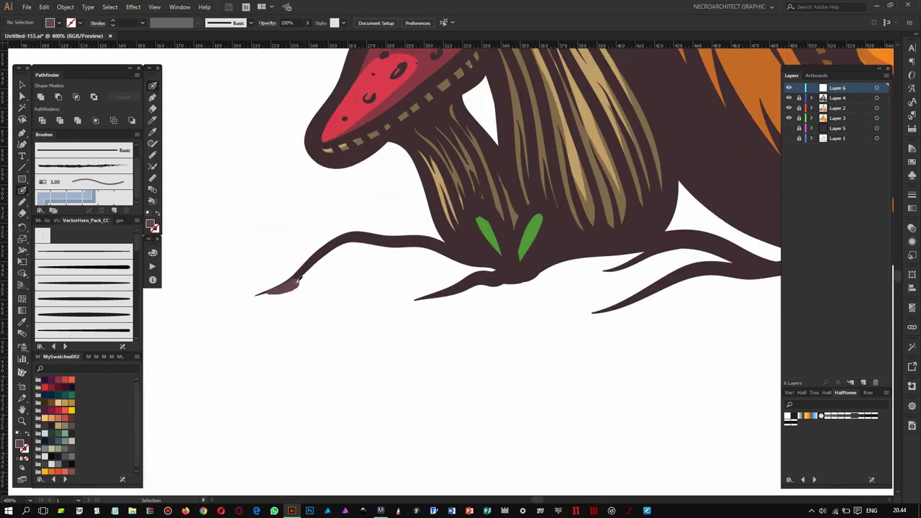
{"action": "mouse_move", "coordinate": [425, 293]}
{"action": "left_mouse_down"}
{"action": "mouse_move", "coordinate": [504, 268]}
{"action": "mouse_move", "coordinate": [637, 268]}
{"action": "mouse_move", "coordinate": [424, 234]}
{"action": "left_mouse_up"}
{"action": "mouse_move", "coordinate": [388, 260]}
{"action": "left_mouse_down"}
{"action": "mouse_move", "coordinate": [448, 232]}
{"action": "mouse_move", "coordinate": [727, 204]}
{"action": "left_mouse_up"}
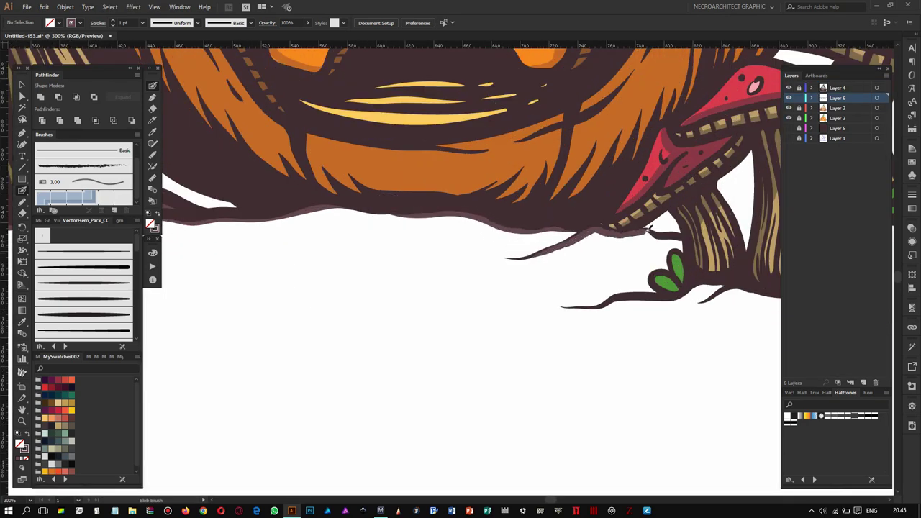
Add a short maroon highlight along the right mushroom roots, then fit the whole artboard in view.
{"action": "left_click_drag", "start_coordinate": [641, 231], "coordinate": [530, 167]}
{"action": "left_click_drag", "start_coordinate": [704, 224], "coordinate": [540, 201]}
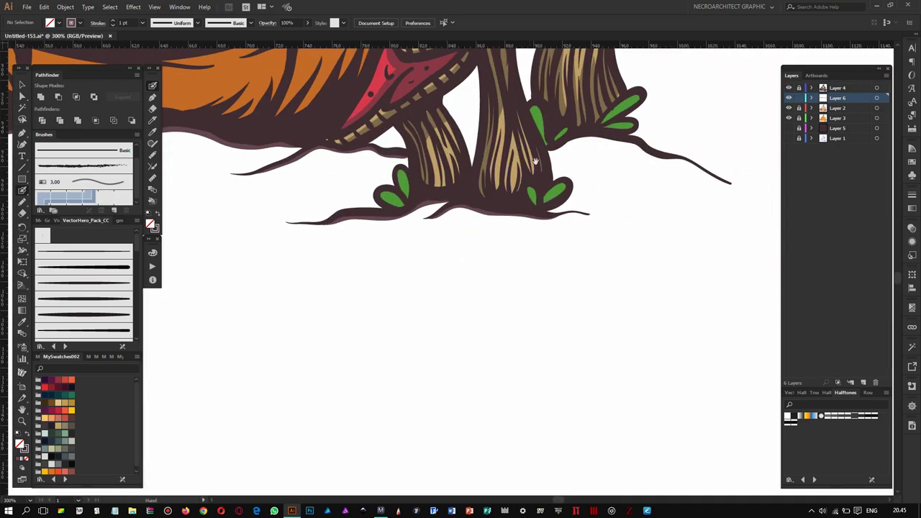
{"action": "scroll", "coordinate": [688, 155], "scroll_direction": "down", "scroll_amount": 3}
{"action": "scroll", "coordinate": [691, 204], "scroll_direction": "up", "scroll_amount": 2}
{"action": "left_click_drag", "start_coordinate": [598, 196], "coordinate": [666, 216]}
{"action": "key", "text": "ctrl+1"}
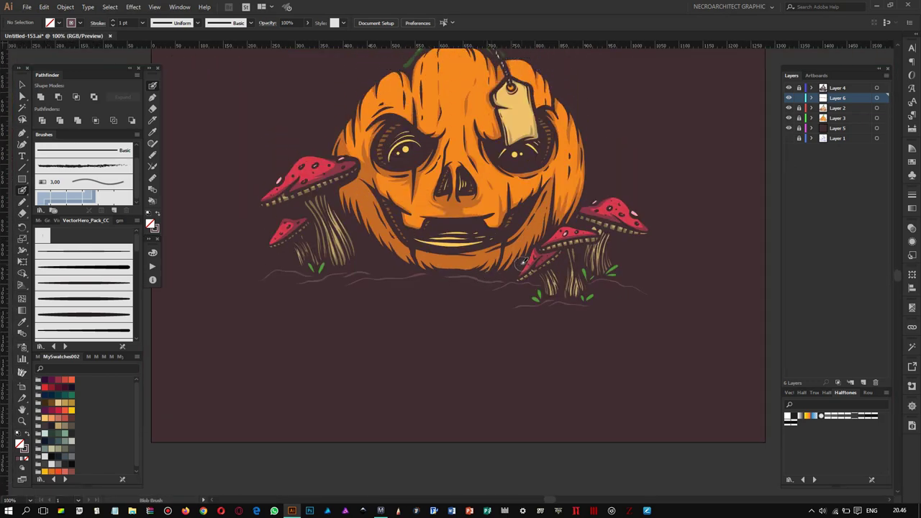
{"action": "key", "text": "Return"}
{"action": "key", "text": "ctrl+0"}
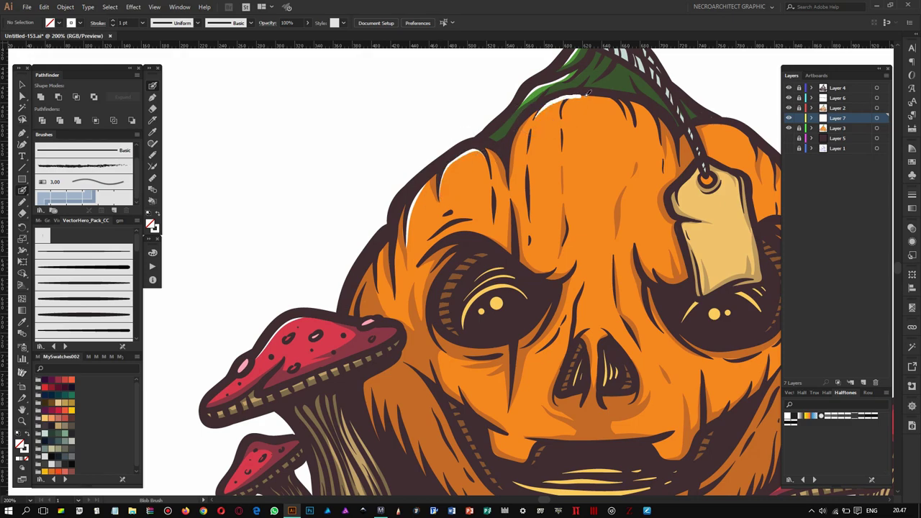
{"action": "left_click_drag", "start_coordinate": [637, 102], "coordinate": [589, 93]}
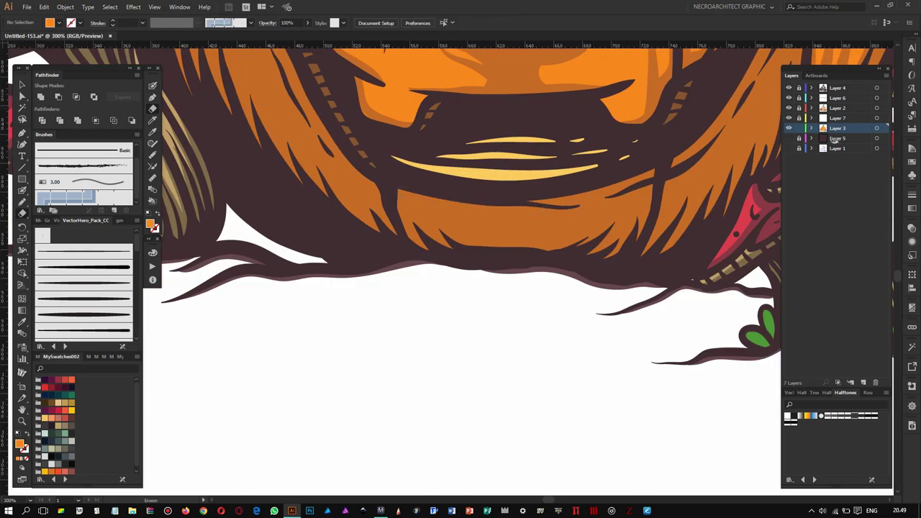
On Layer 2, erase orange shading under the mouth, along the jaw, across the face and on the stem.
{"action": "left_click", "coordinate": [837, 107]}
{"action": "left_click_drag", "start_coordinate": [560, 208], "coordinate": [561, 209]}
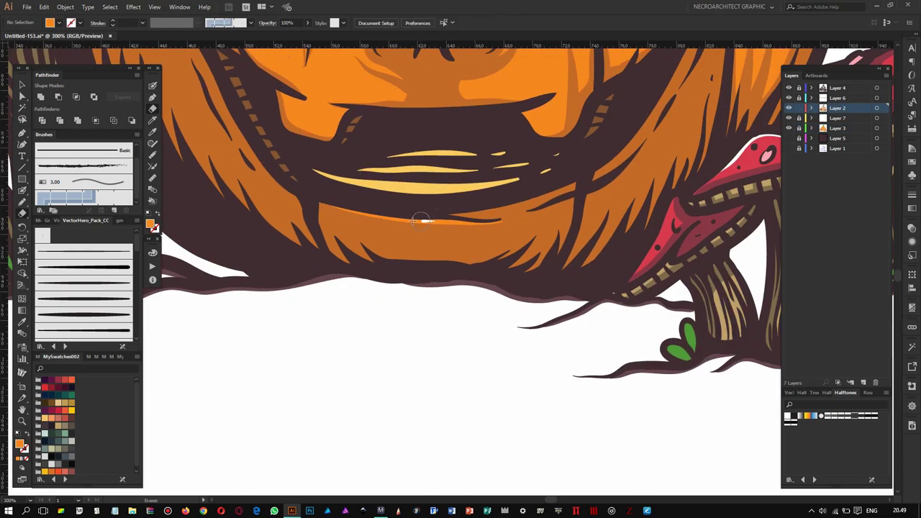
{"action": "left_click_drag", "start_coordinate": [527, 255], "coordinate": [531, 236]}
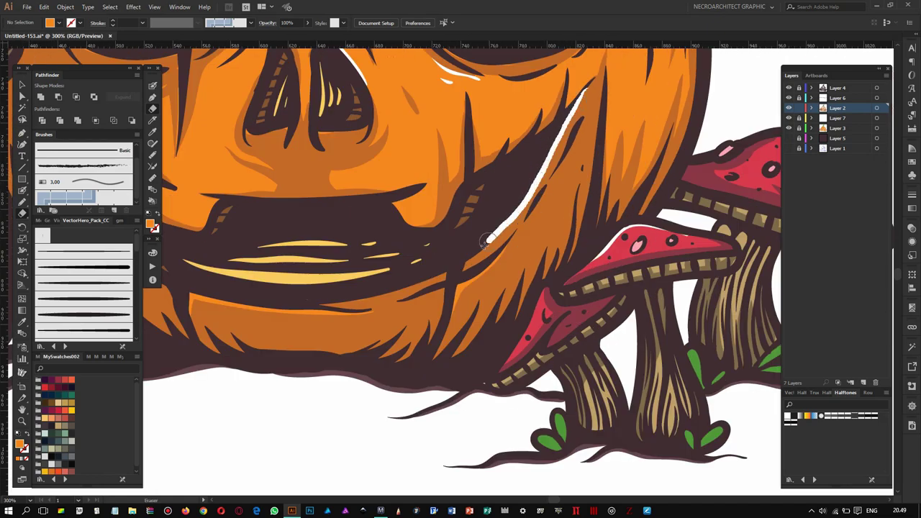
{"action": "left_click_drag", "start_coordinate": [487, 240], "coordinate": [489, 238]}
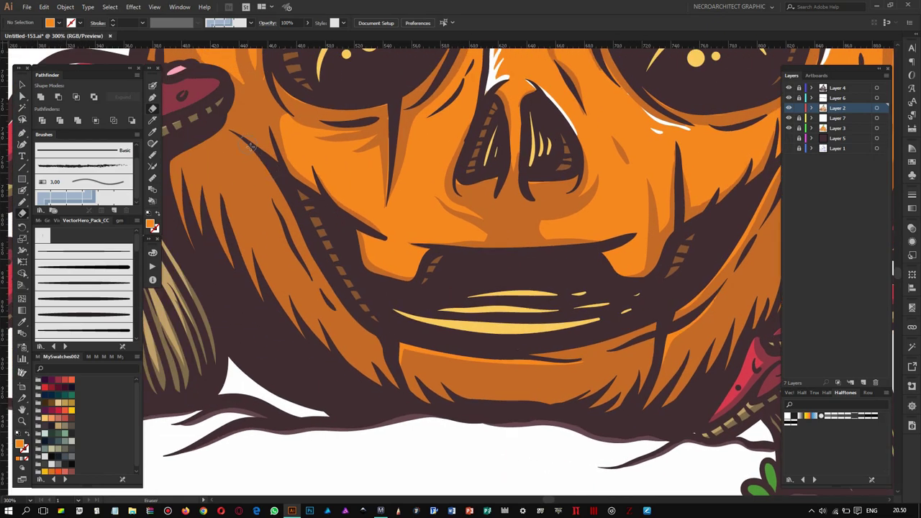
{"action": "left_click_drag", "start_coordinate": [325, 283], "coordinate": [484, 133]}
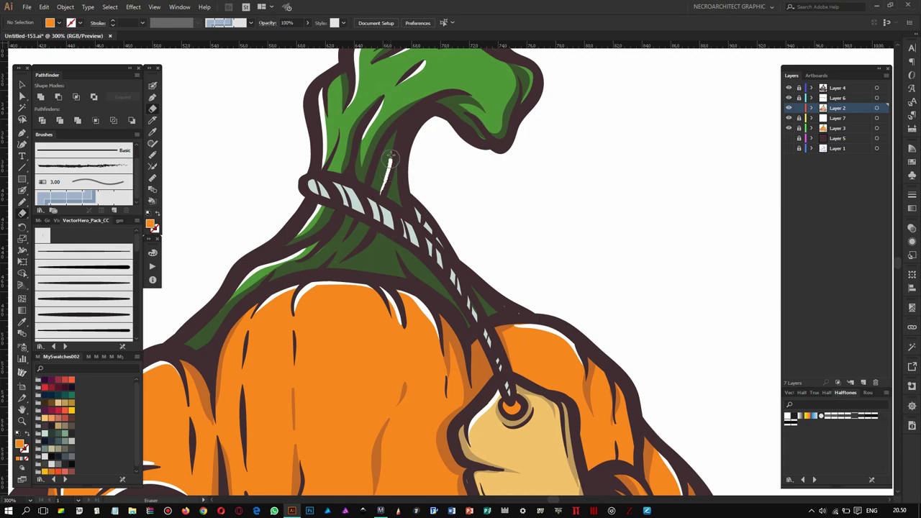
{"action": "left_click_drag", "start_coordinate": [384, 146], "coordinate": [395, 109]}
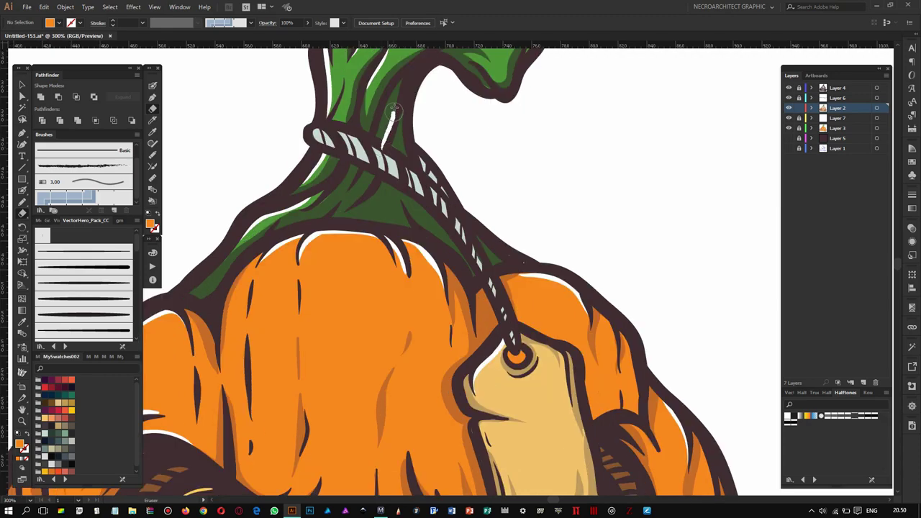